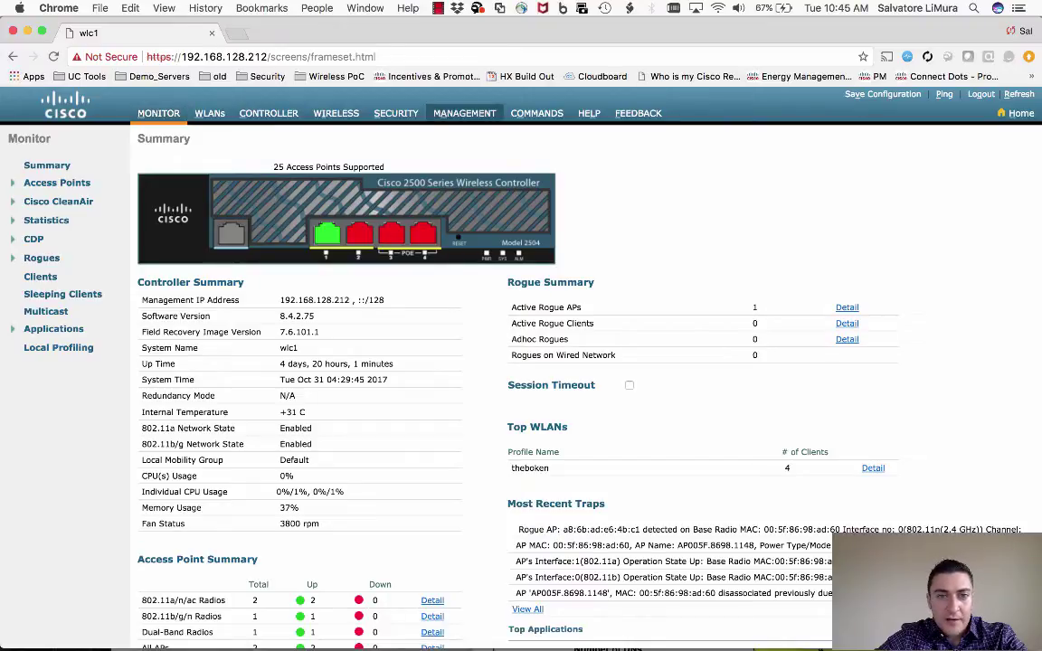
Show the MANAGEMENT > Software Activation > Licenses page listing the controller's licenses
click(464, 114)
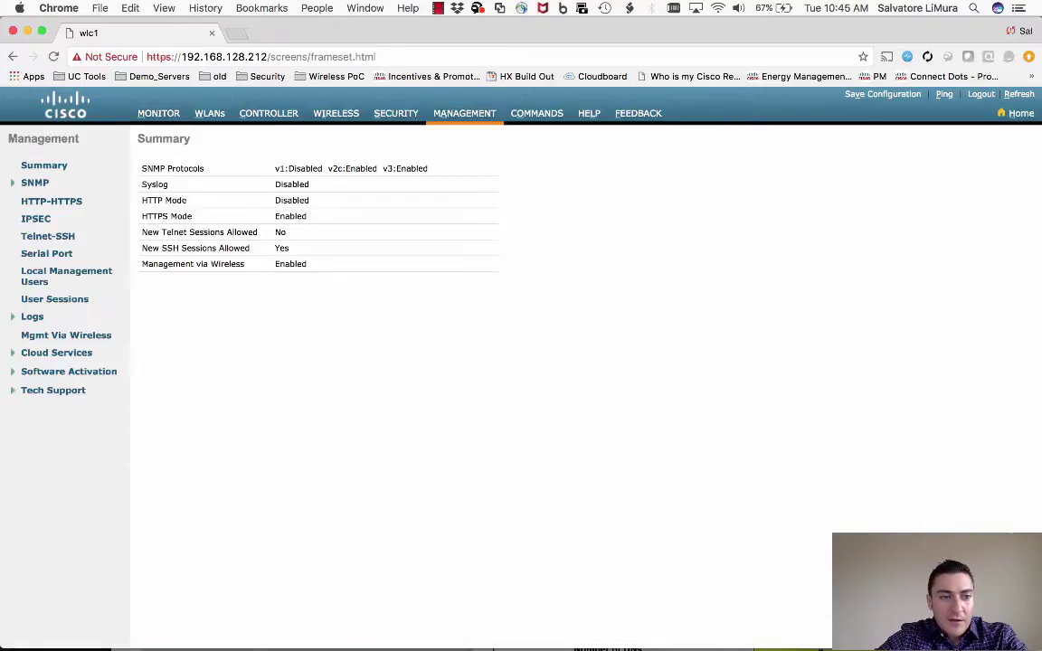
click(69, 371)
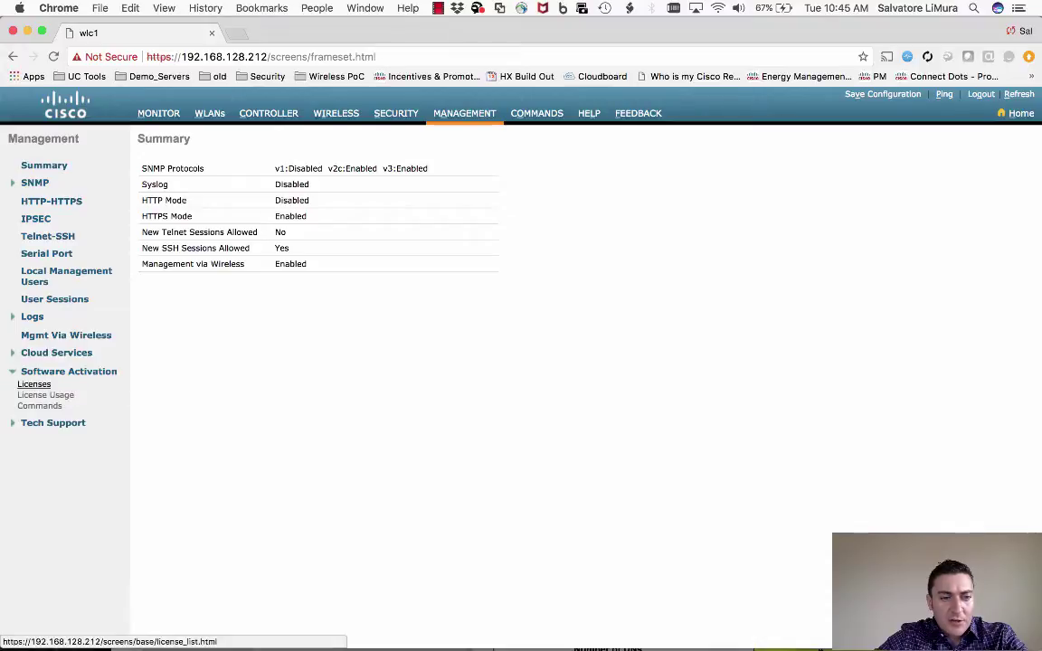
click(33, 383)
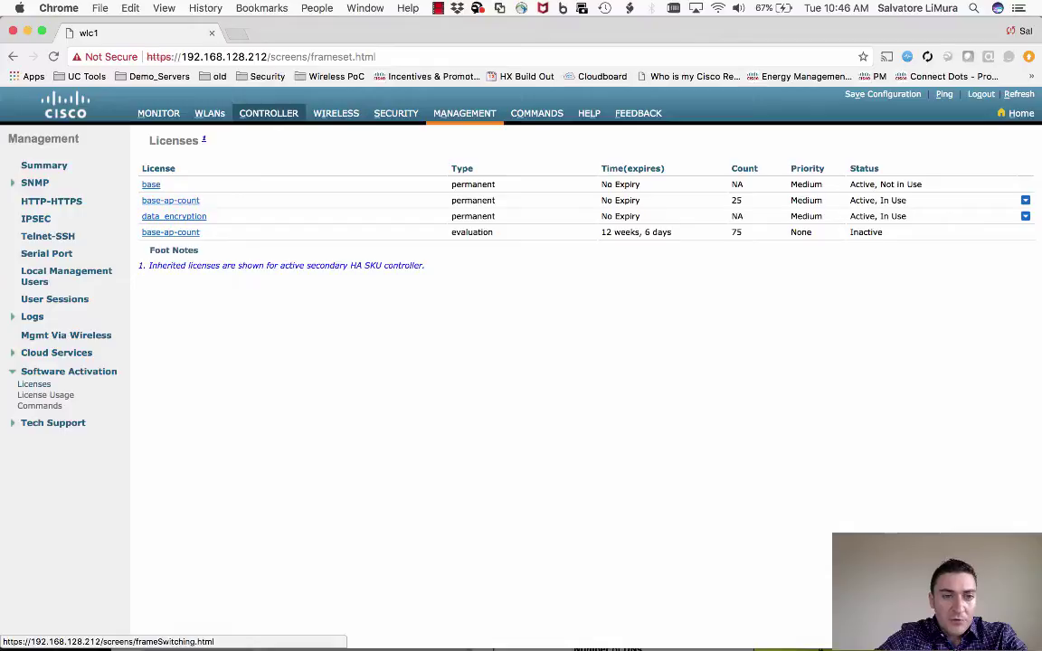
Review the controller's inventory and product identifier, then go to the WLANs list
click(269, 113)
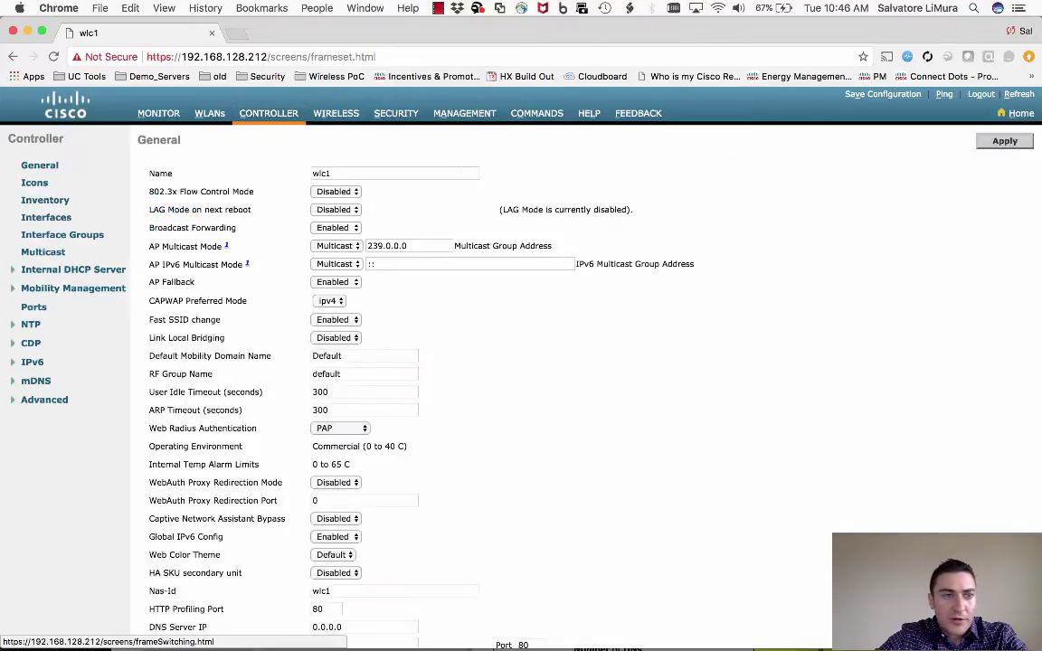
click(45, 200)
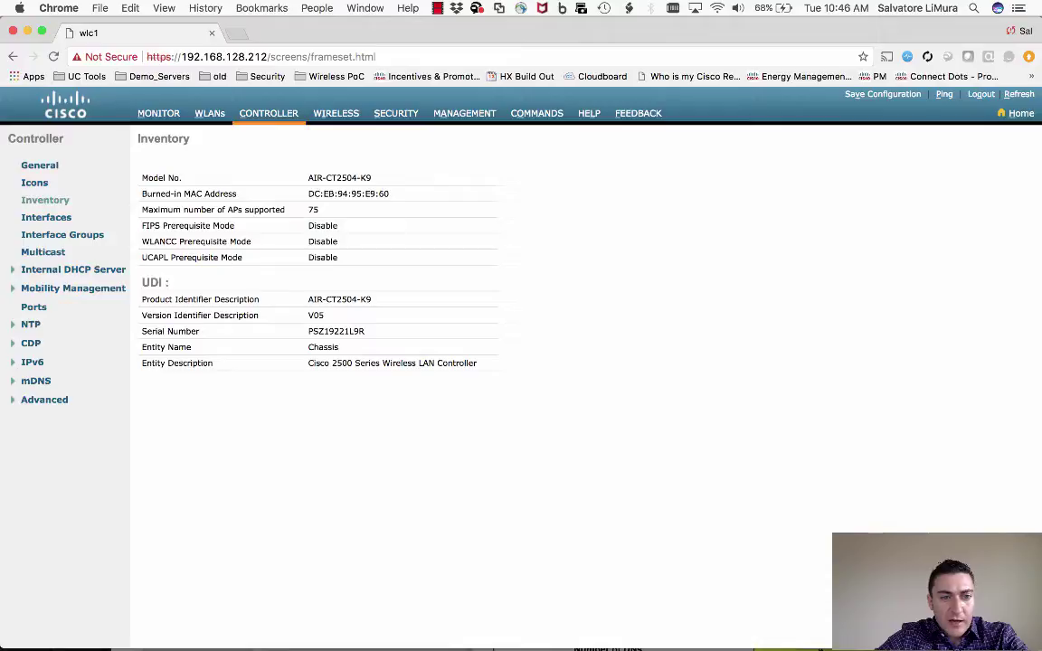
drag(371, 299, 365, 331)
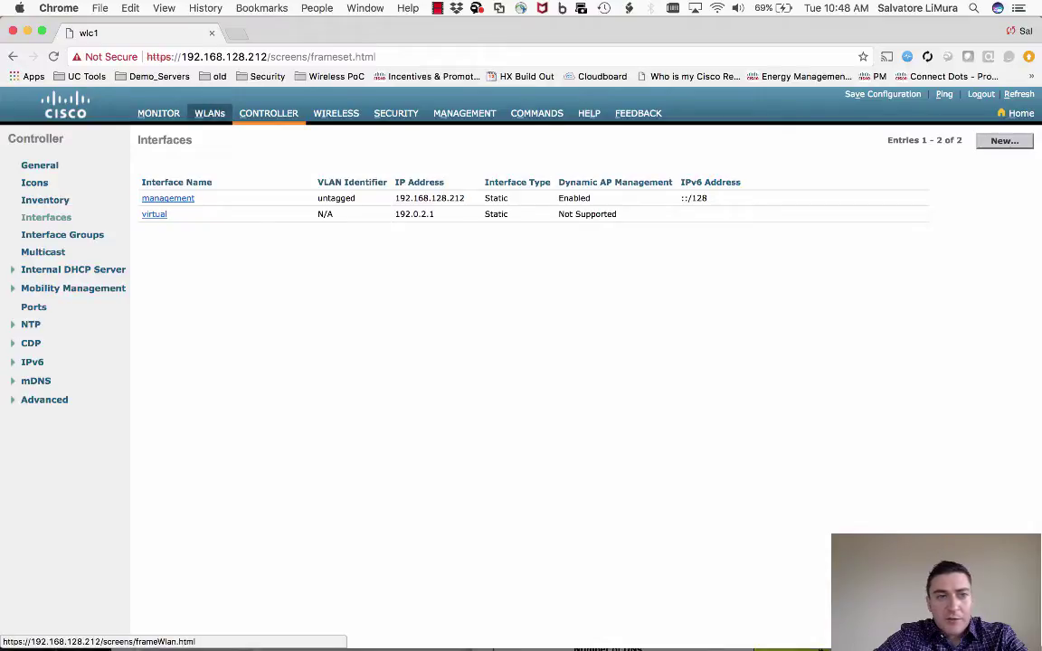
click(209, 113)
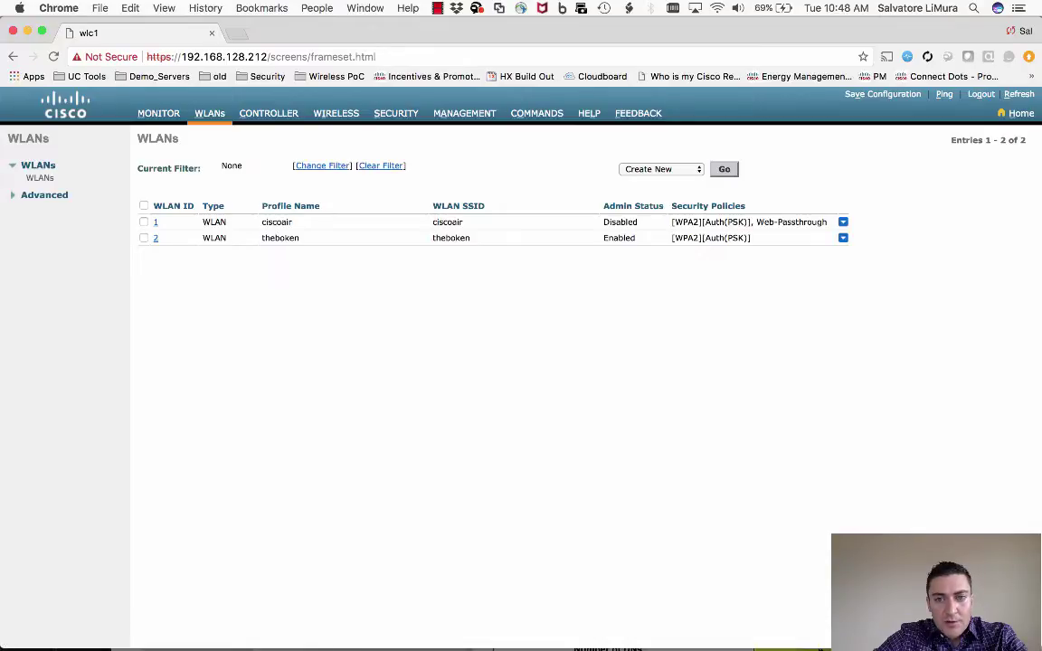
Create a new WLAN with profile name and SSID HomeOffice
click(390, 191)
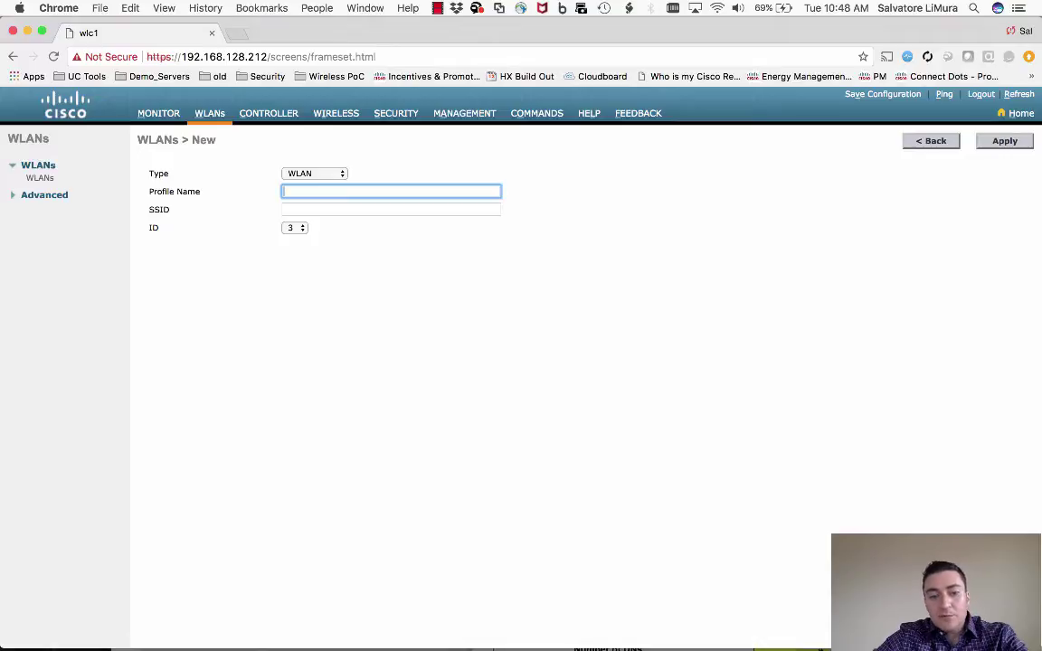
text(Hom)
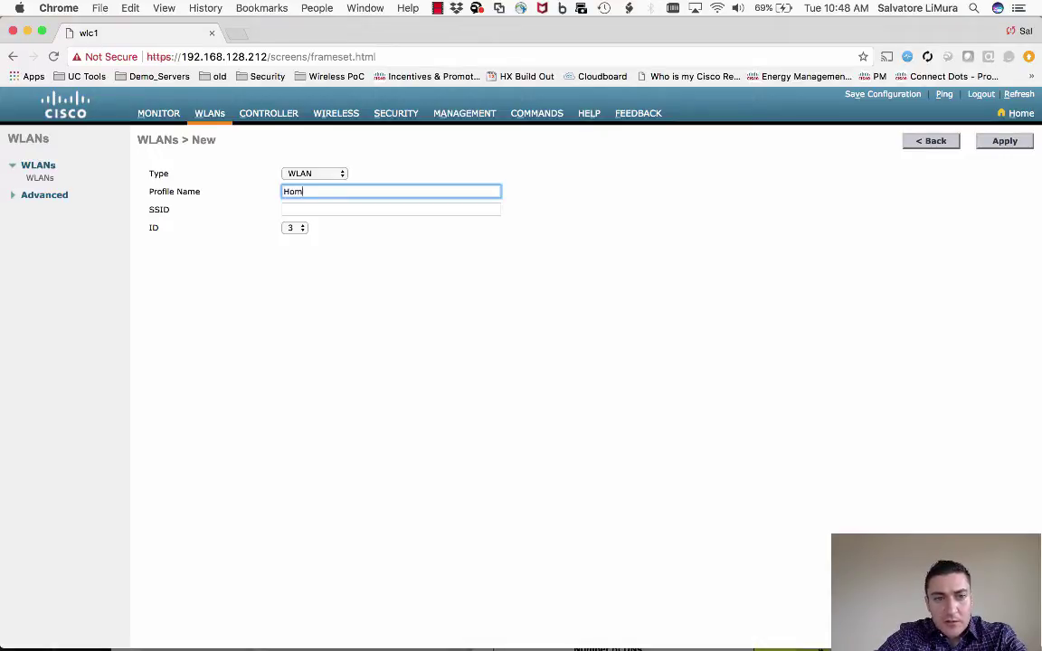
text(eOffice)
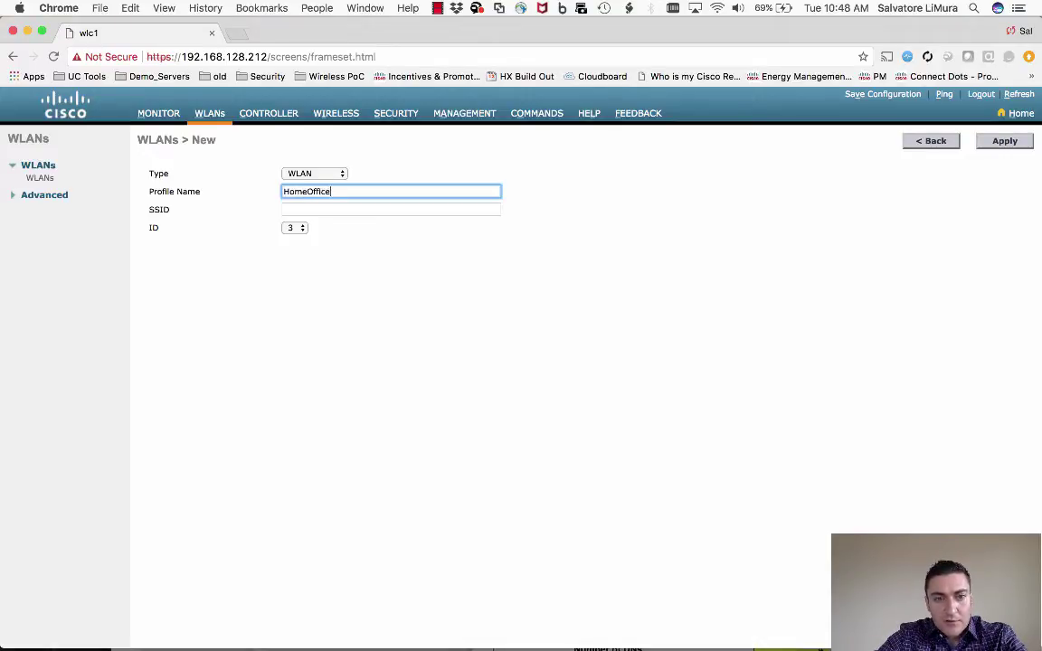
key(Tab)
text(Home)
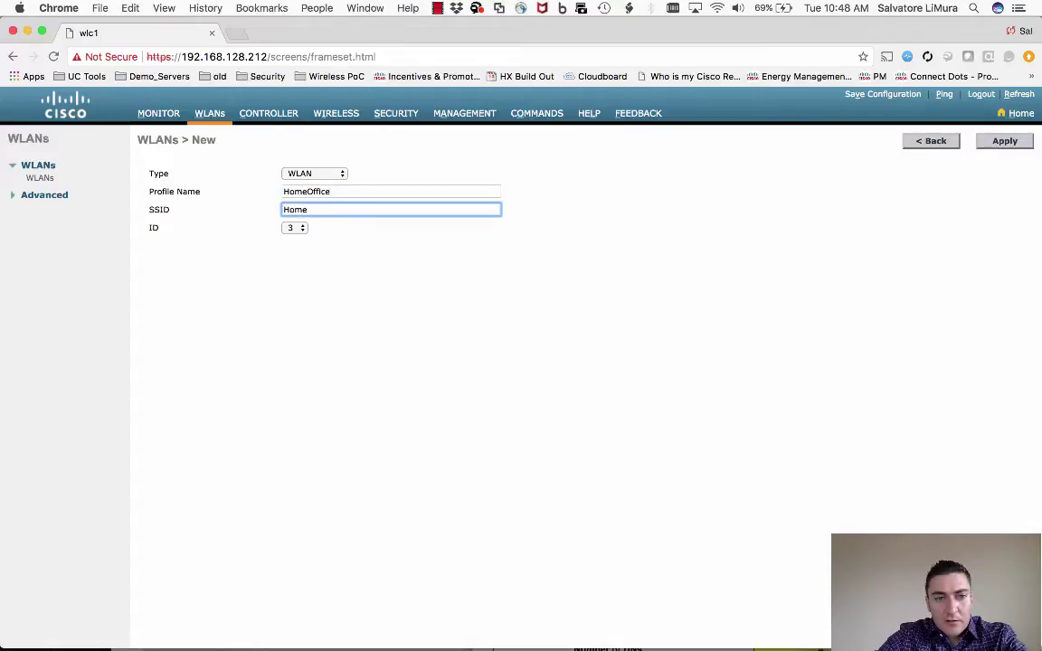
text(Office)
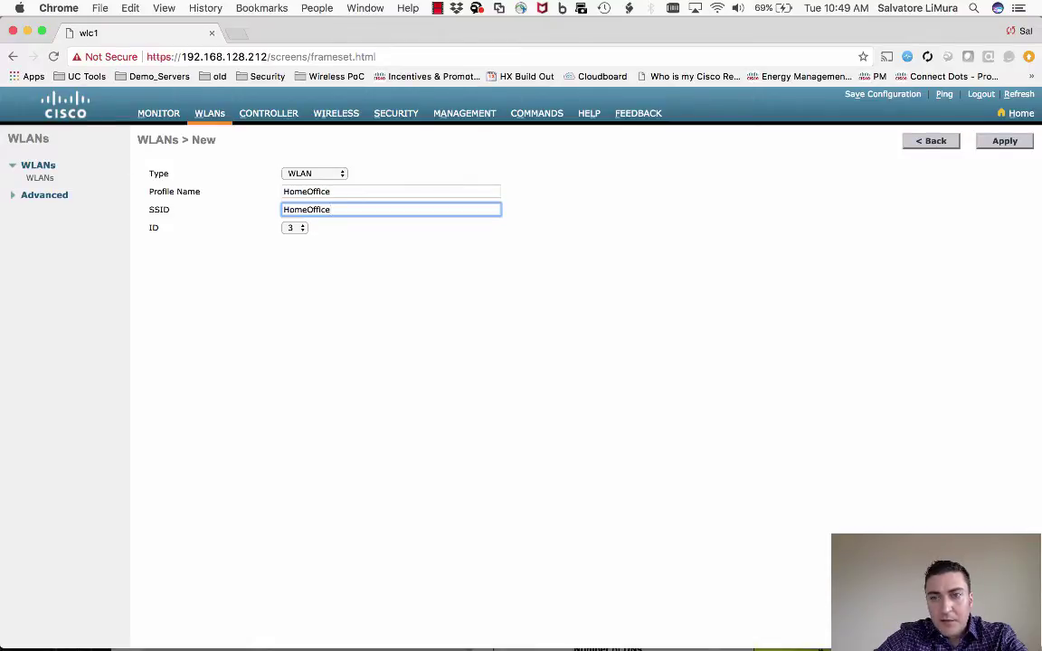
key(Return)
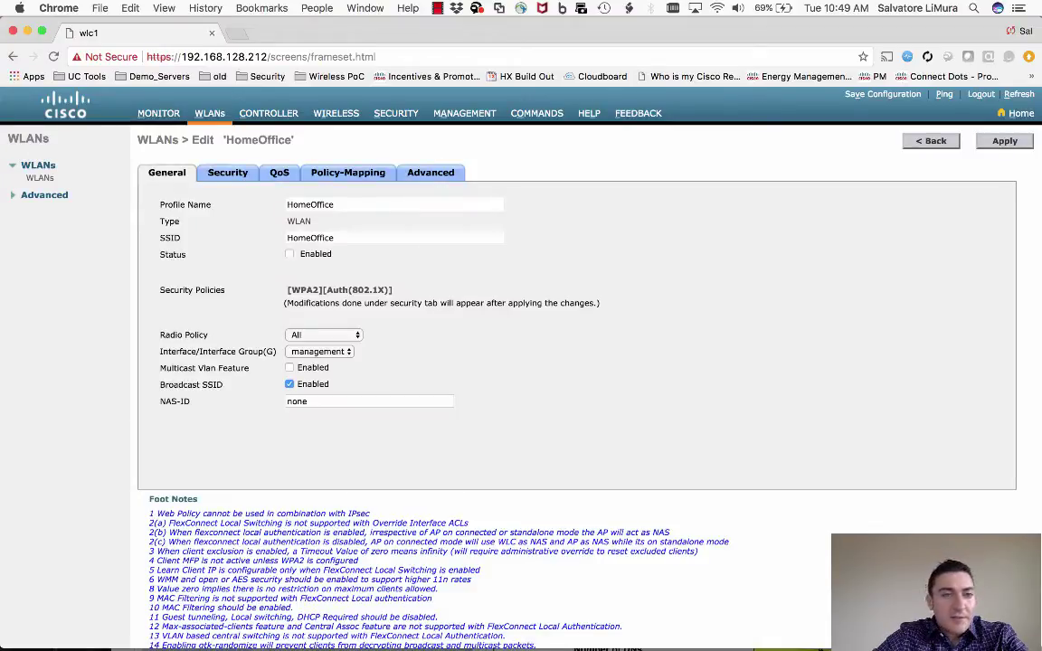
Enable HomeOffice and switch its Layer 2 key management from 802.1X to PSK
click(289, 254)
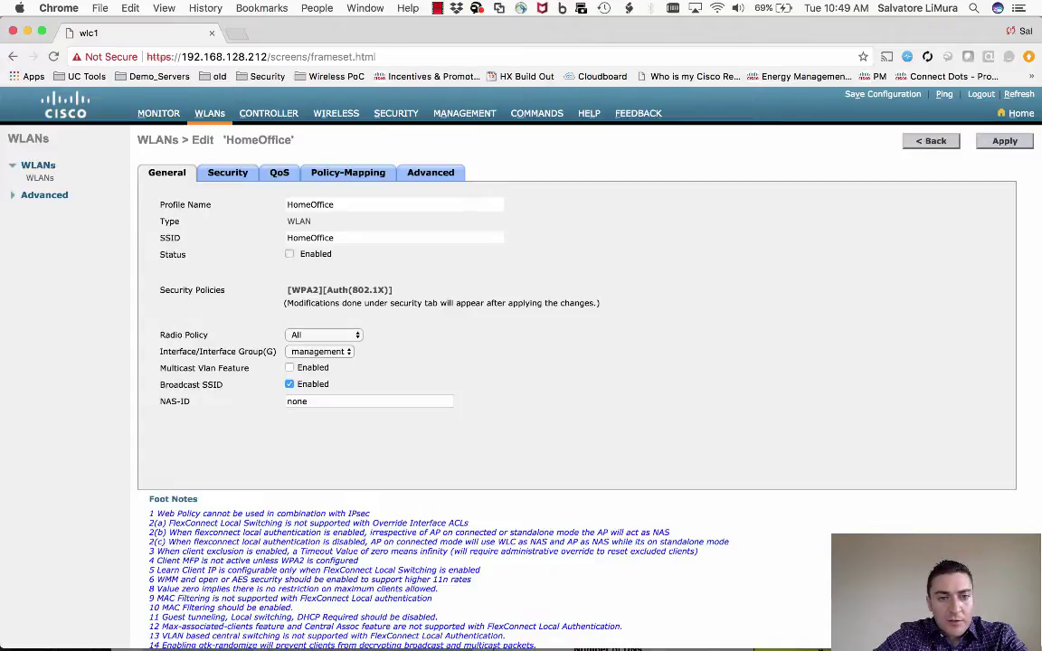
click(227, 172)
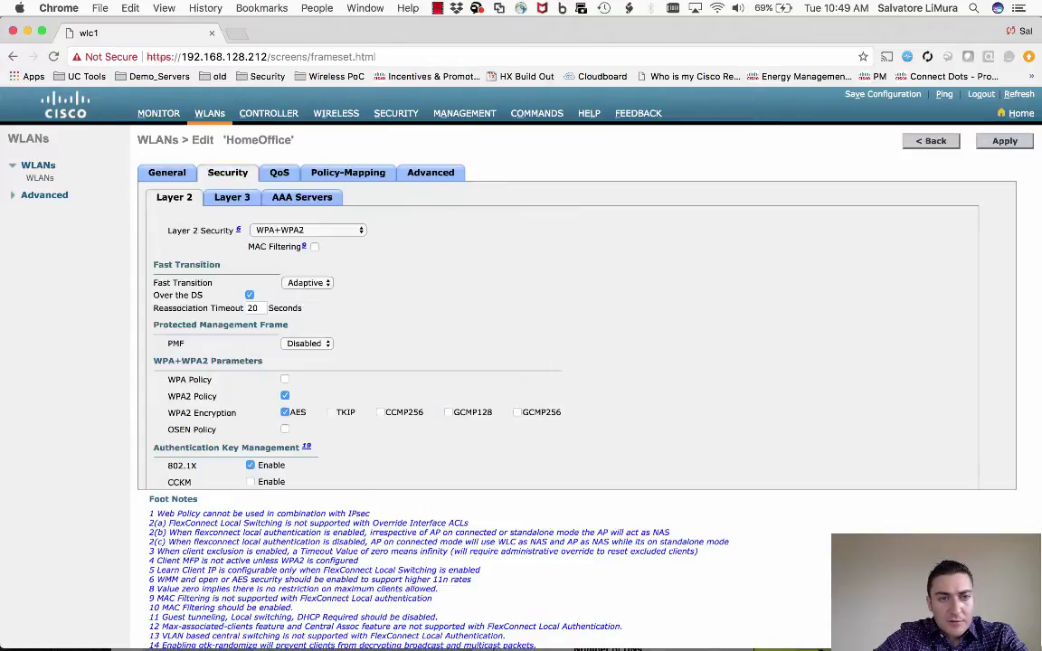
scroll(561, 344, down, 1)
scroll(560, 344, up, 1)
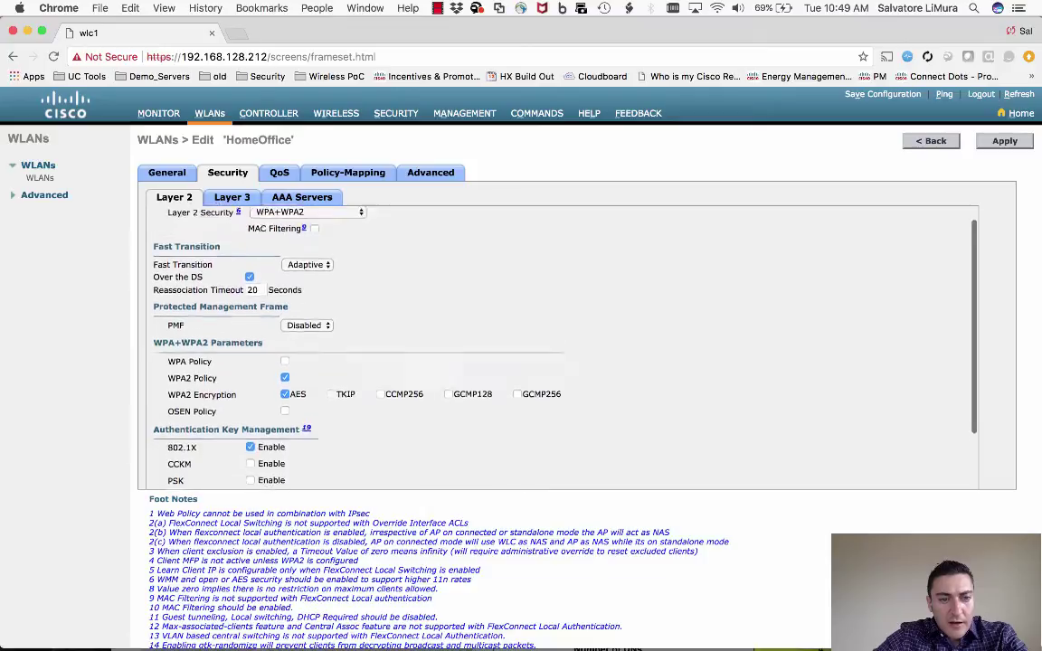
scroll(560, 344, down, 1)
scroll(561, 344, down, 1)
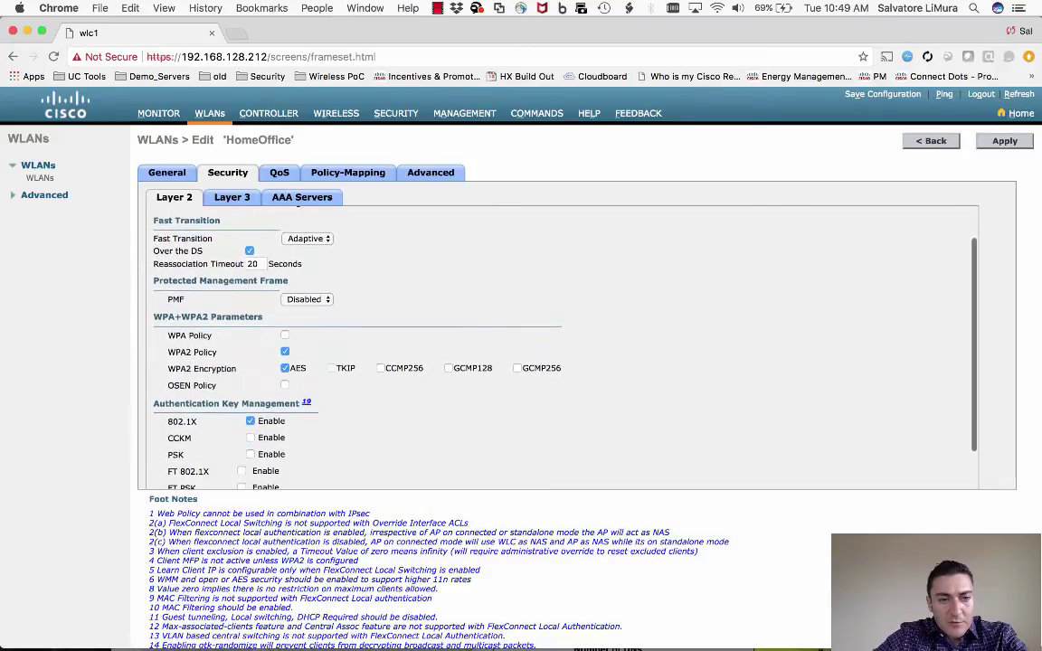
scroll(561, 344, down, 3)
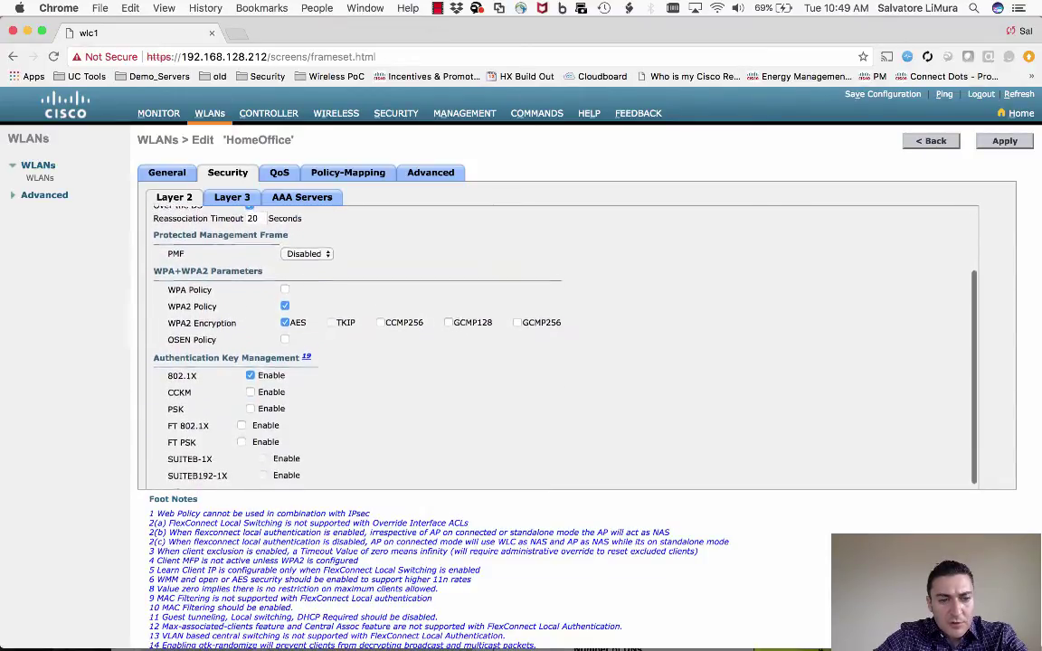
click(250, 374)
click(251, 407)
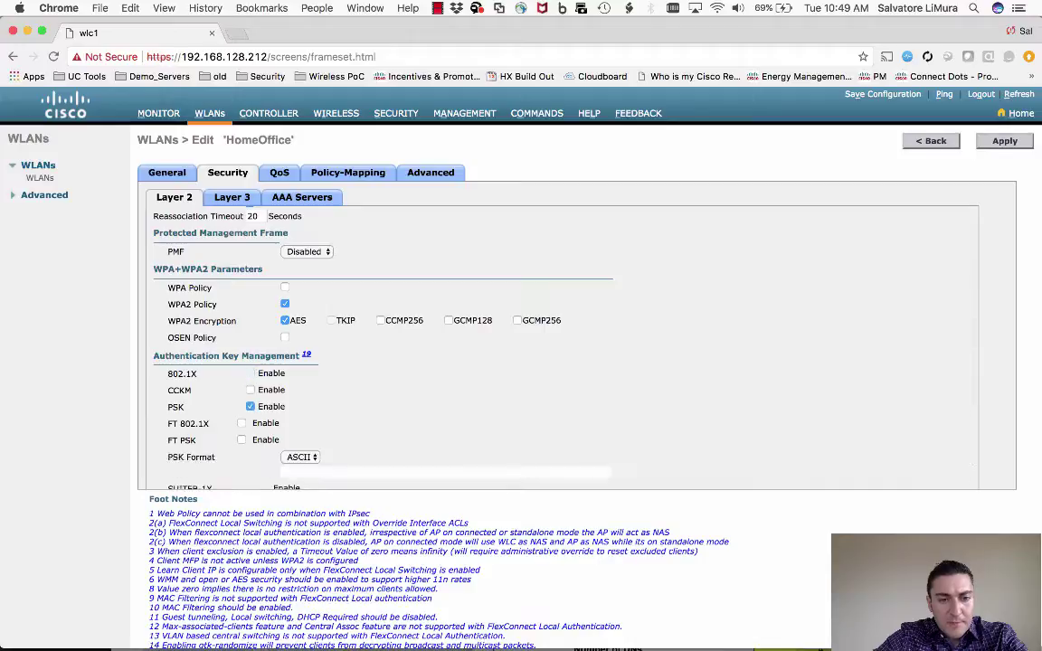
scroll(560, 344, down, 3)
Enter the pre-shared key, apply the HomeOffice security changes, and return to WLANs
click(446, 424)
text(•••••••)
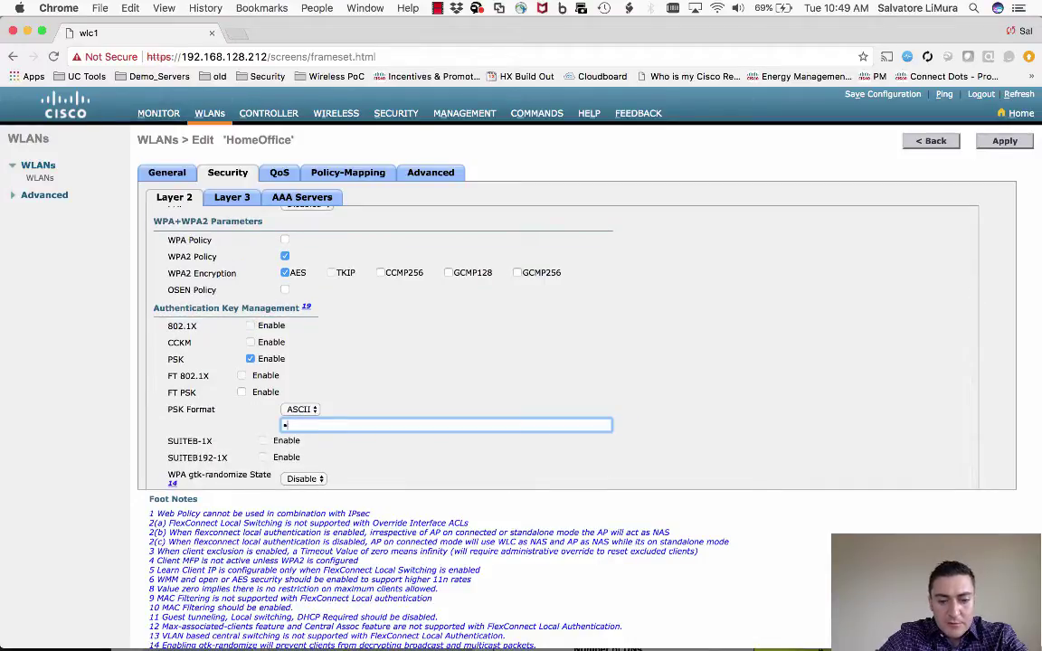
text(•)
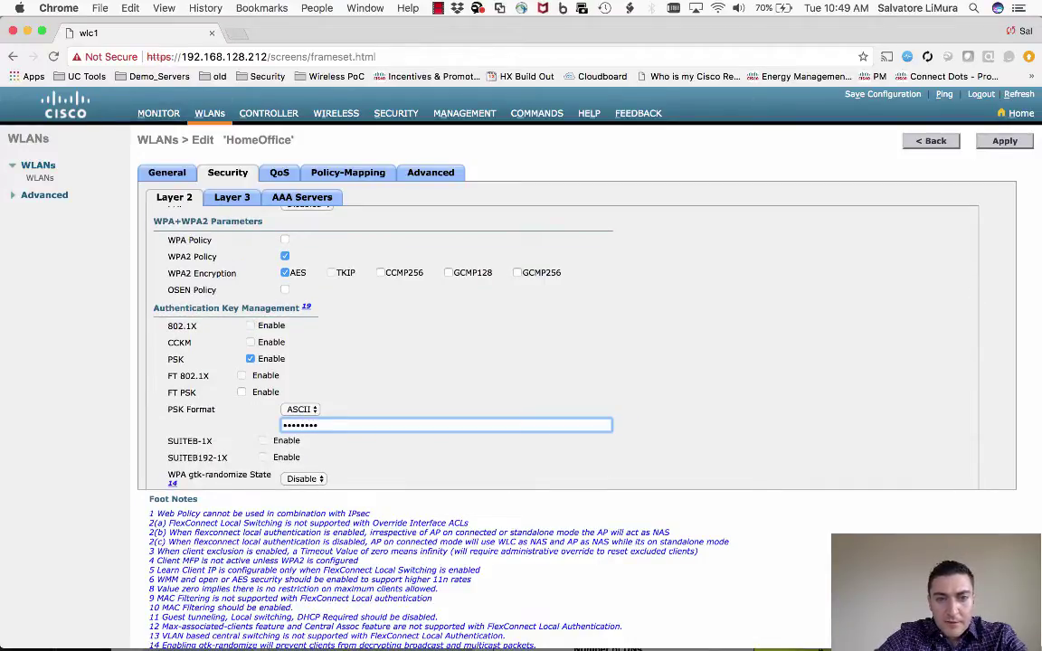
scroll(561, 344, down, 5)
scroll(561, 298, up, 10)
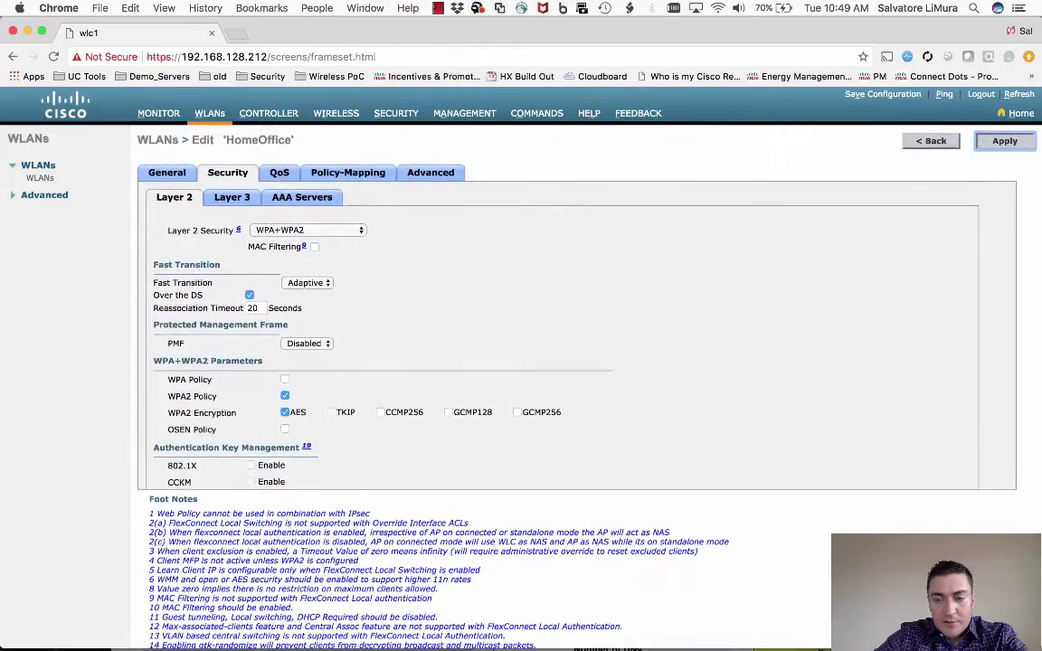
click(1005, 141)
scroll(579, 362, down, 2)
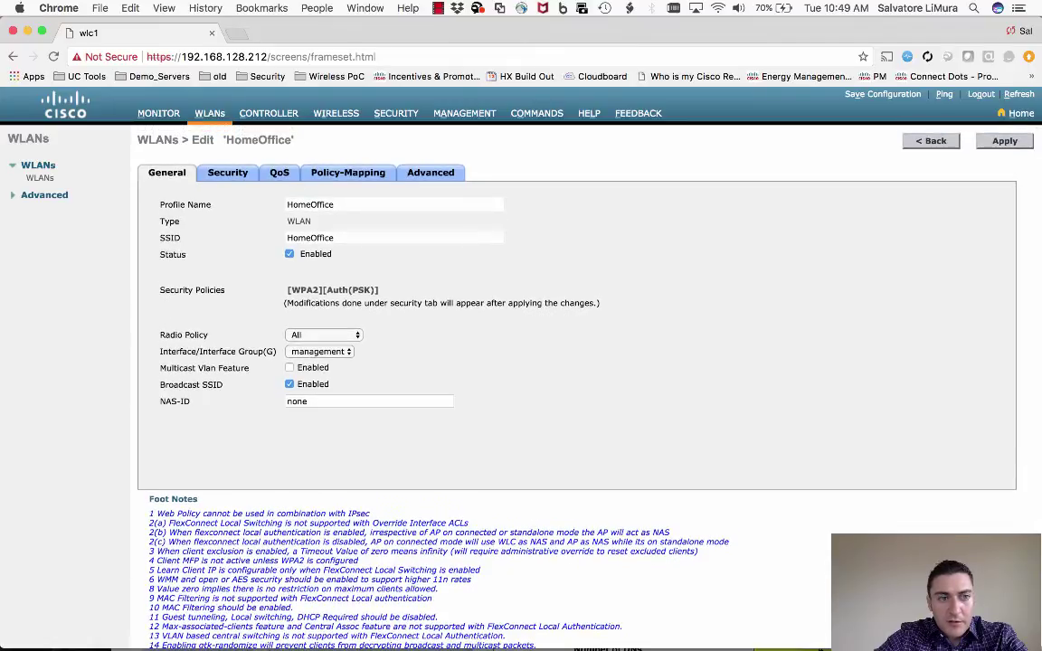
click(39, 178)
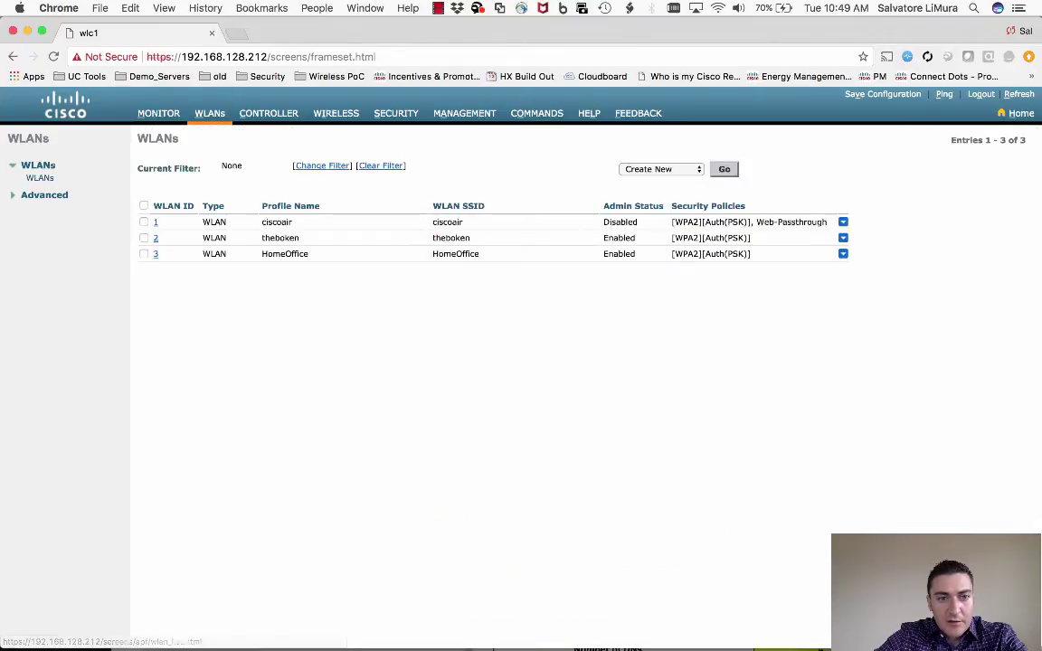
Create a new Remote LAN type profile named RemoteLAN as ID 4
drag(307, 254, 273, 255)
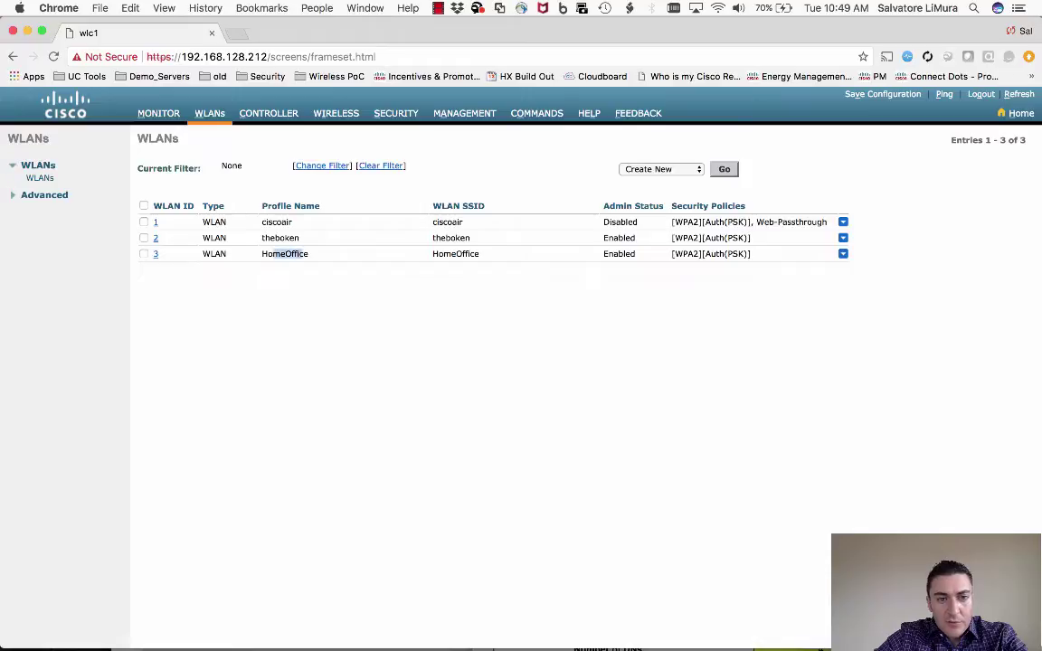
click(273, 254)
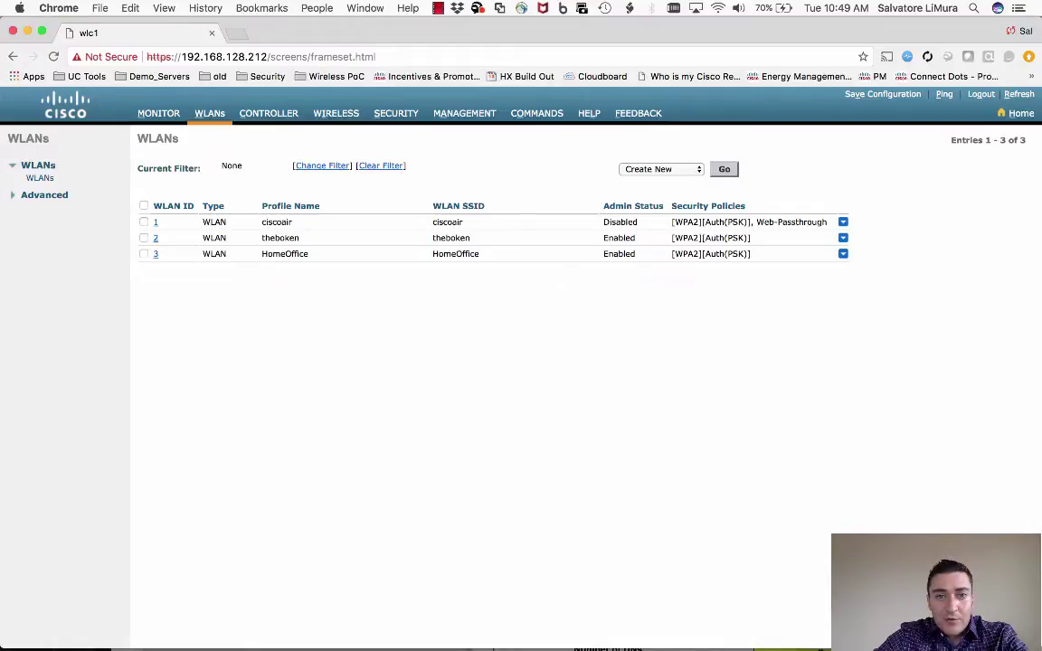
click(725, 169)
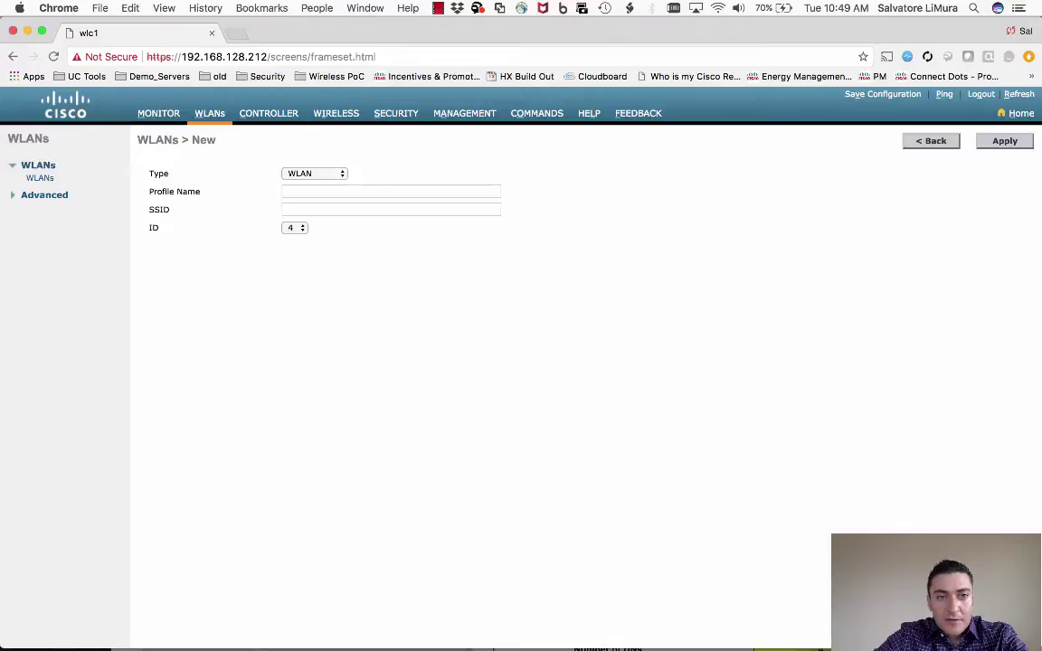
click(314, 173)
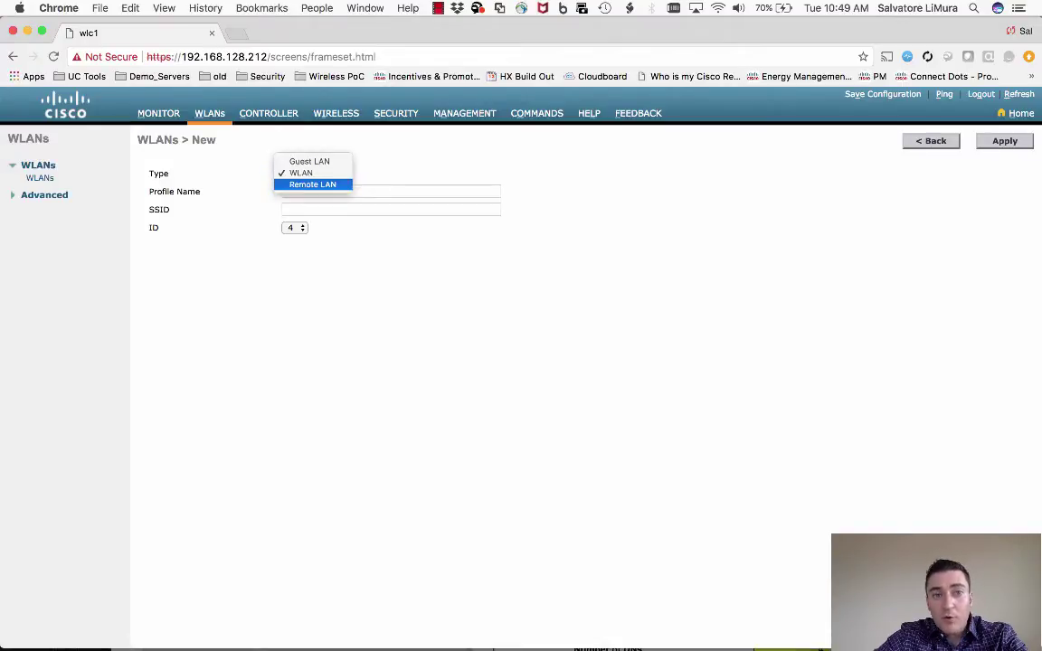
click(312, 184)
click(391, 191)
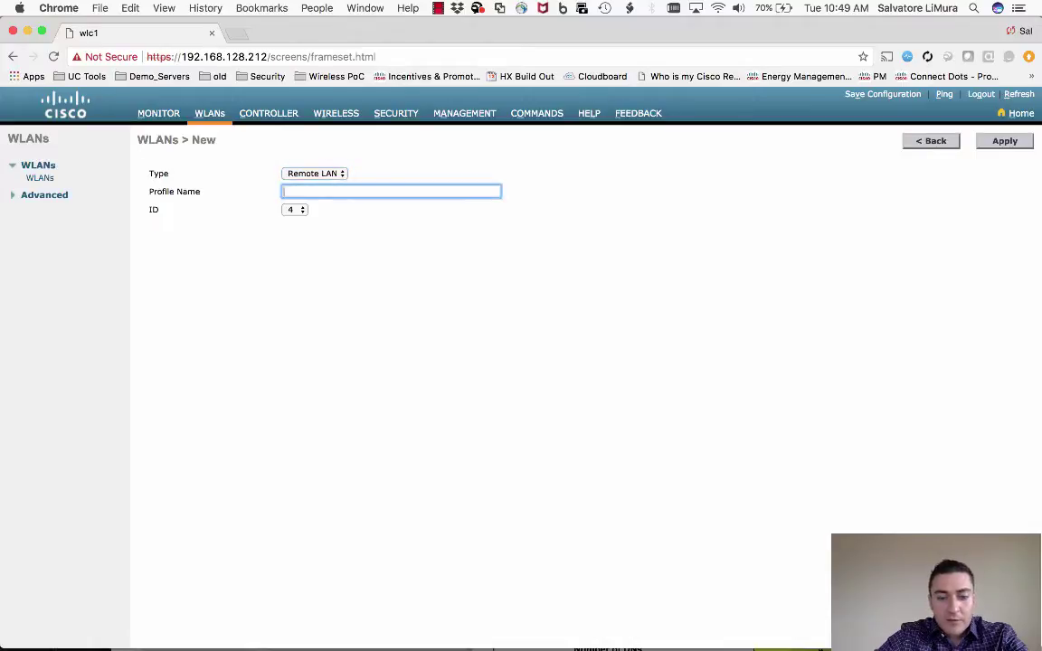
text(Remot)
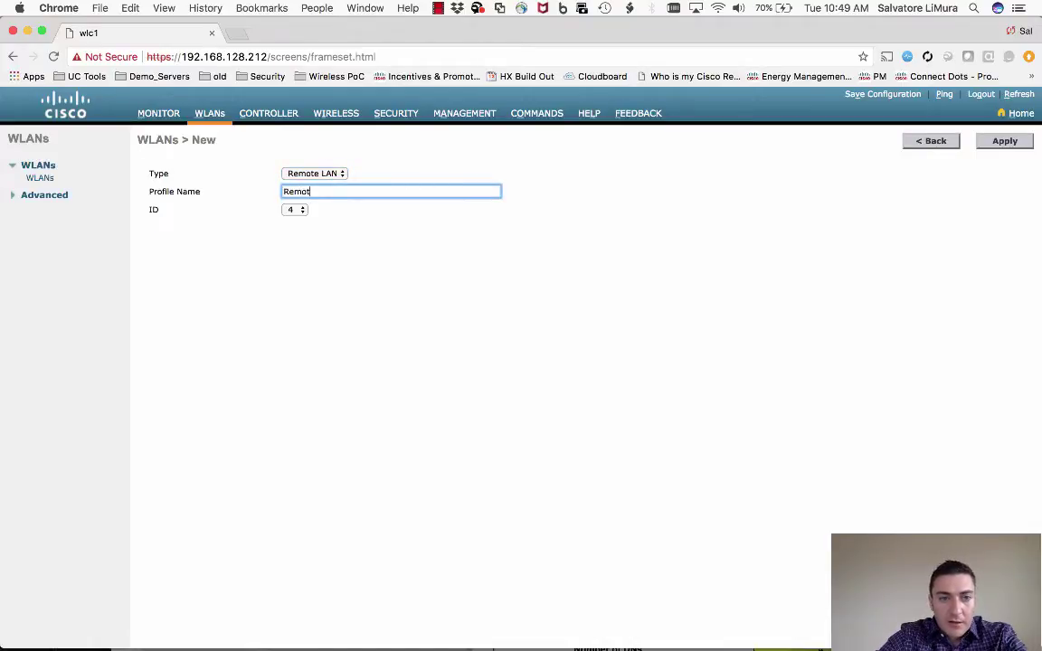
text(eLAN)
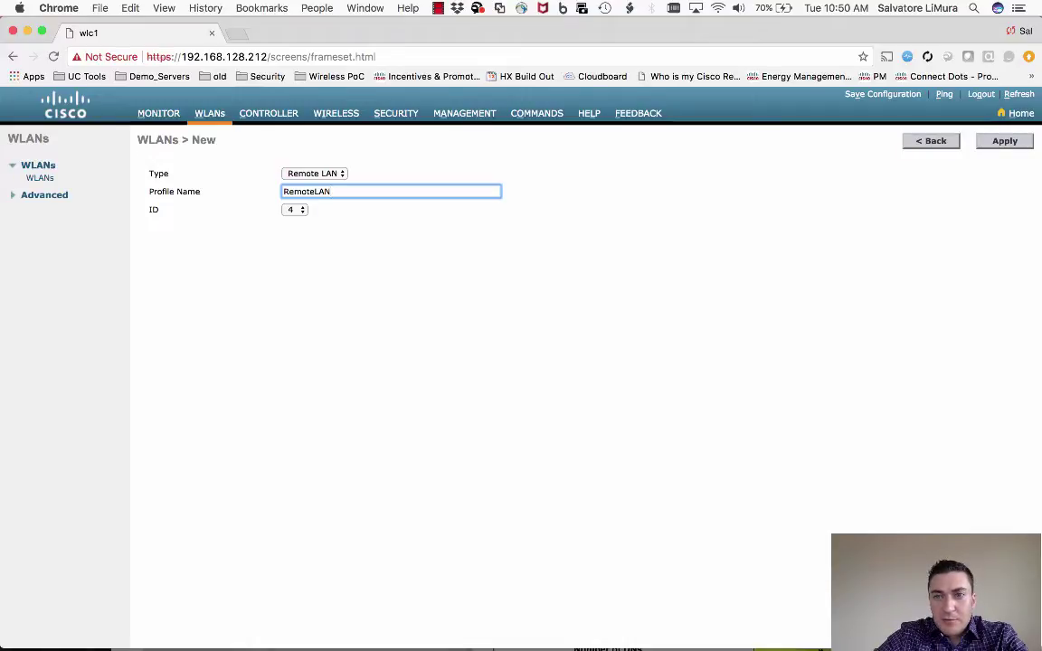
click(1004, 140)
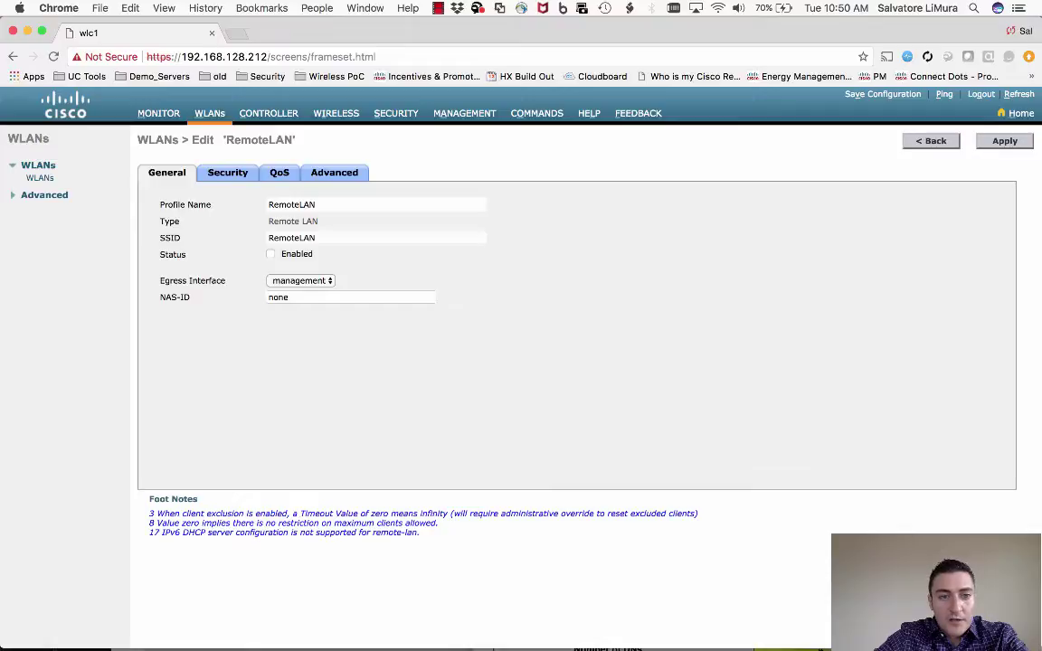
Enable RemoteLAN, untick Layer 2 MAC Filtering, and apply the changes
click(271, 254)
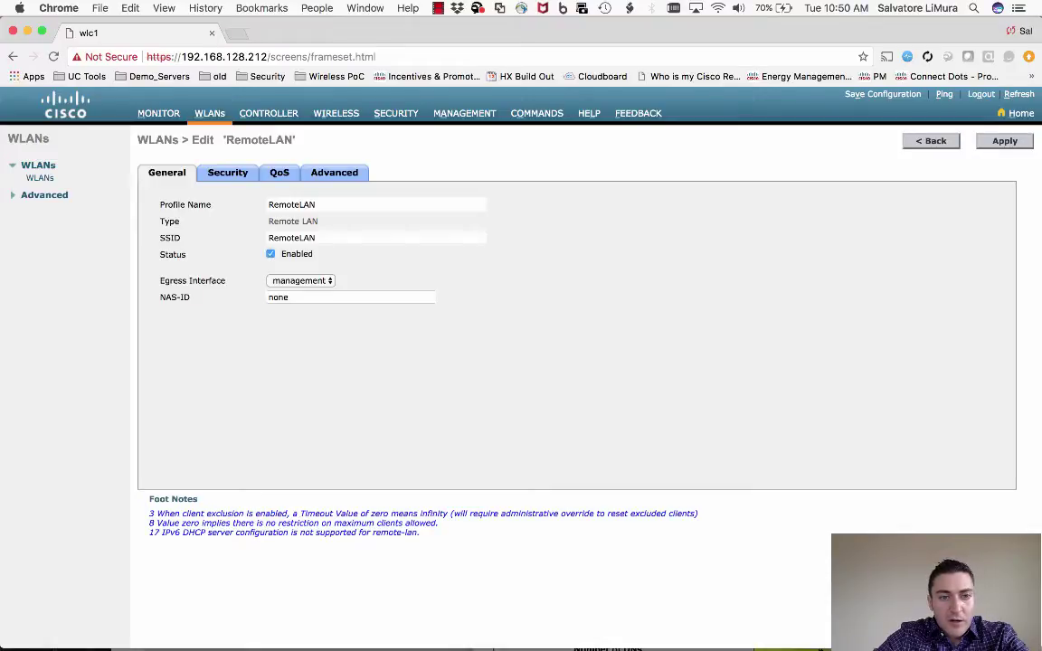
click(227, 172)
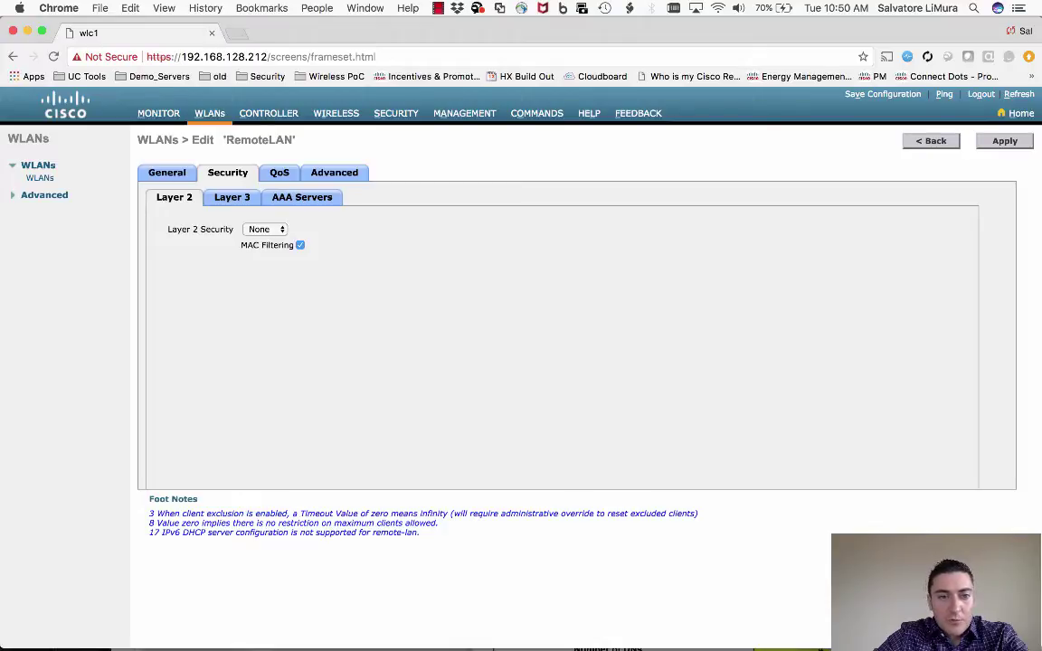
click(300, 245)
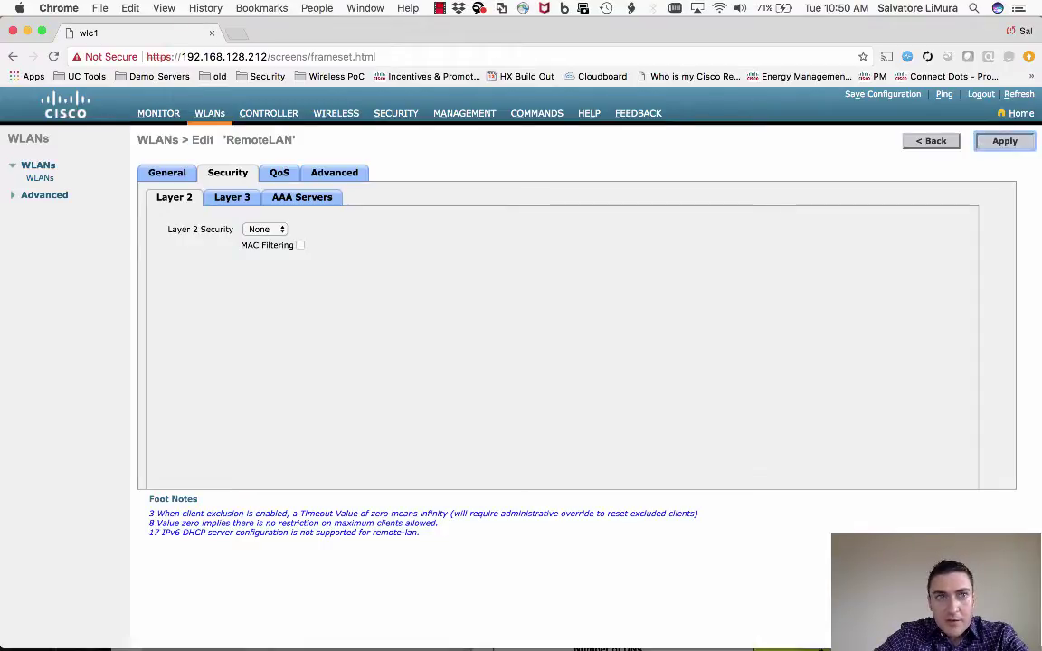
click(166, 172)
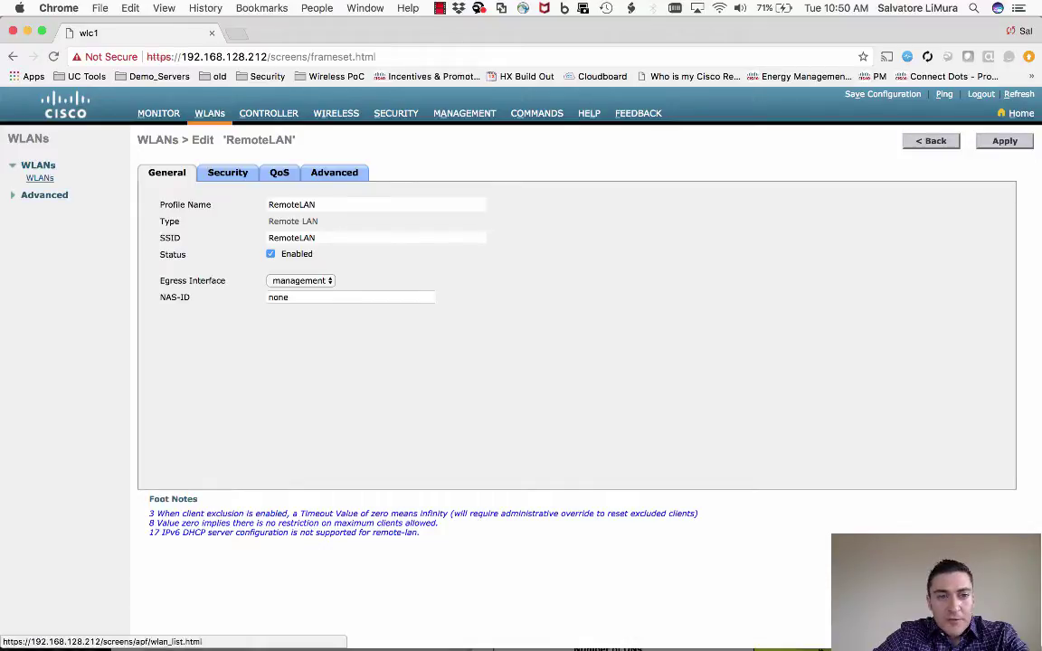
Check that WLAN 4 is listed as type Remote LAN, then go to AP Groups
click(40, 177)
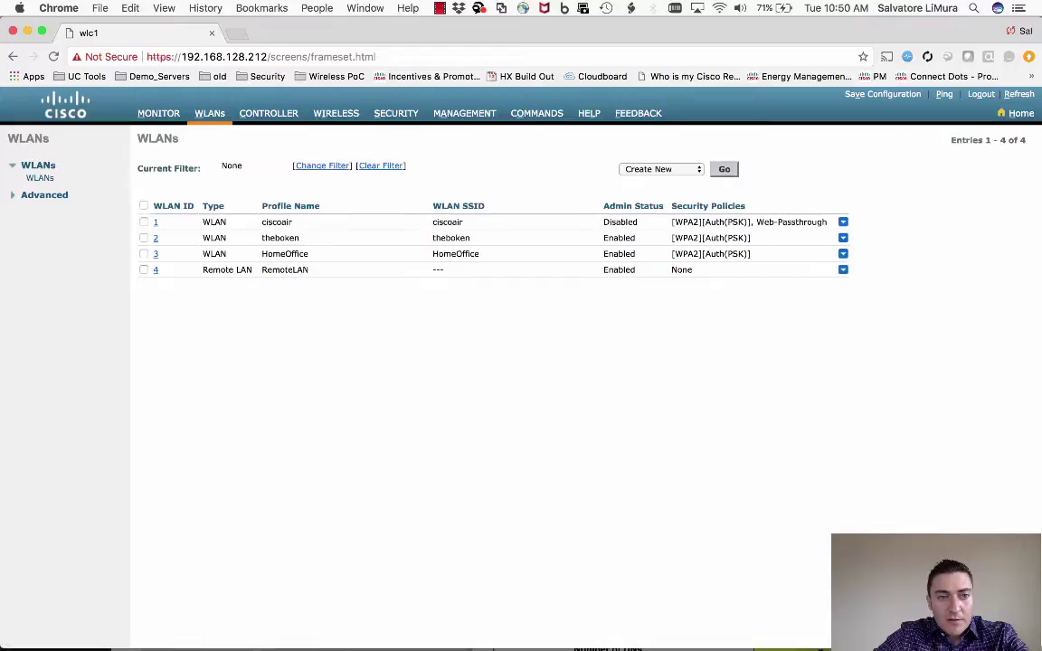
click(45, 195)
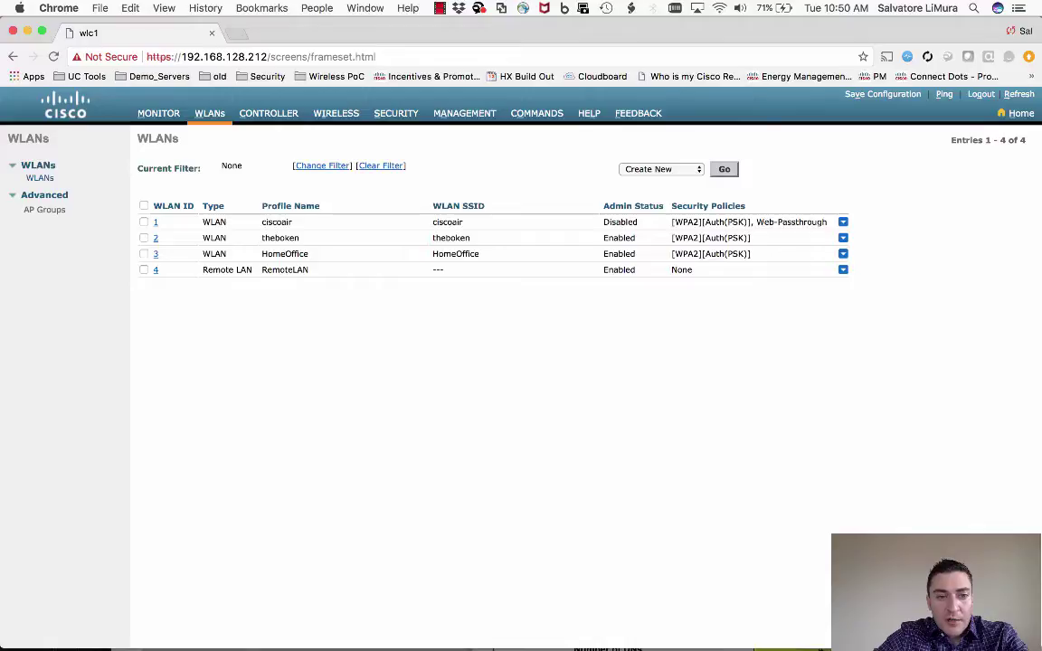
drag(202, 270, 252, 270)
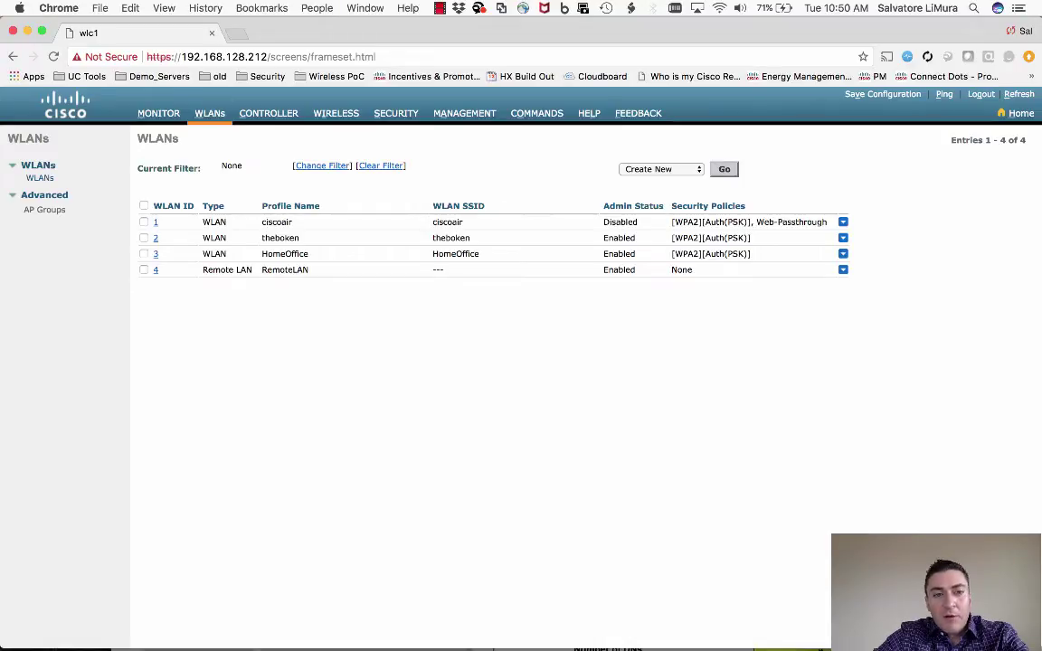
drag(203, 270, 252, 269)
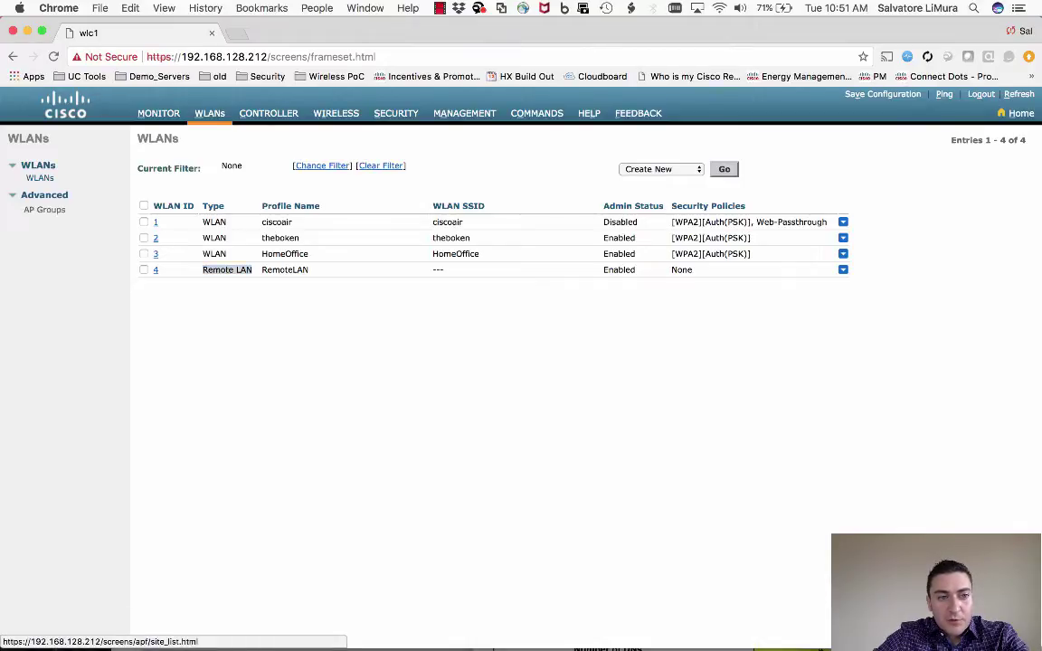
click(44, 208)
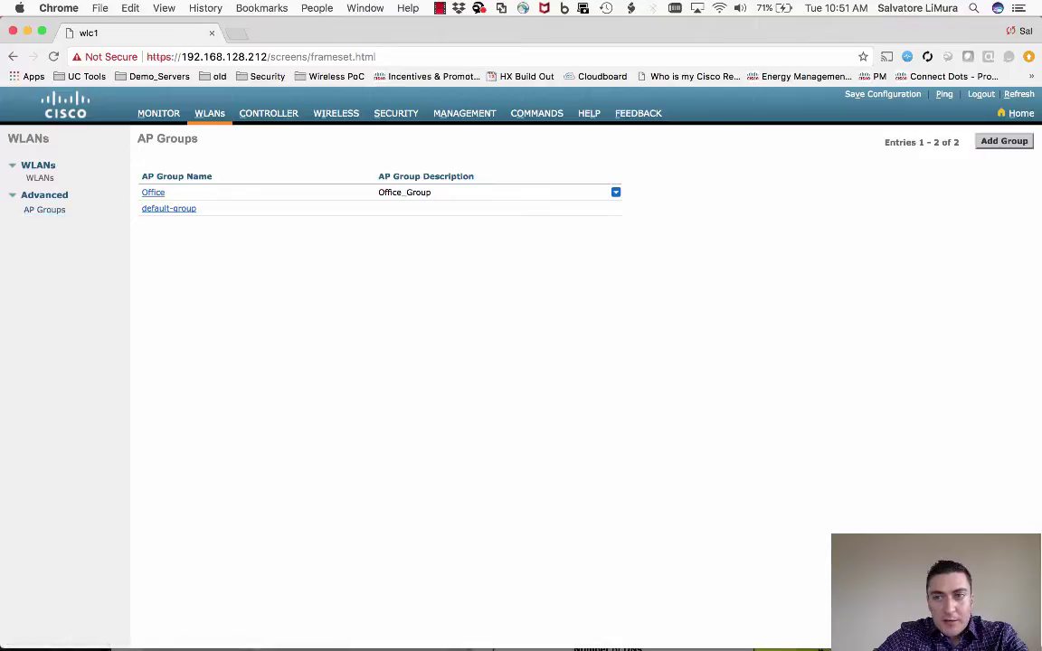
Add a new AP group named OEAPGroup with description OEAP
click(1004, 141)
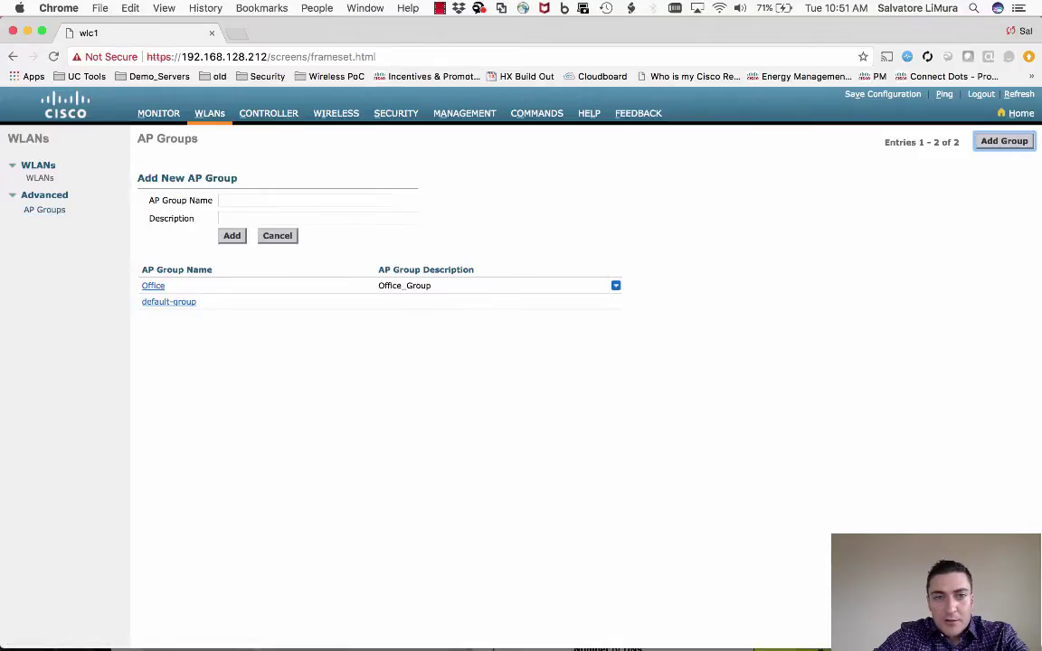
click(304, 200)
text(OE)
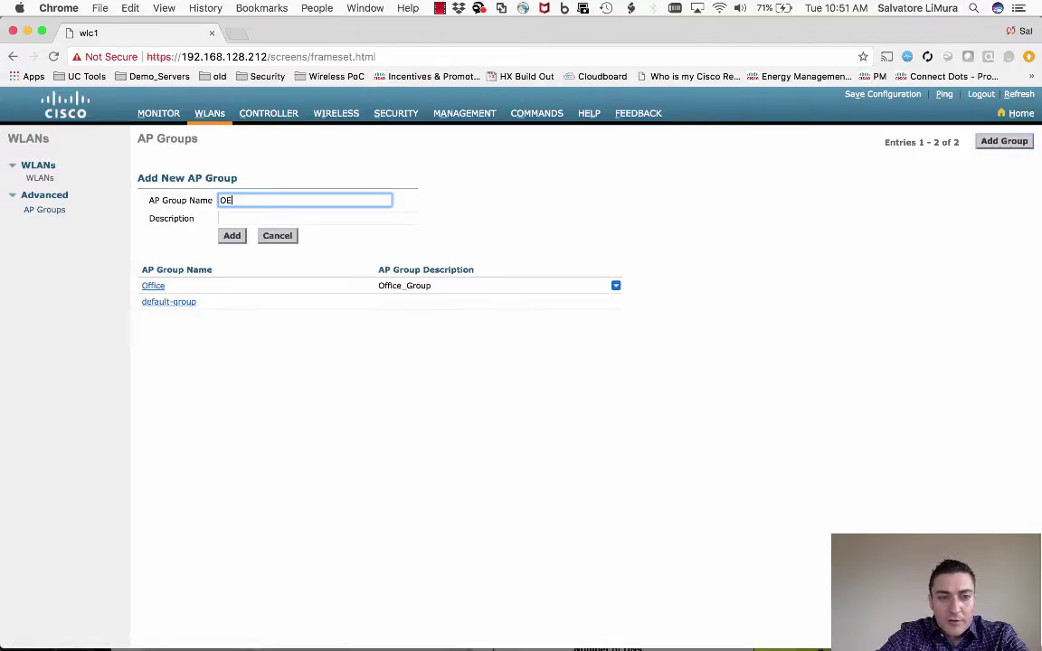
text(APGroup)
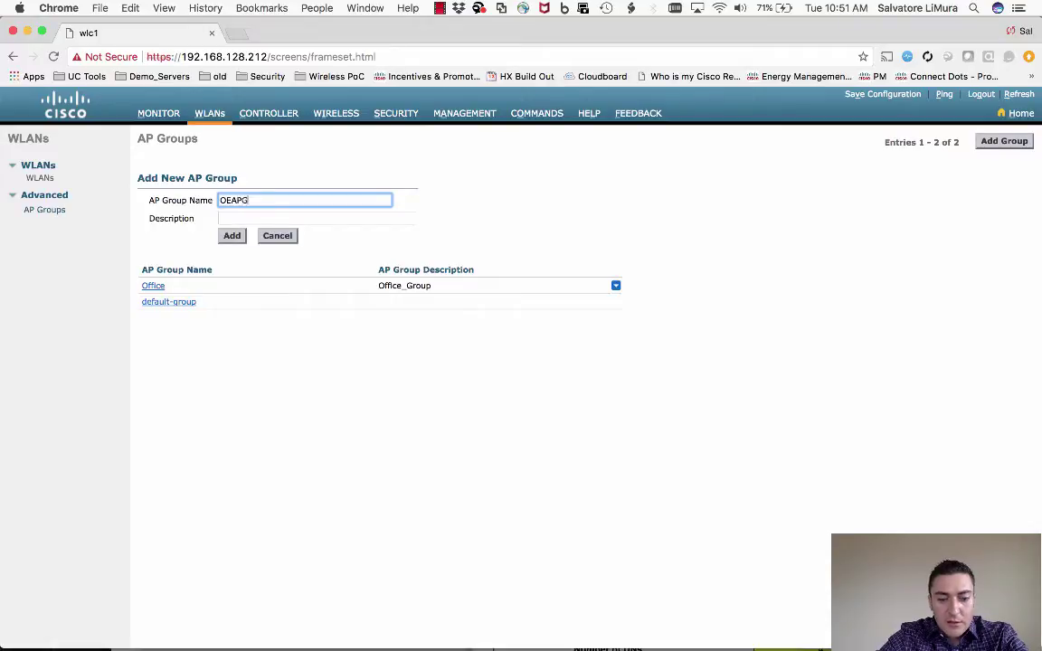
click(317, 218)
text(OEAP)
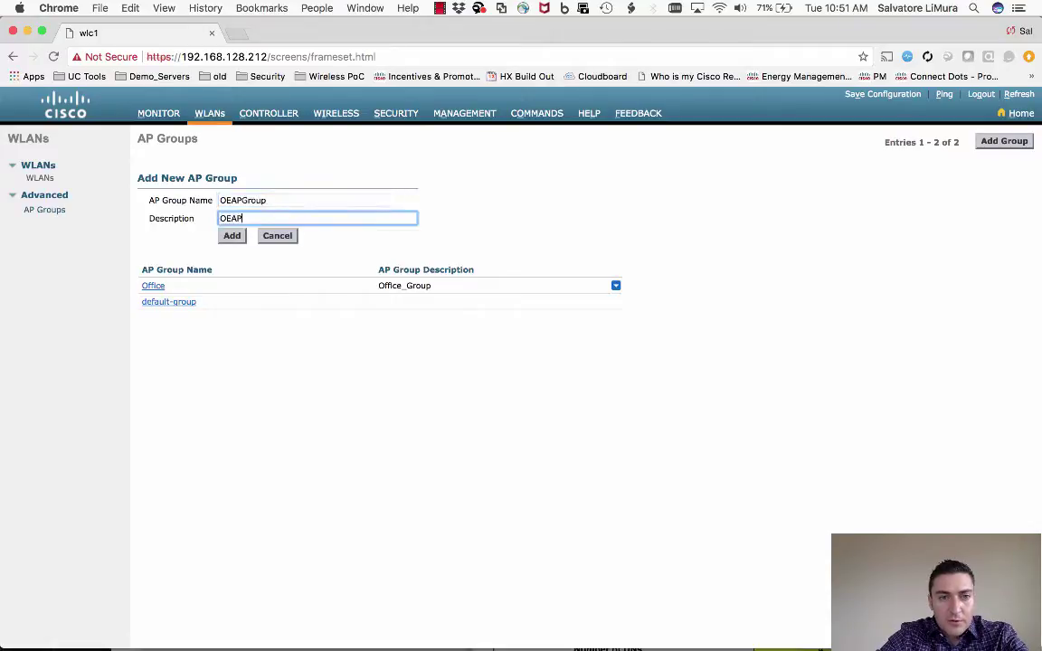
key(Return)
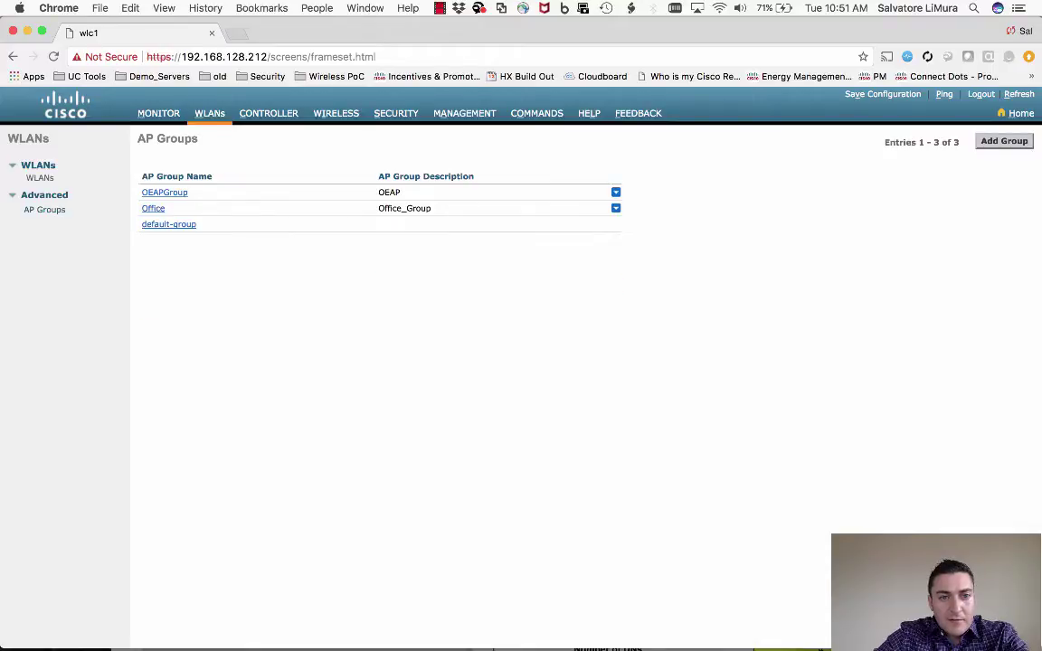
Add the HomeOffice WLAN to OEAPGroup's WLAN list
click(164, 192)
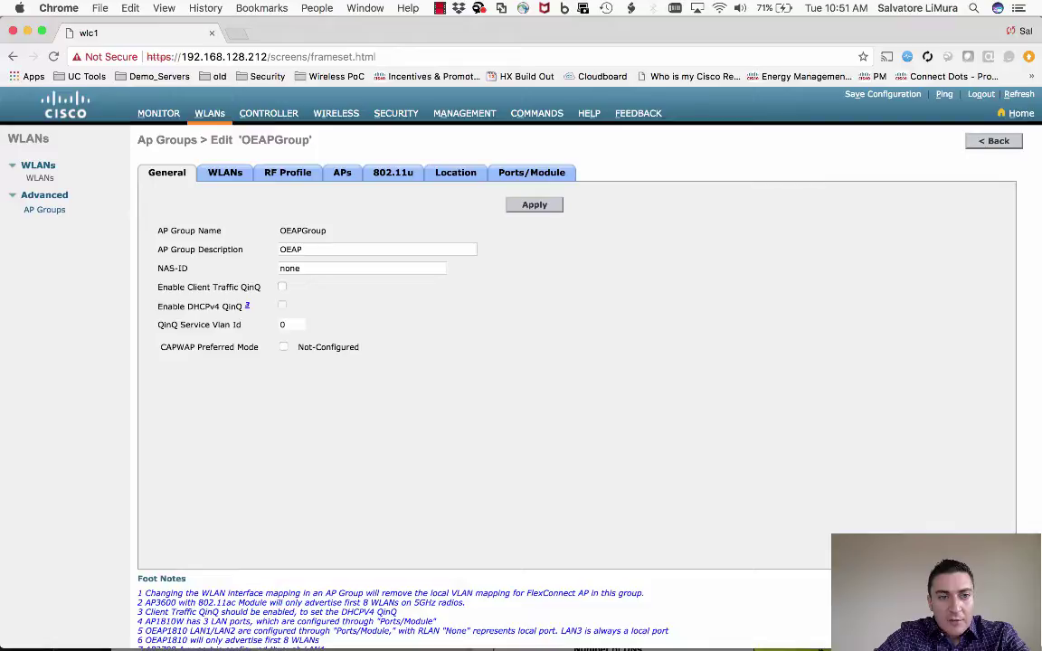
click(224, 172)
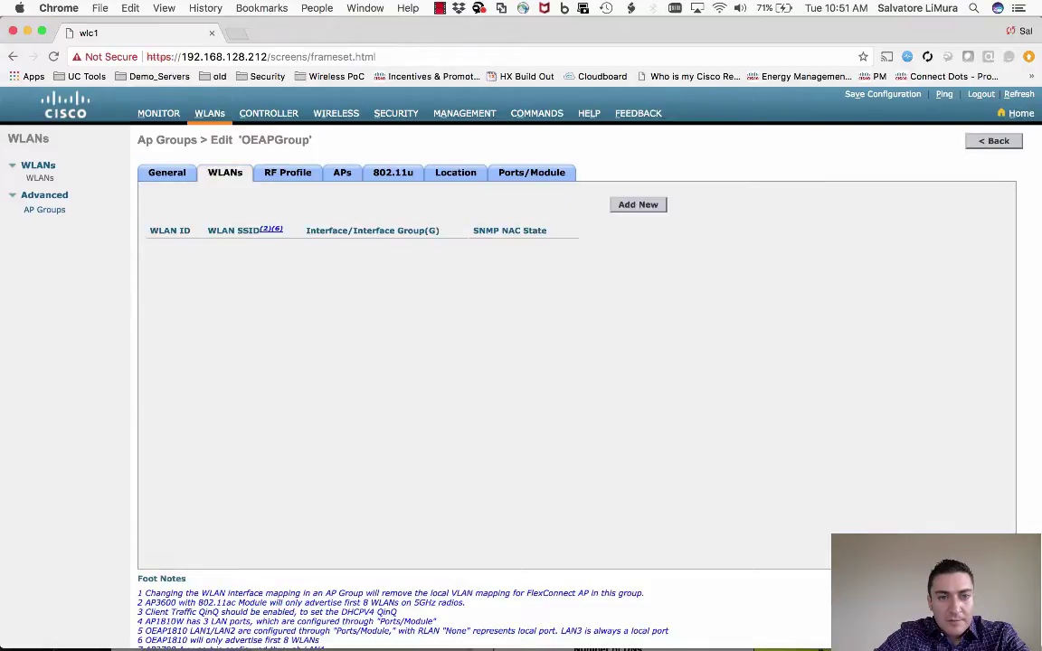
click(638, 205)
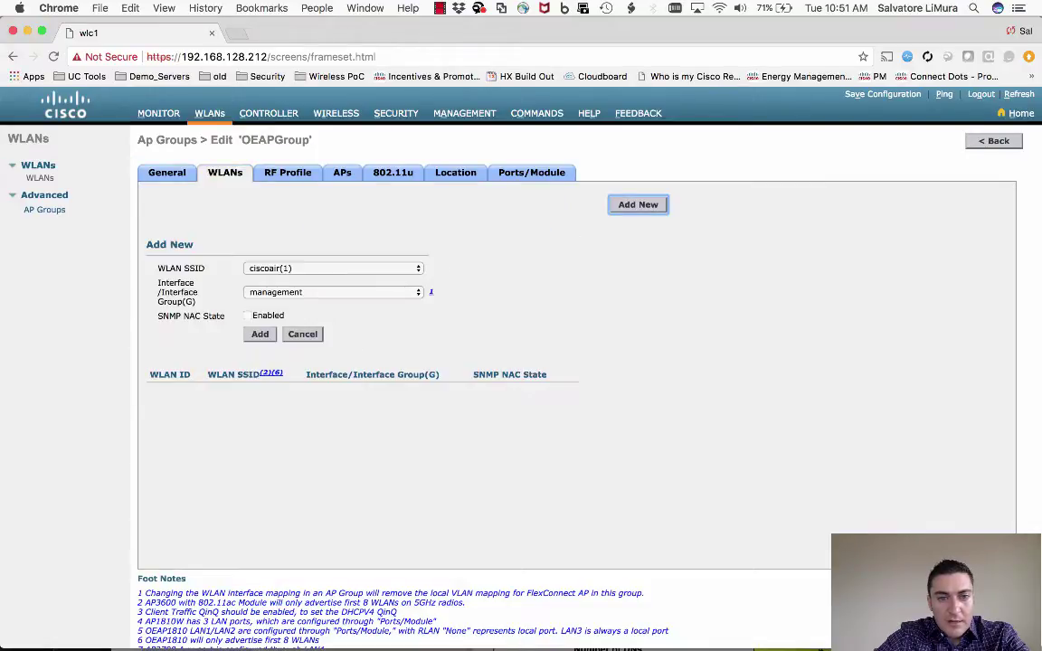
click(326, 268)
key(Down)
key(Down)
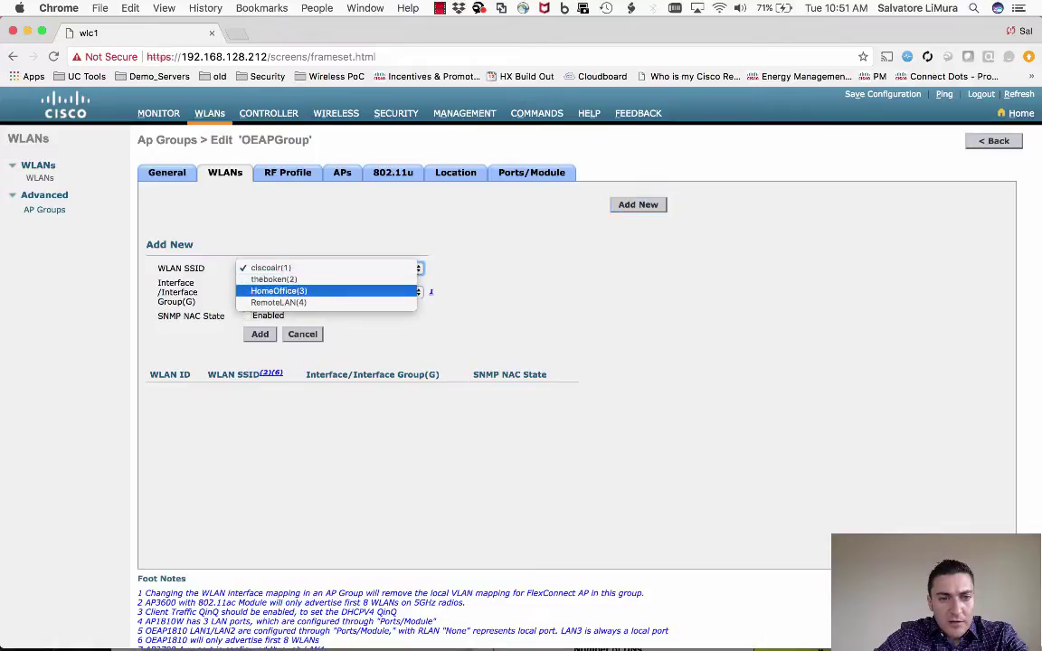
key(Return)
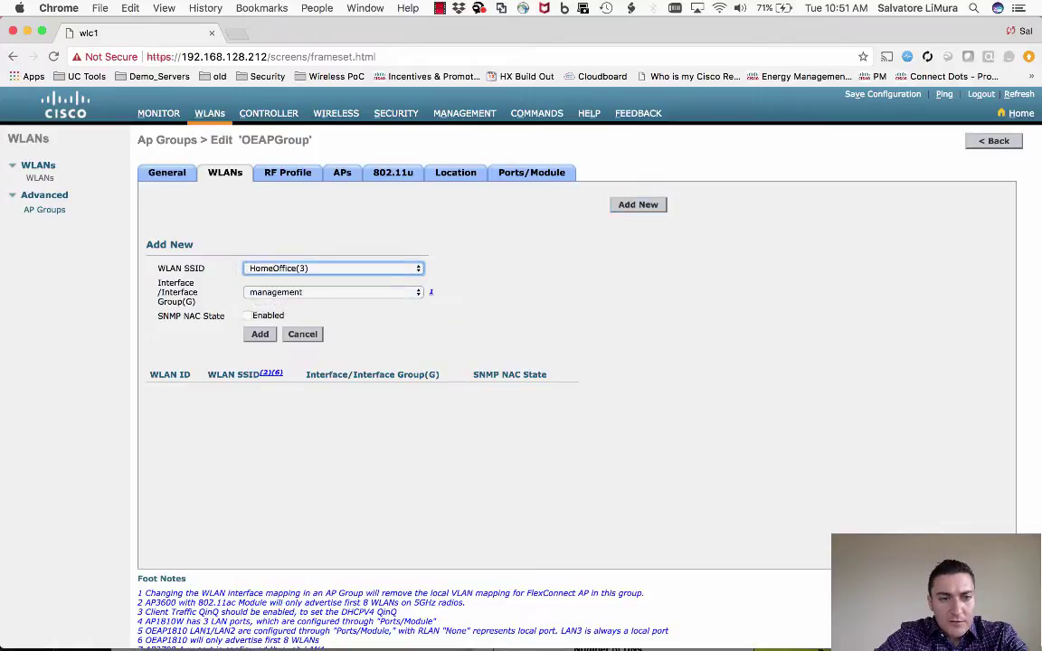
key(Return)
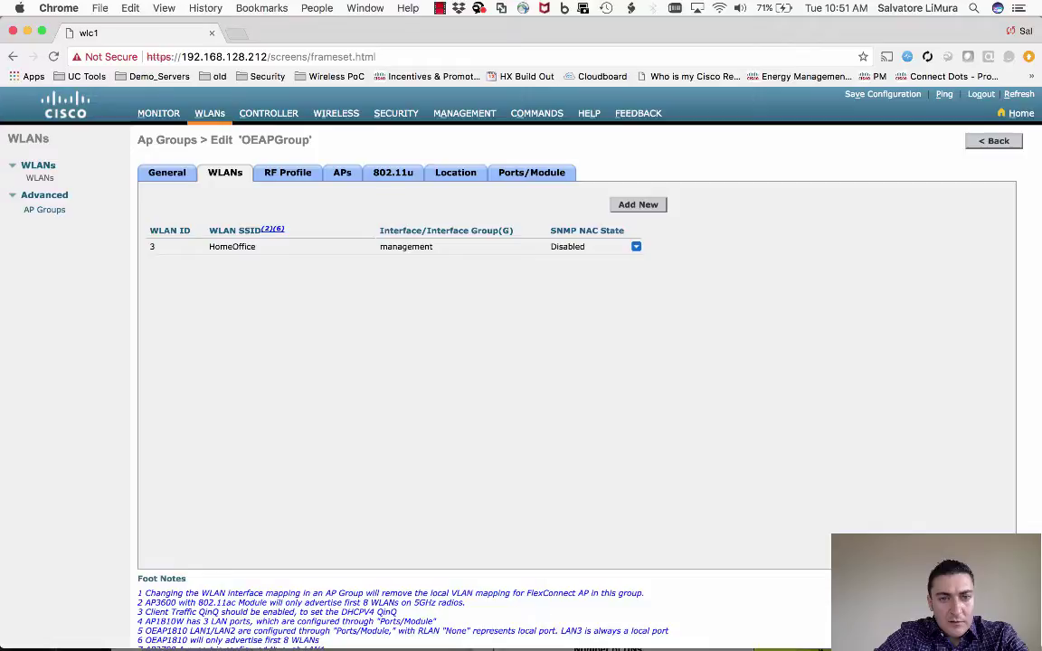
Add RemoteLAN (ID 4) to OEAPGroup and show its Ports/Module settings
key(Tab)
key(Return)
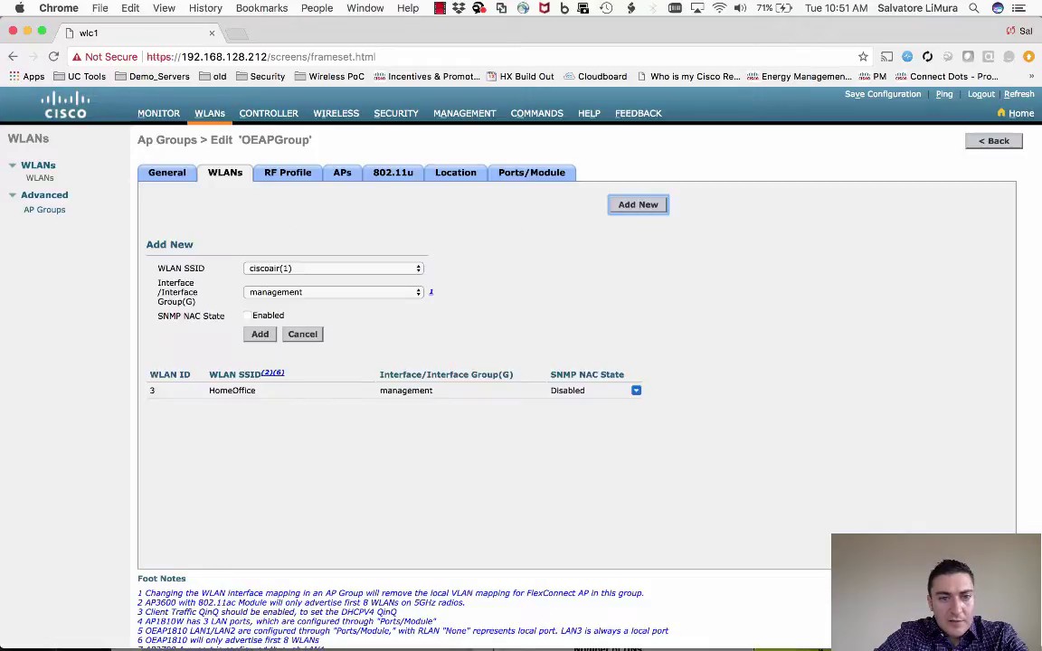
key(Tab)
key(space)
key(Down)
key(Down)
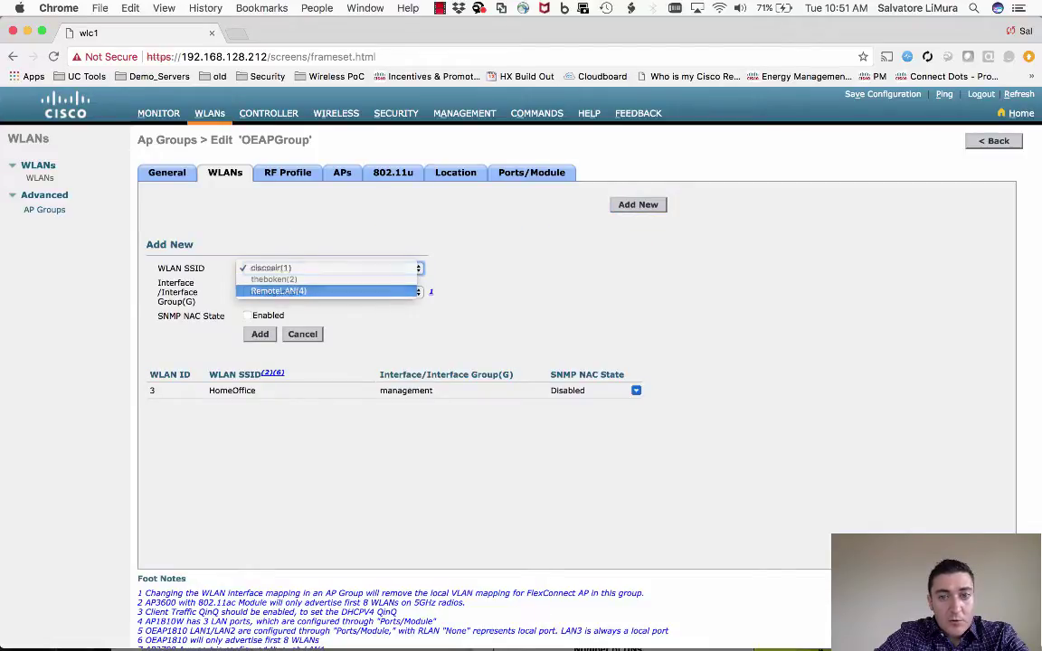
key(Return)
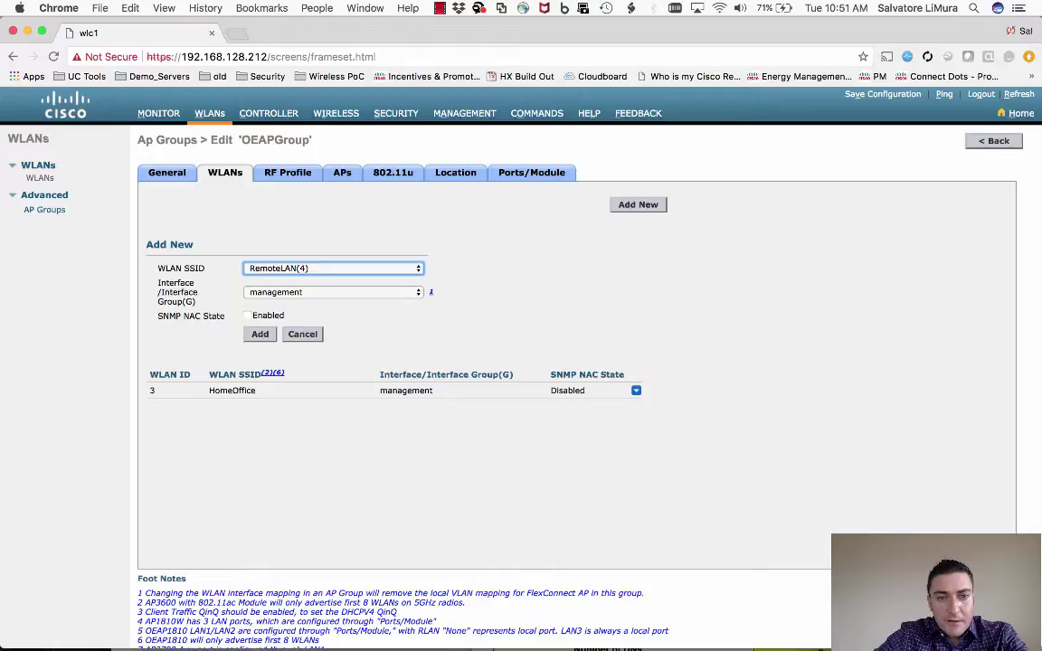
key(shift+Tab)
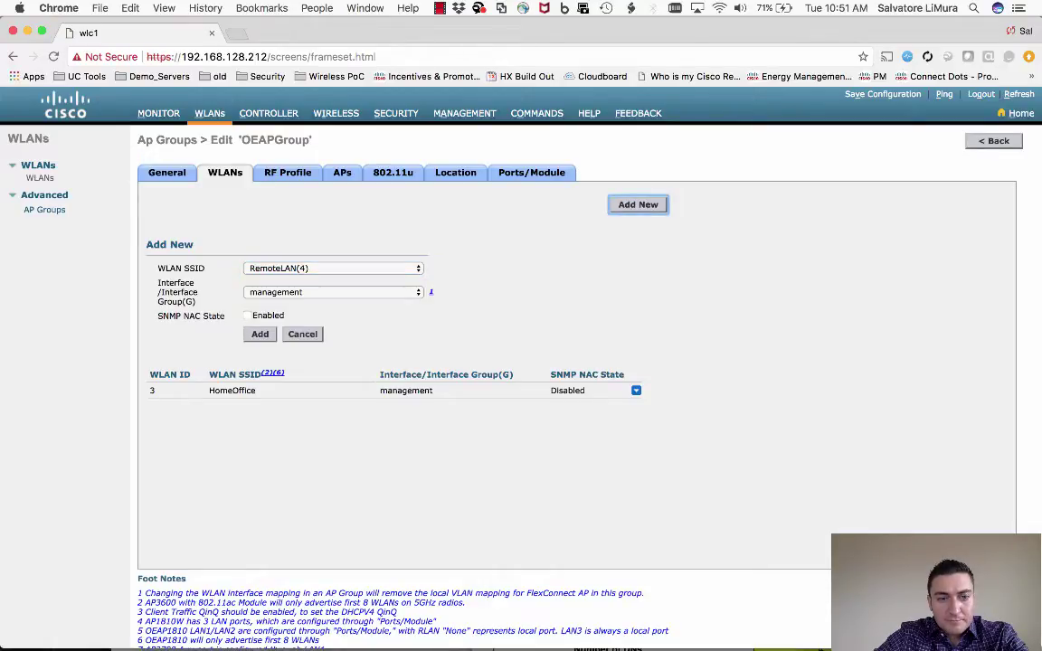
key(Return)
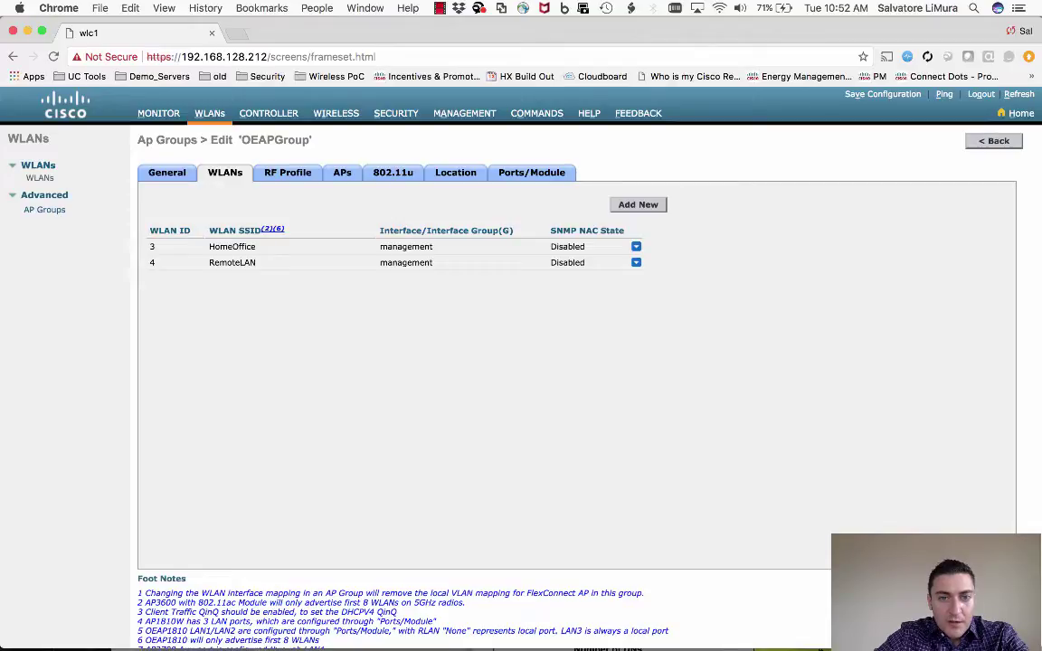
click(531, 172)
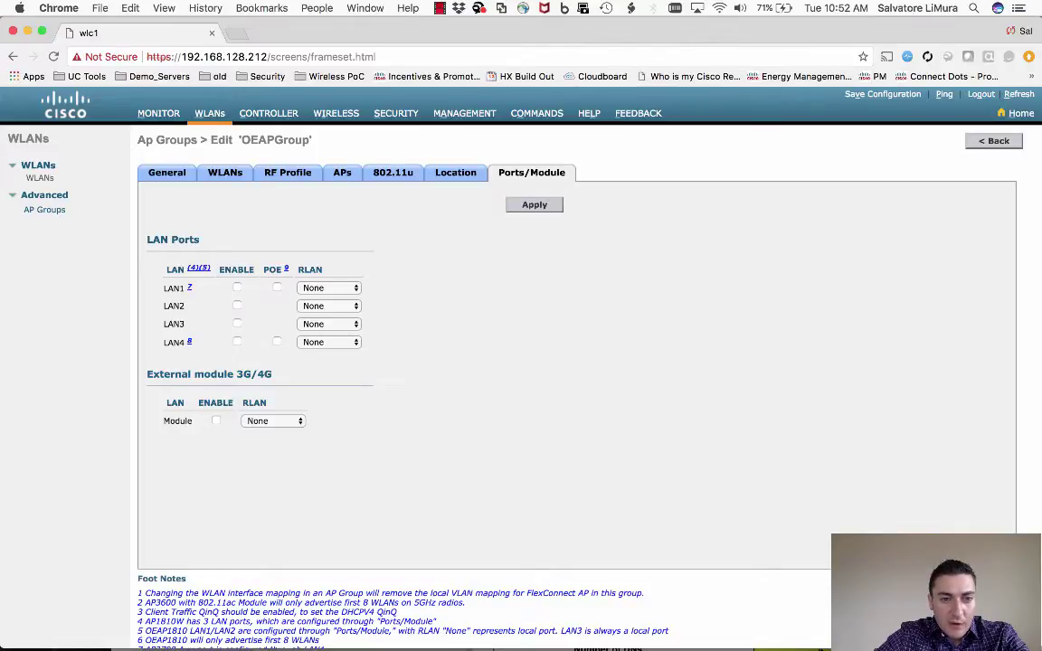
Enable OEAPGroup's LAN1 port with PoE, map it to RemoteLAN, and apply
click(237, 288)
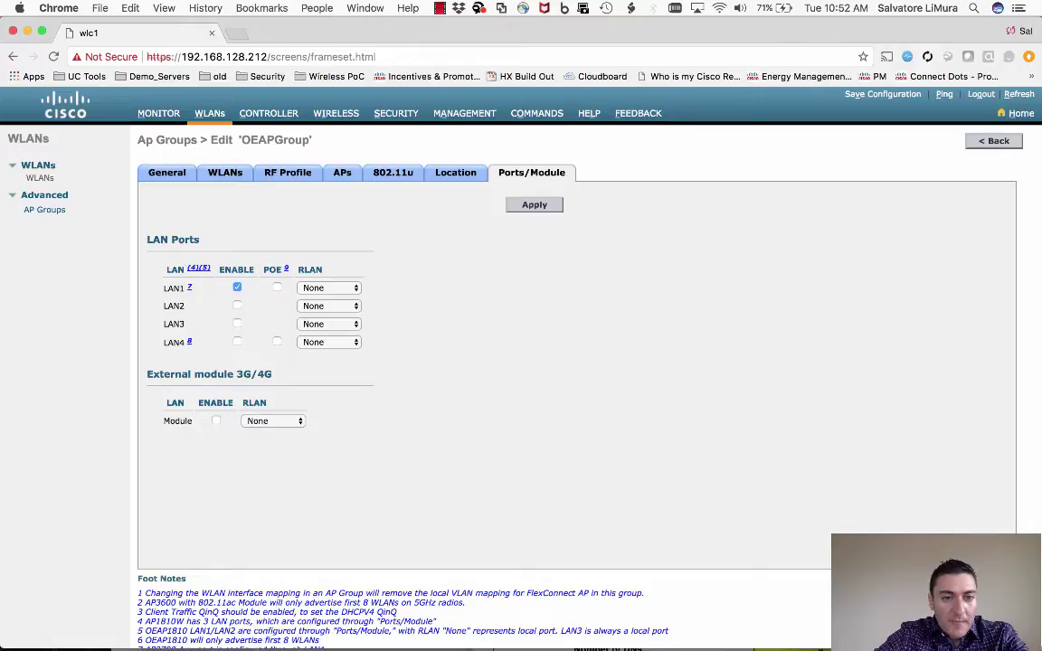
click(277, 288)
click(328, 287)
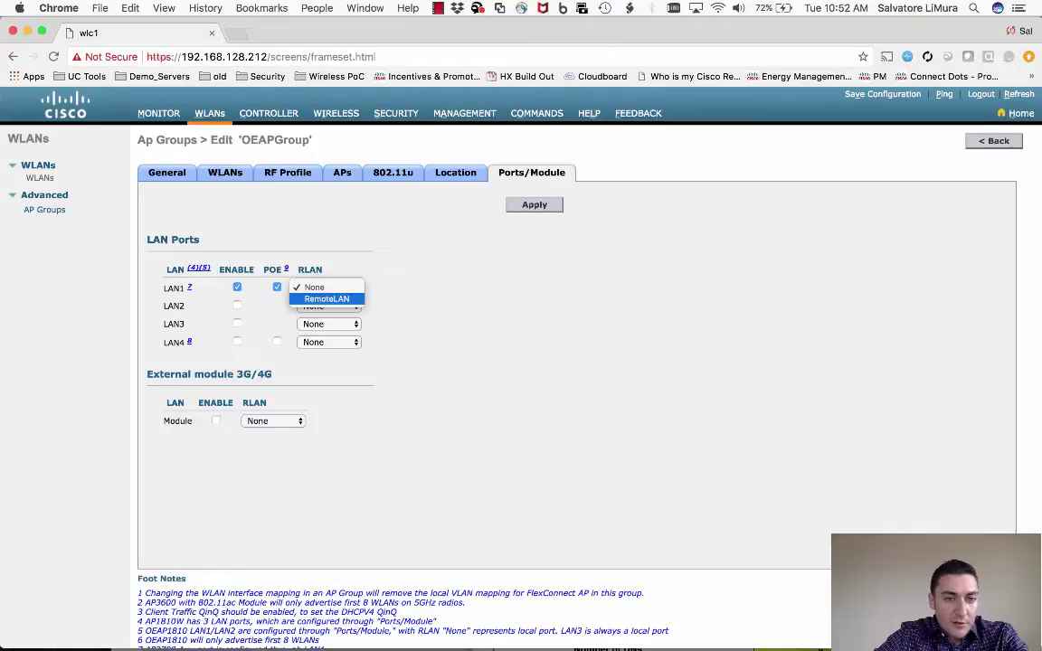
key(Return)
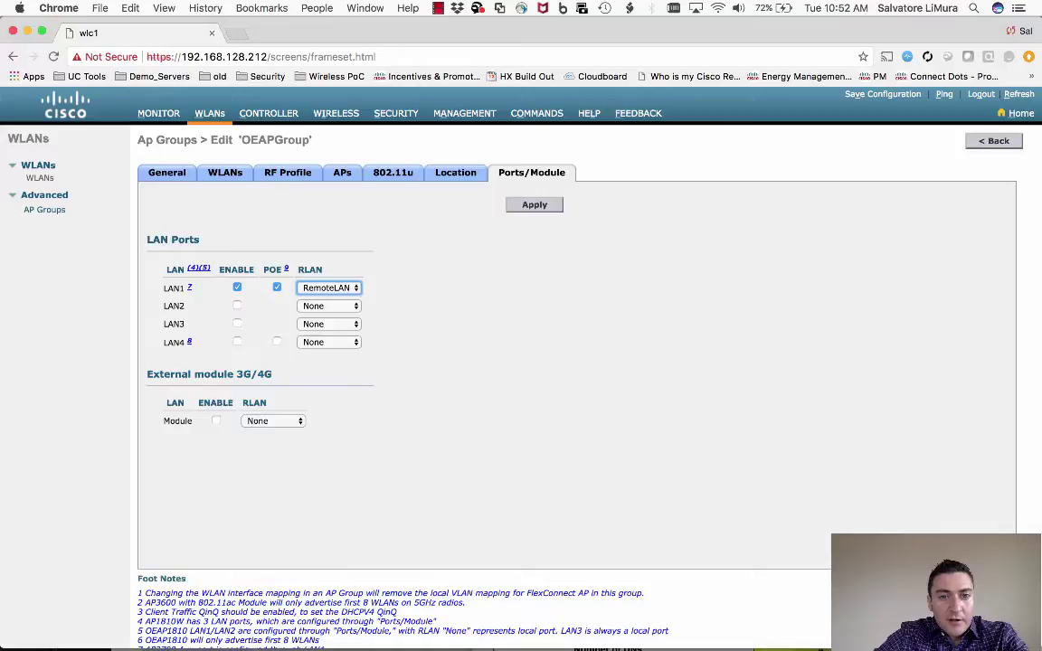
click(535, 204)
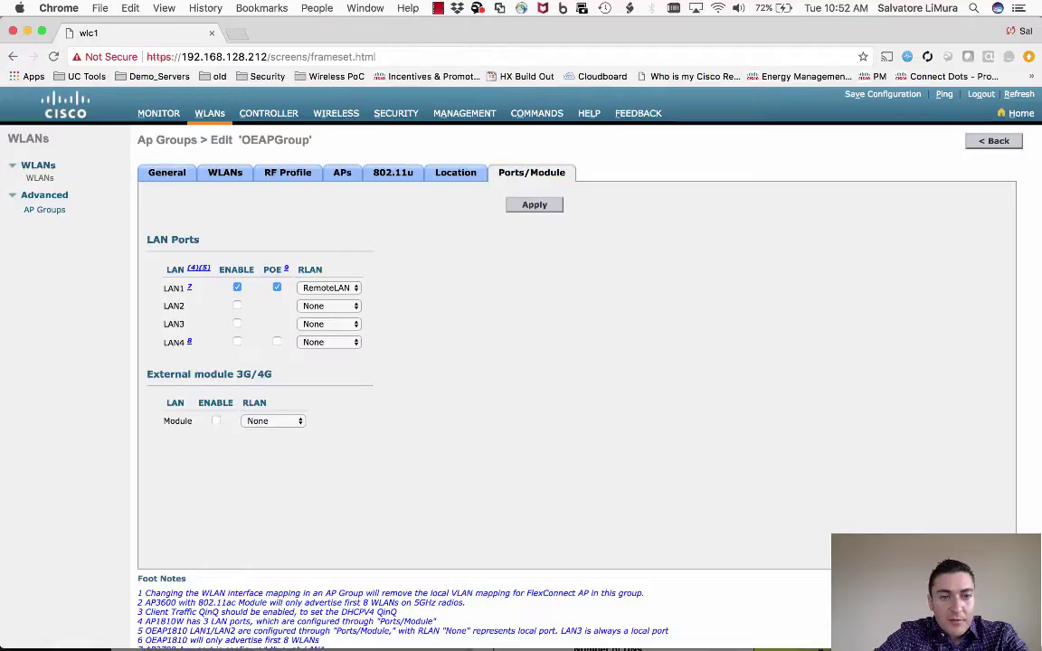
scroll(577, 362, down, 1)
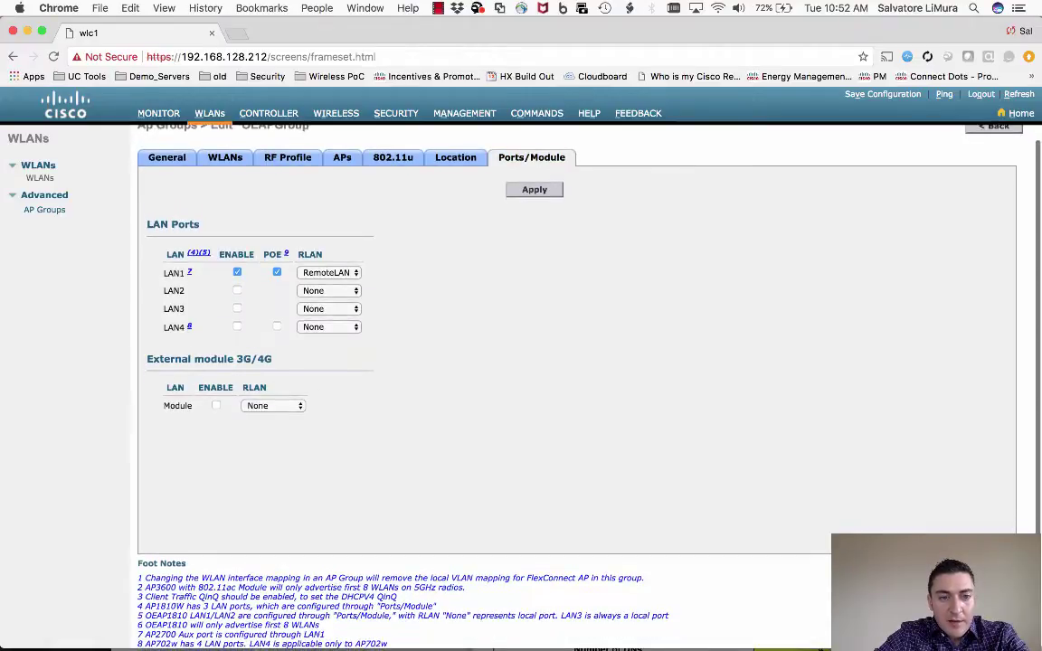
scroll(576, 362, up, 1)
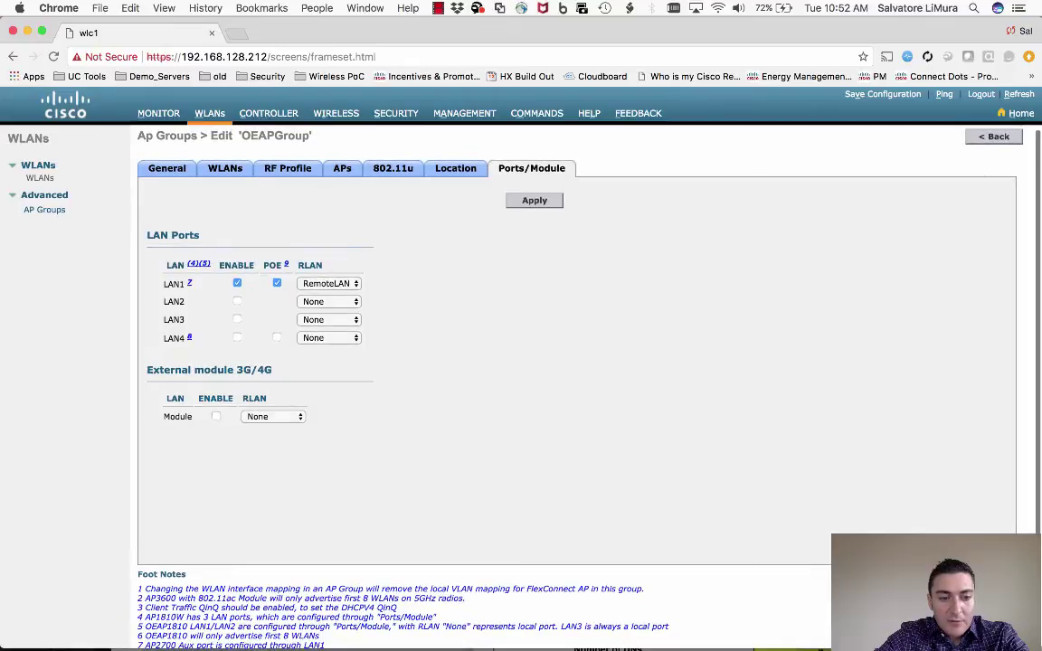
scroll(576, 361, down, 2)
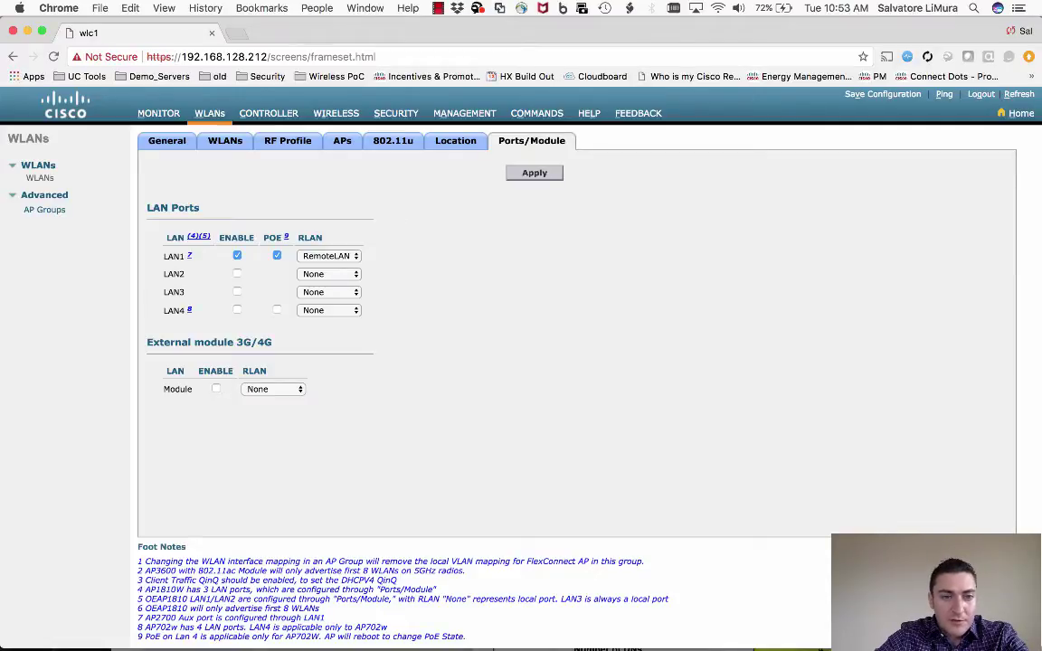
scroll(577, 344, up, 2)
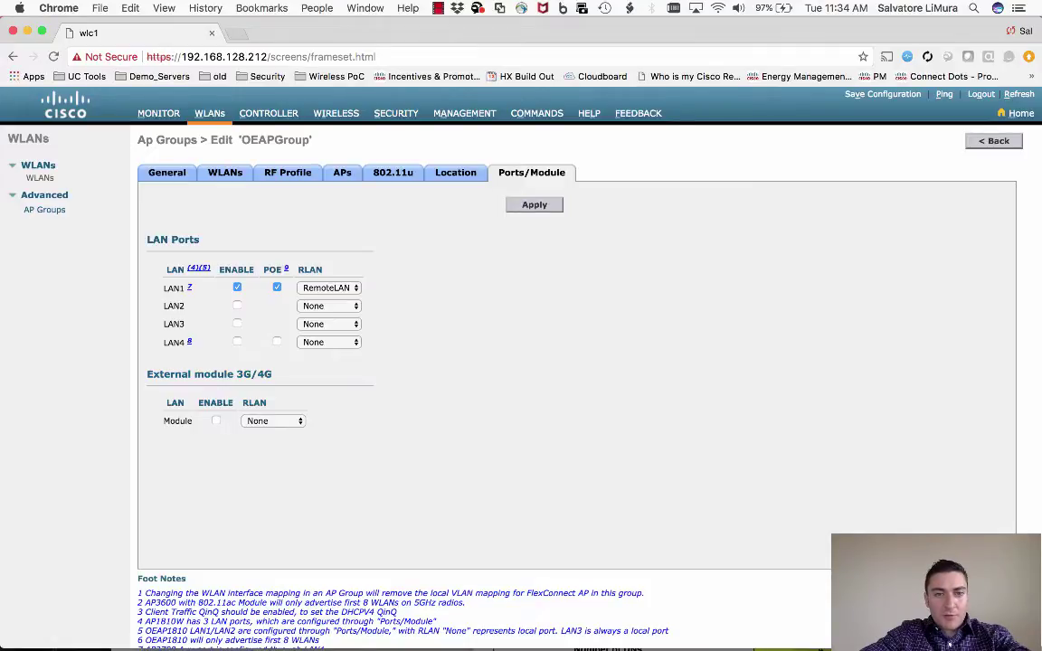
Add AP005F.8698.1148 to OEAPGroup from the group's APs list, accepting the reboot warning
click(342, 172)
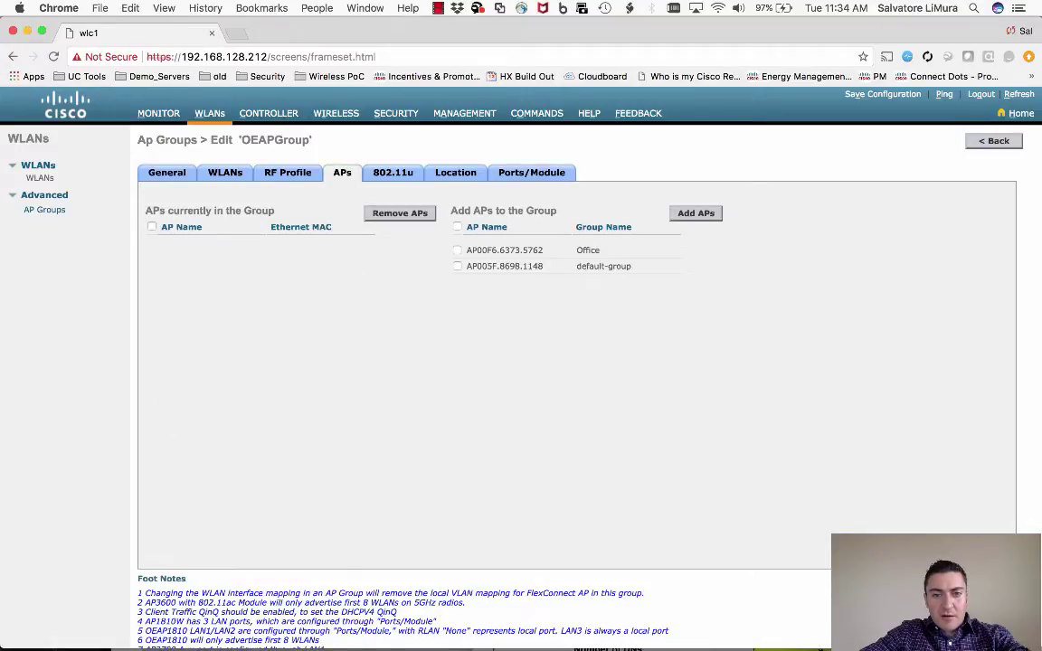
double_click(504, 266)
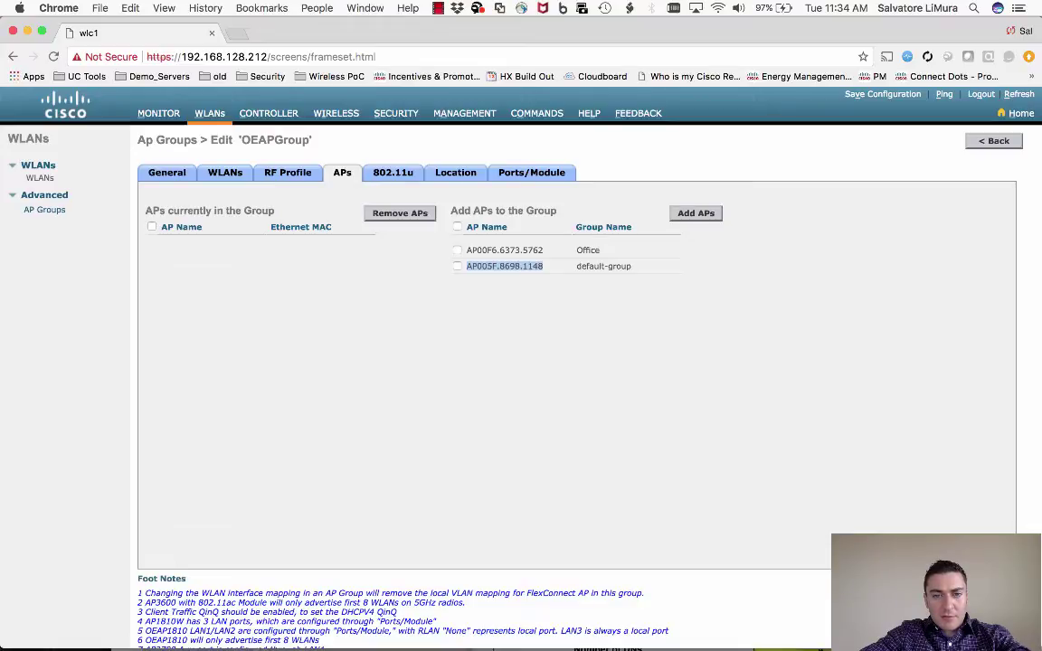
click(457, 266)
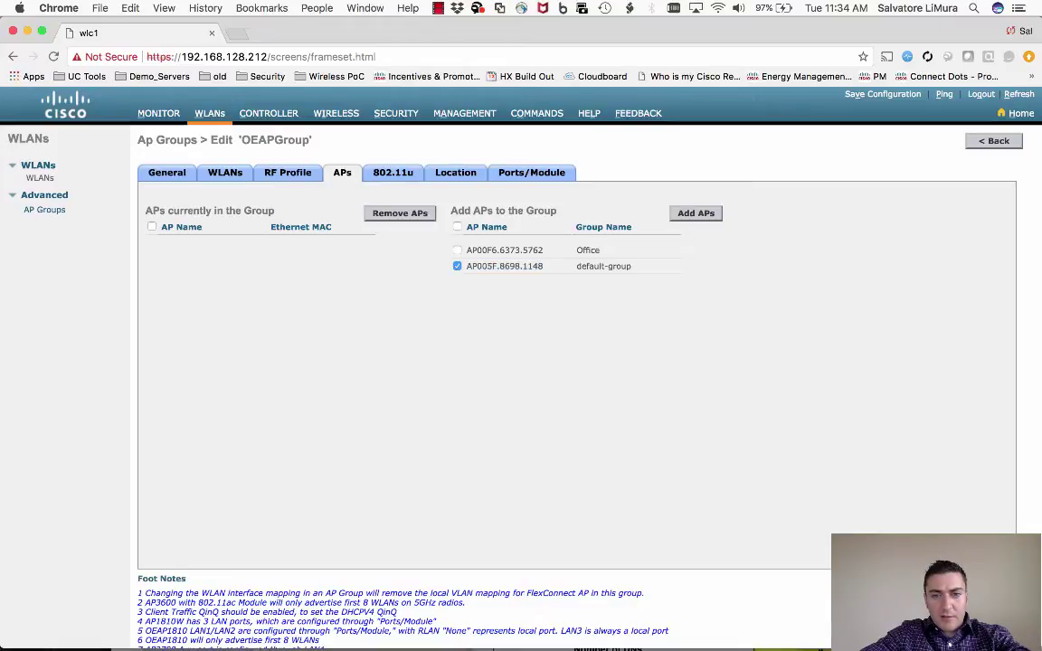
click(696, 213)
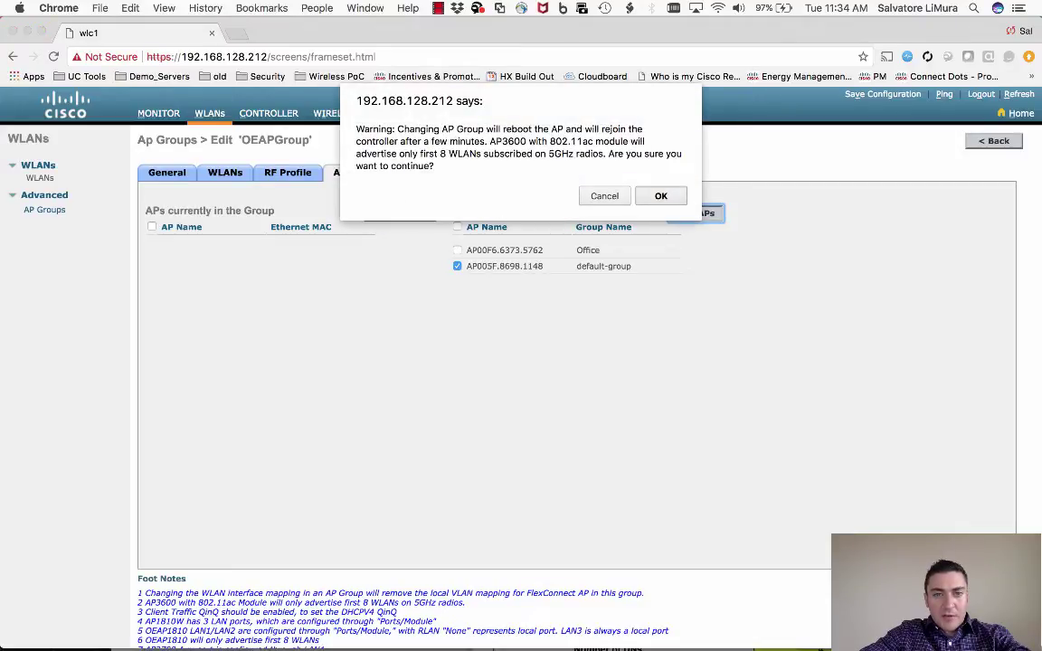
key(Return)
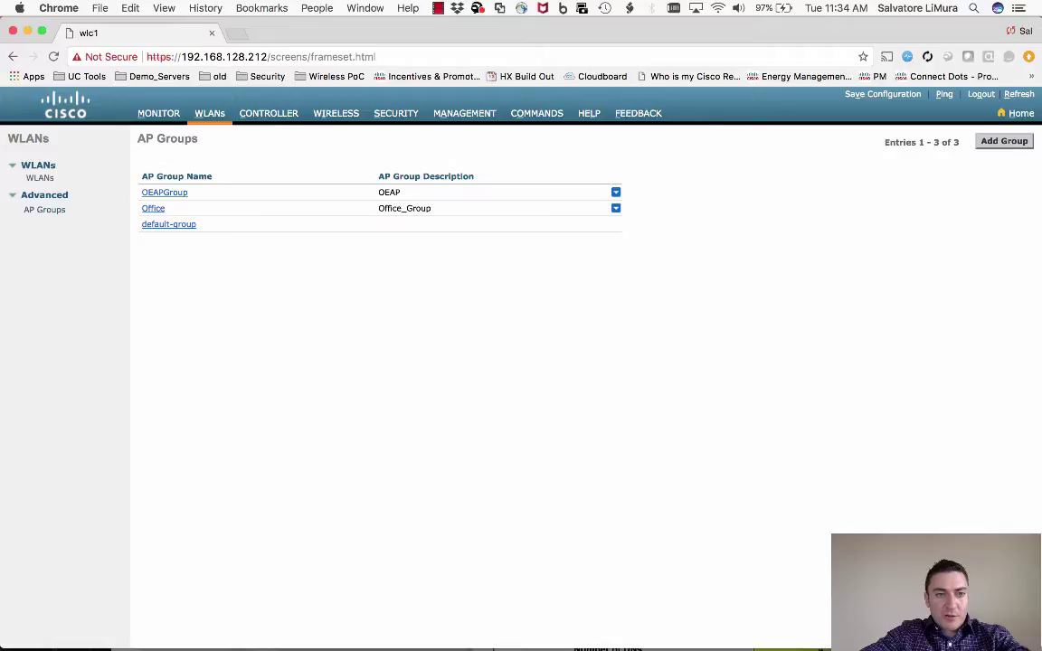
Review OEAPGroup's WLAN mappings and member APs, then bring up the All APs list
click(171, 192)
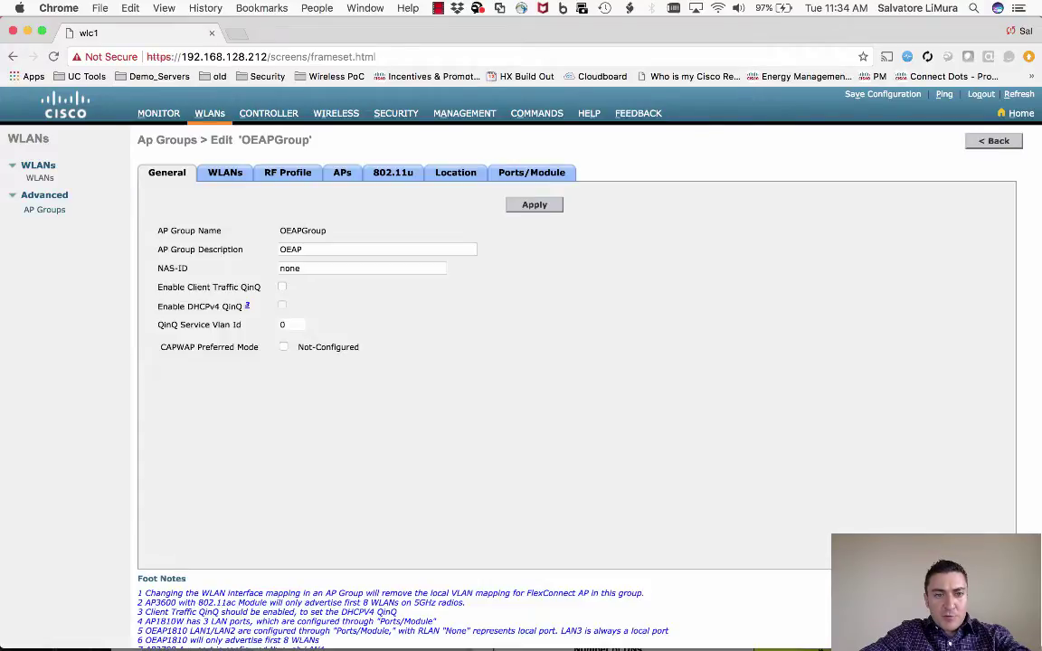
click(224, 172)
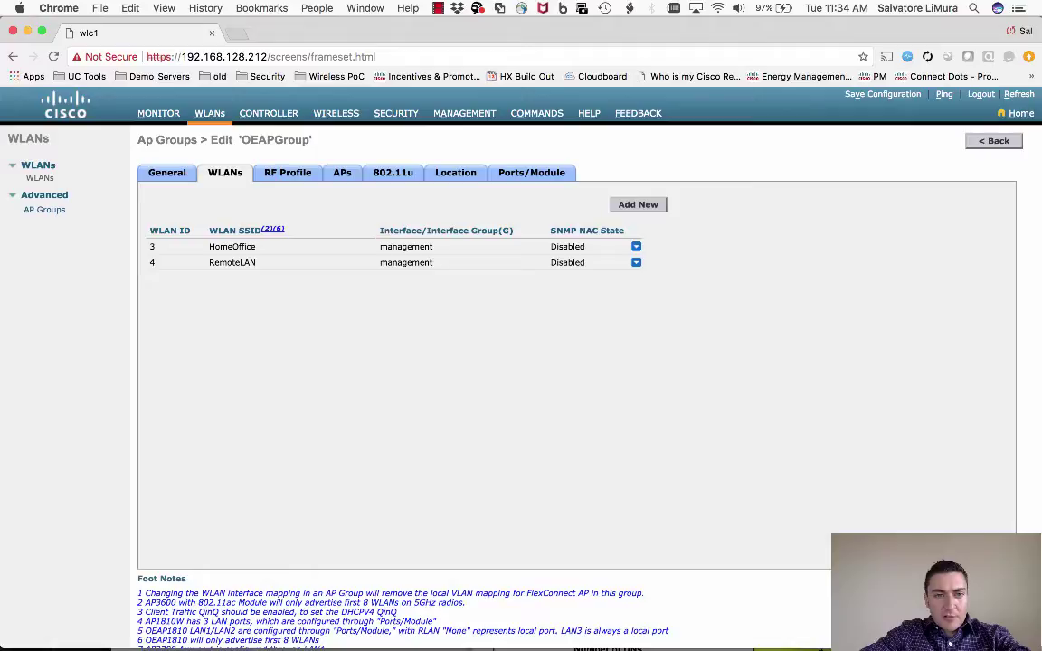
click(342, 172)
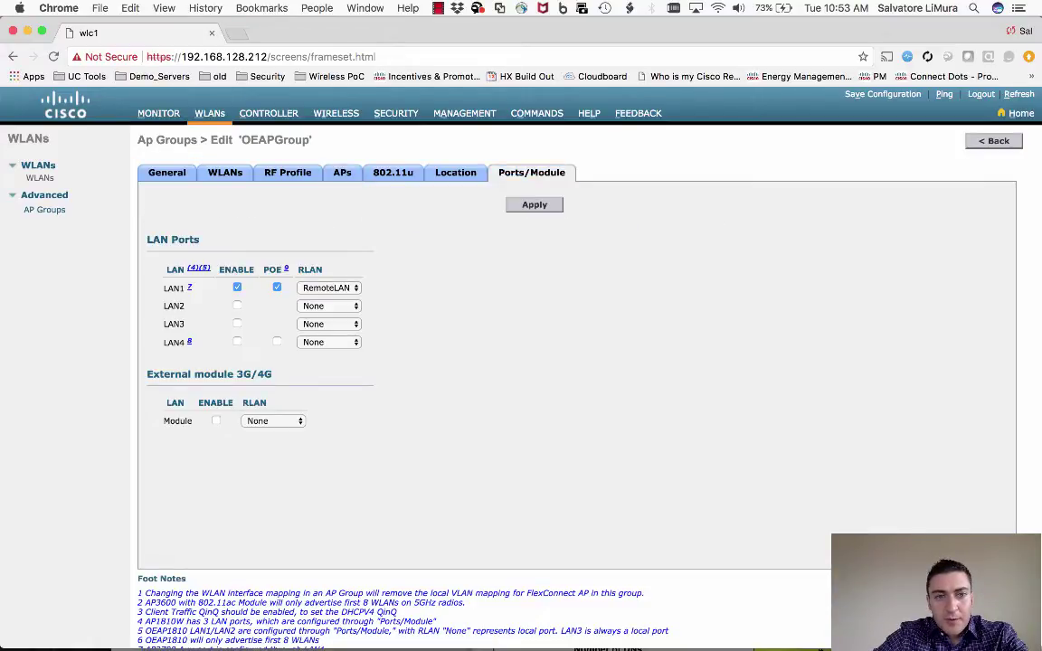
click(336, 113)
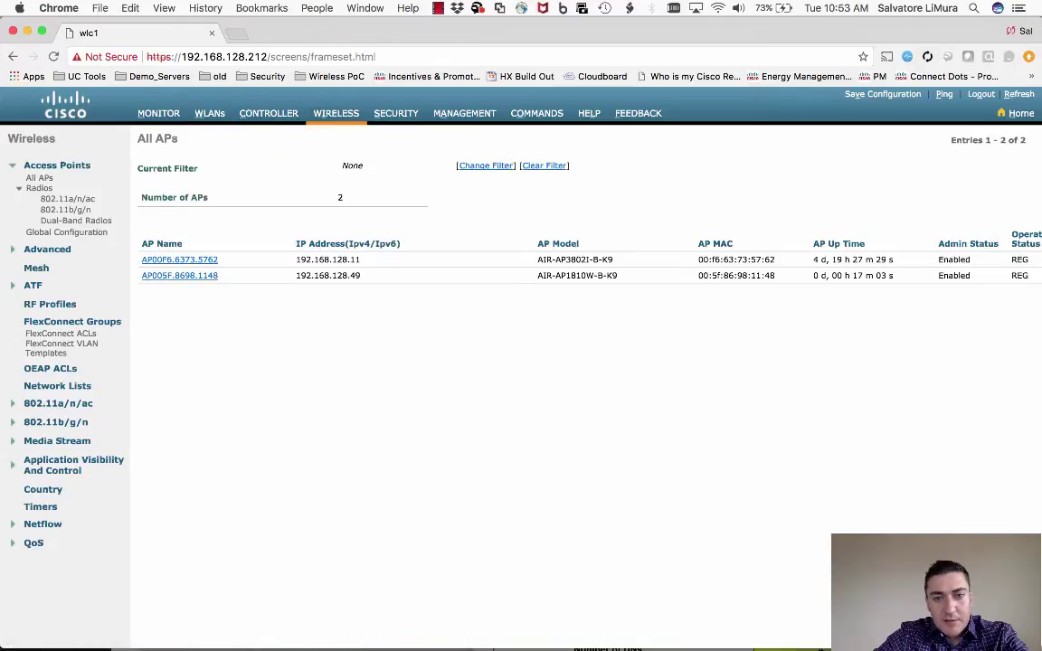
Open the details page of AP005F.8698.1148, the AIR-AP1810W-B-K9 model
drag(537, 275, 618, 275)
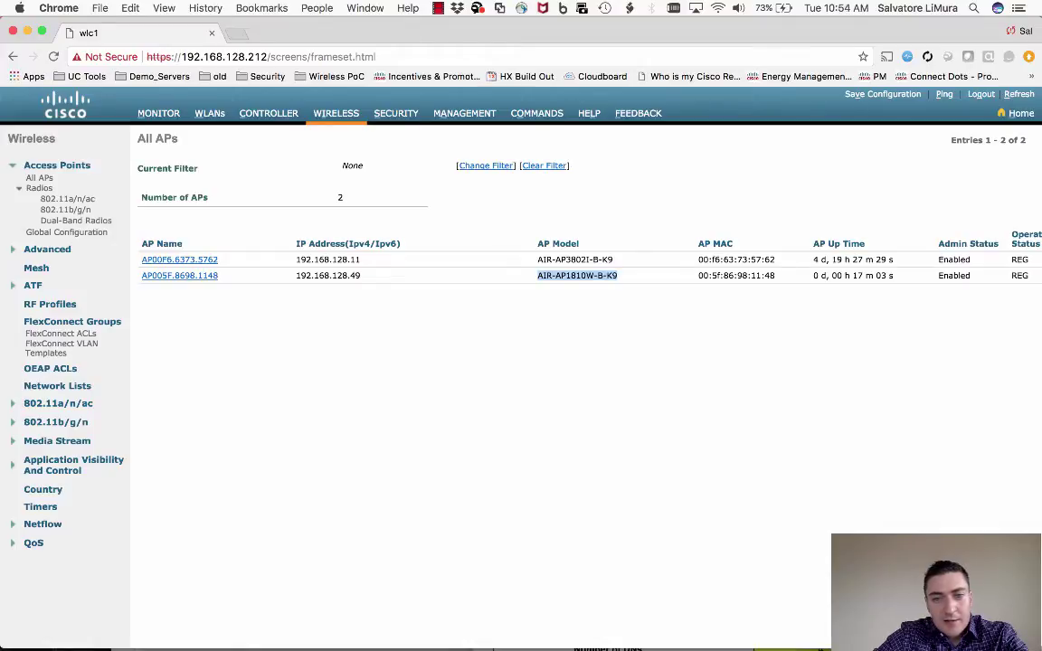
click(179, 275)
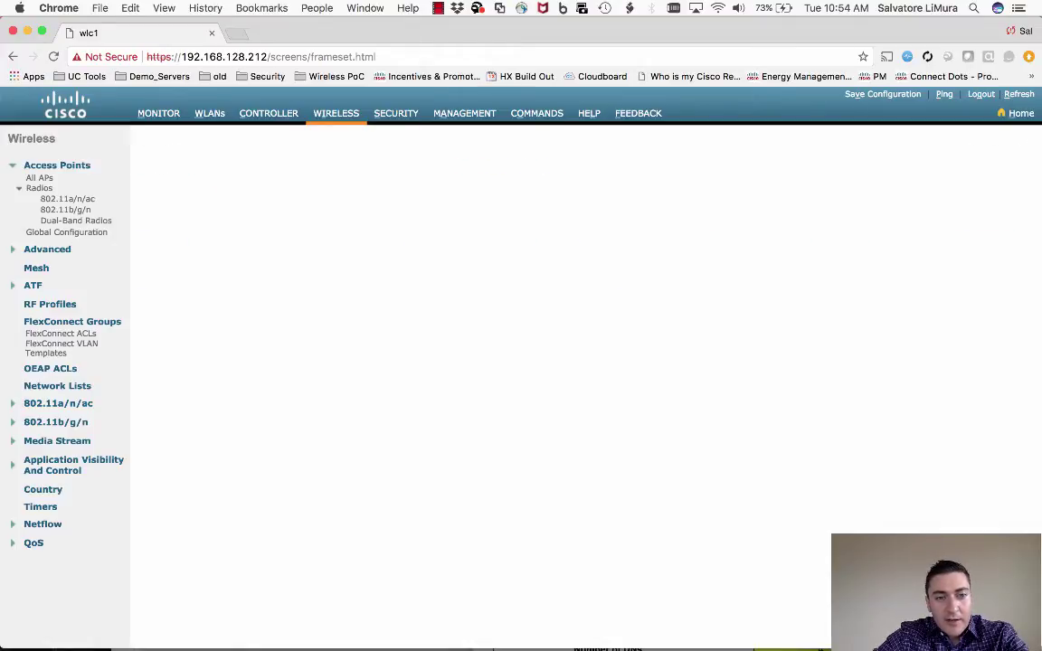
scroll(576, 361, down, 1)
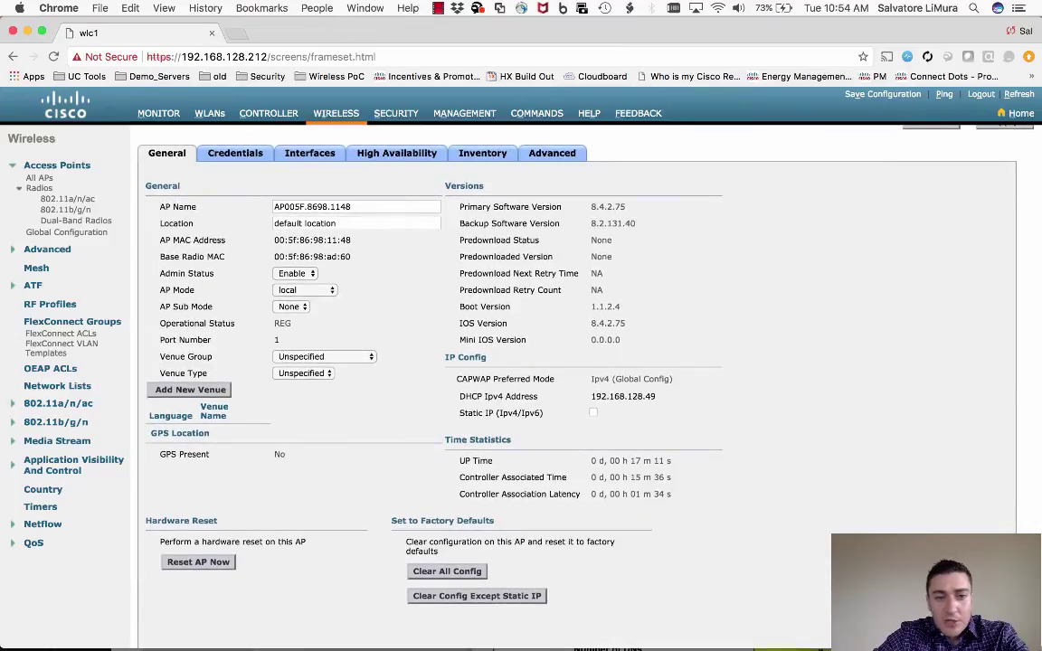
Switch the AP mode to FlexConnect and apply the change
click(305, 290)
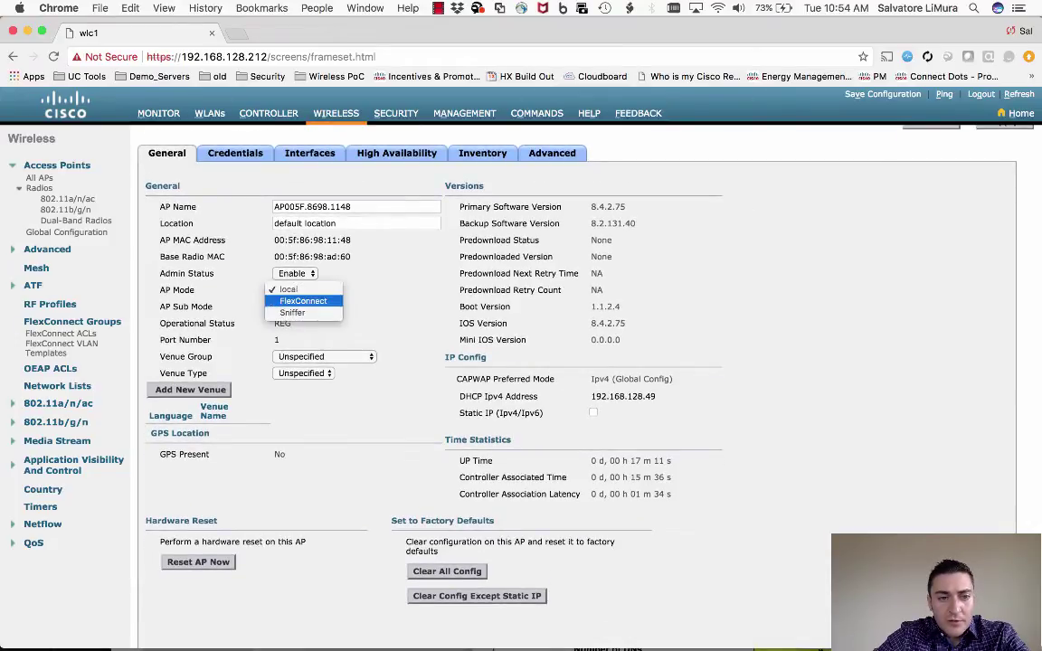
key(Return)
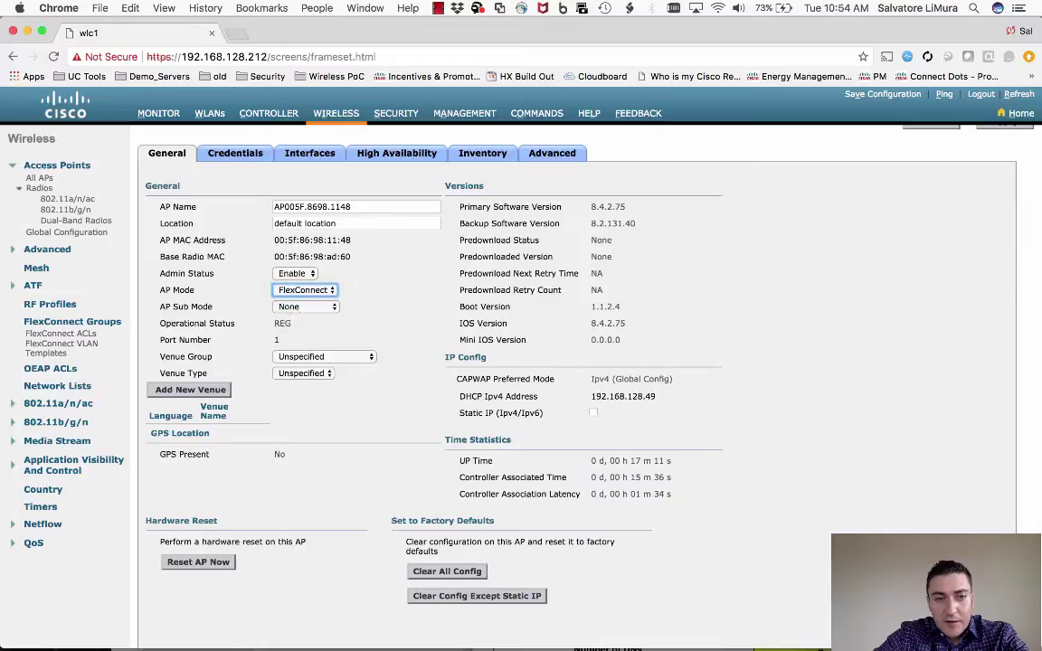
scroll(576, 362, up, 1)
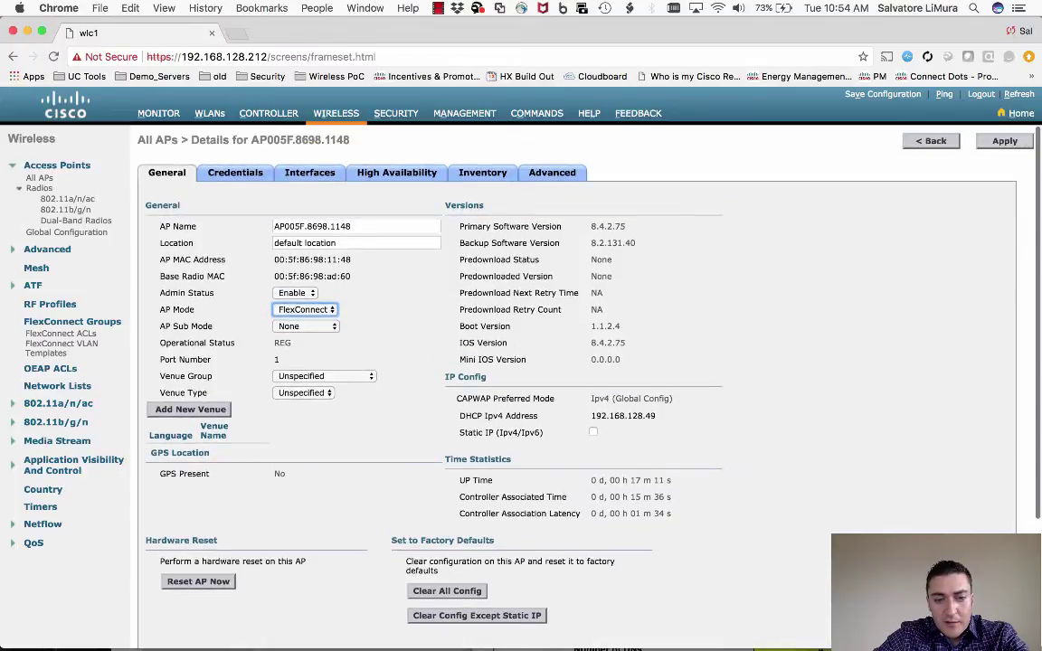
key(Return)
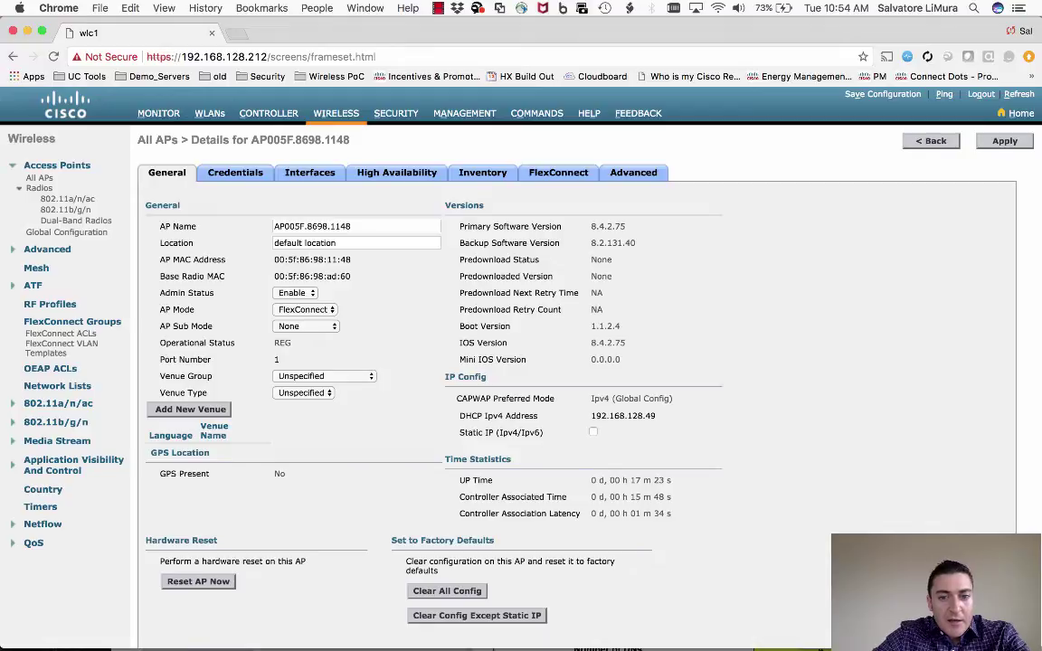
scroll(577, 361, down, 1)
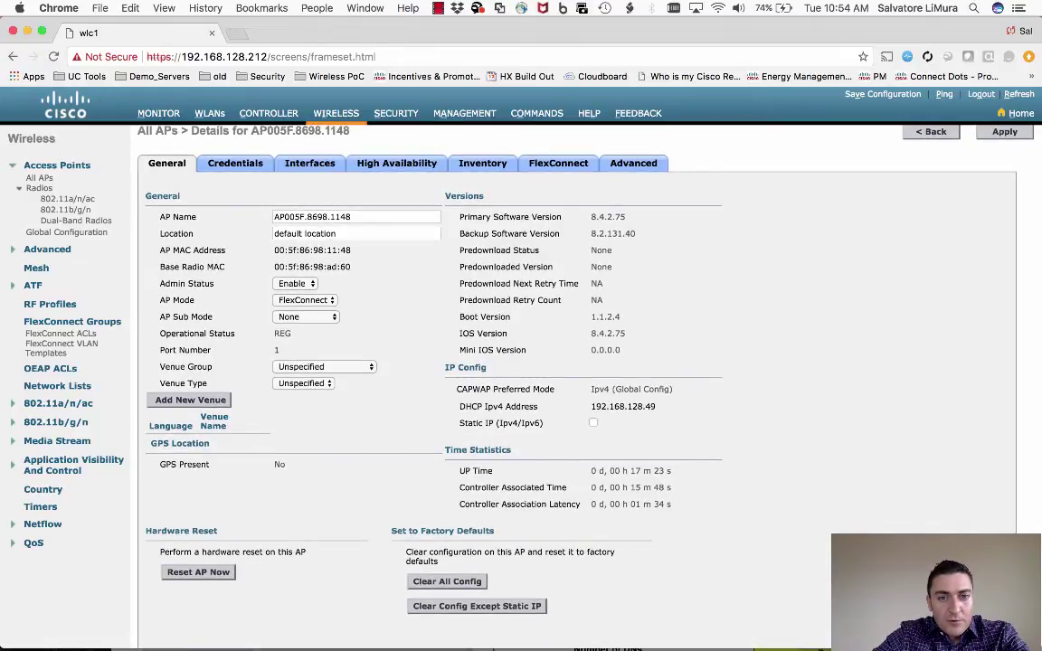
scroll(576, 362, up, 1)
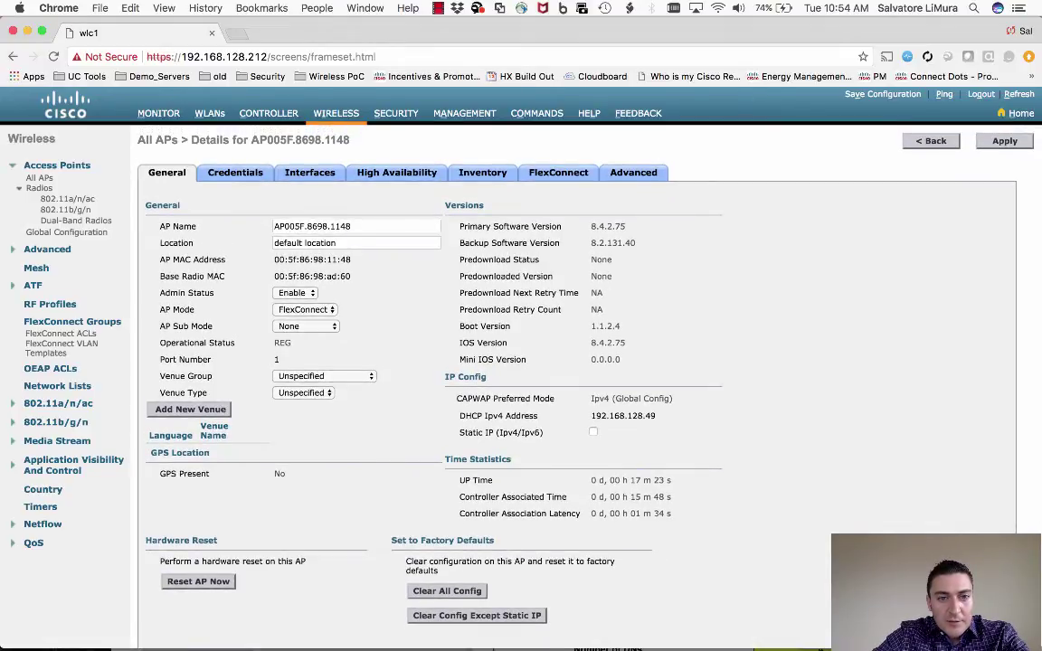
click(396, 172)
Set the AP's primary controller to wlc1 at 50.48.200.100 and apply it
click(337, 223)
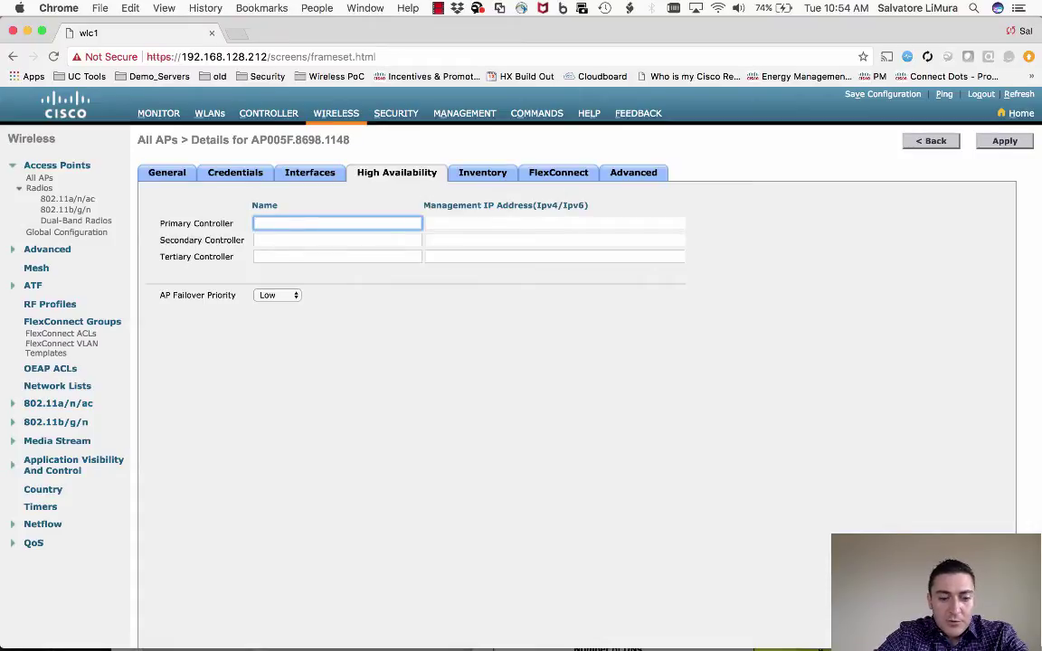
text(wlc1)
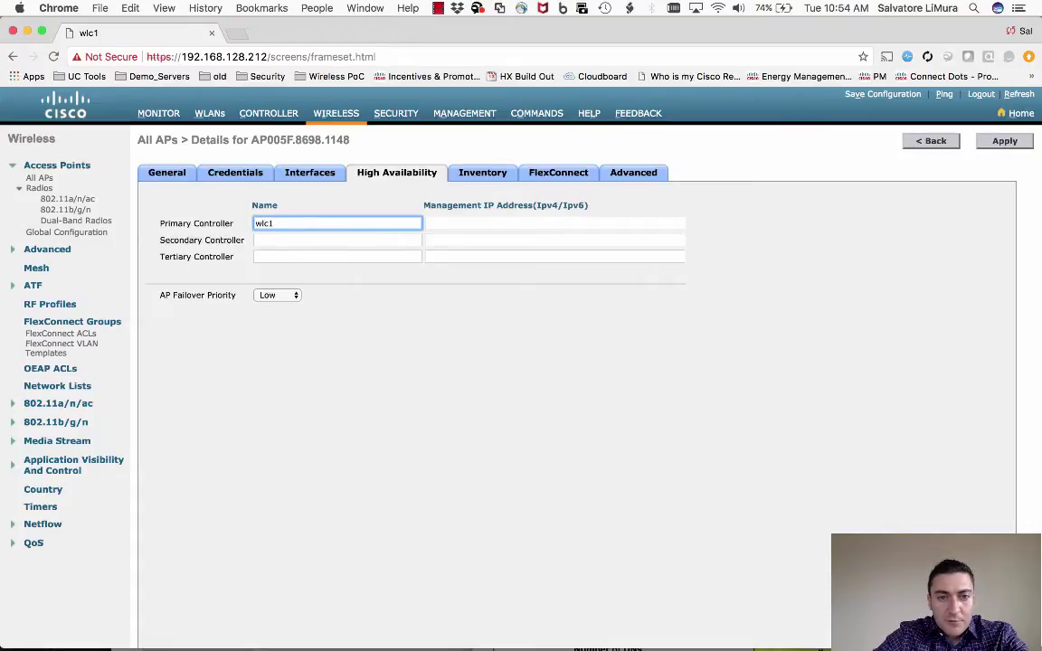
click(555, 223)
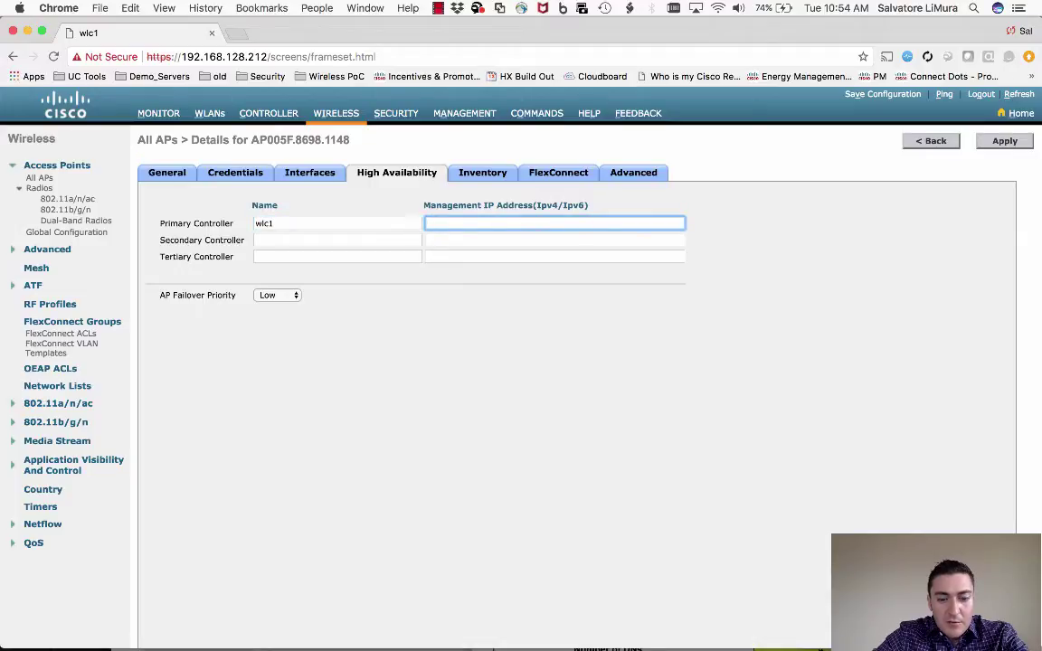
text(50.48.200.100)
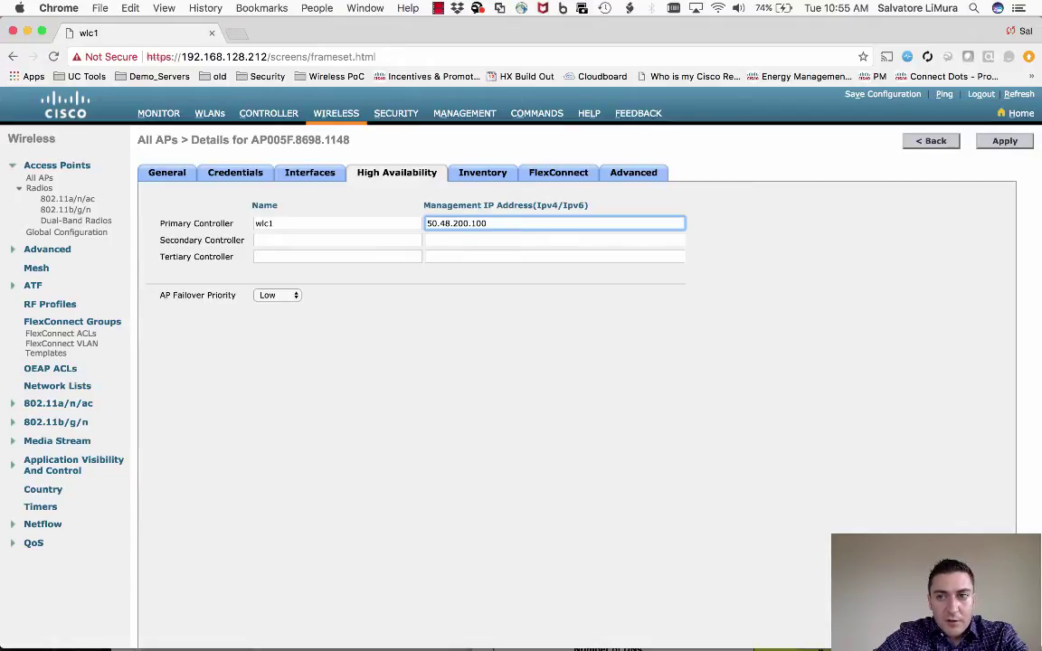
key(Return)
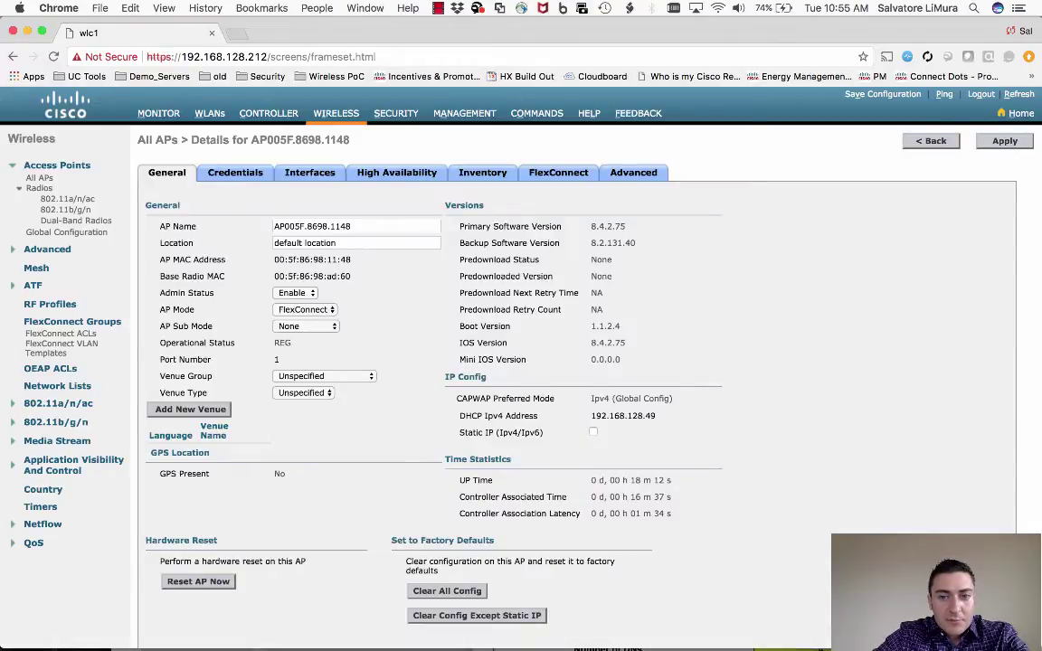
Enable OfficeExtend AP under FlexConnect, accepting encryption and disabled rogue detection
scroll(579, 380, down, 1)
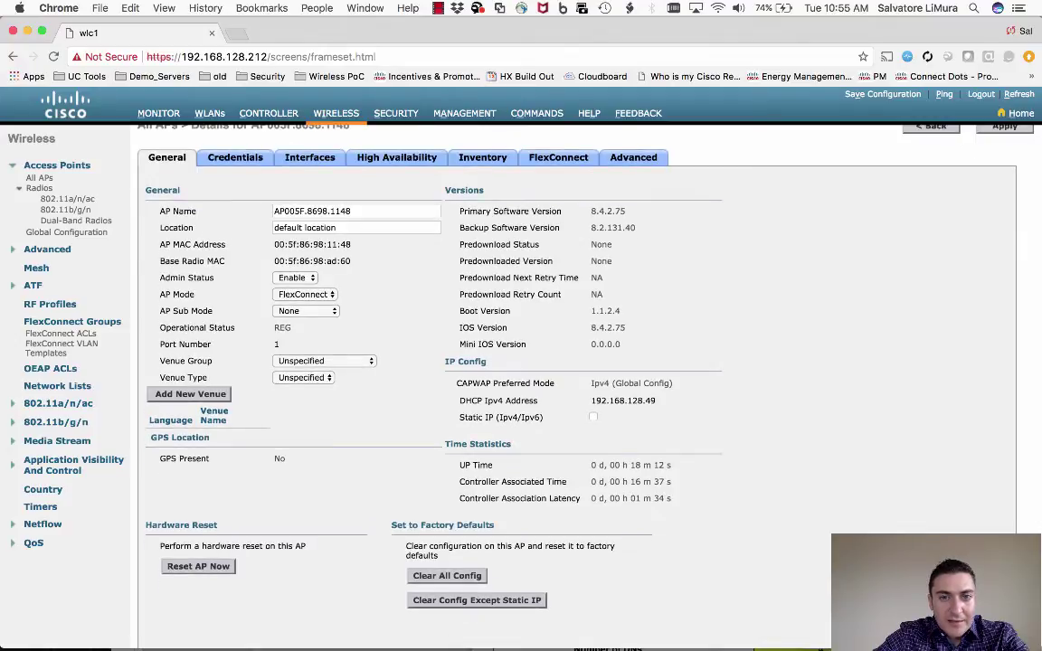
click(558, 157)
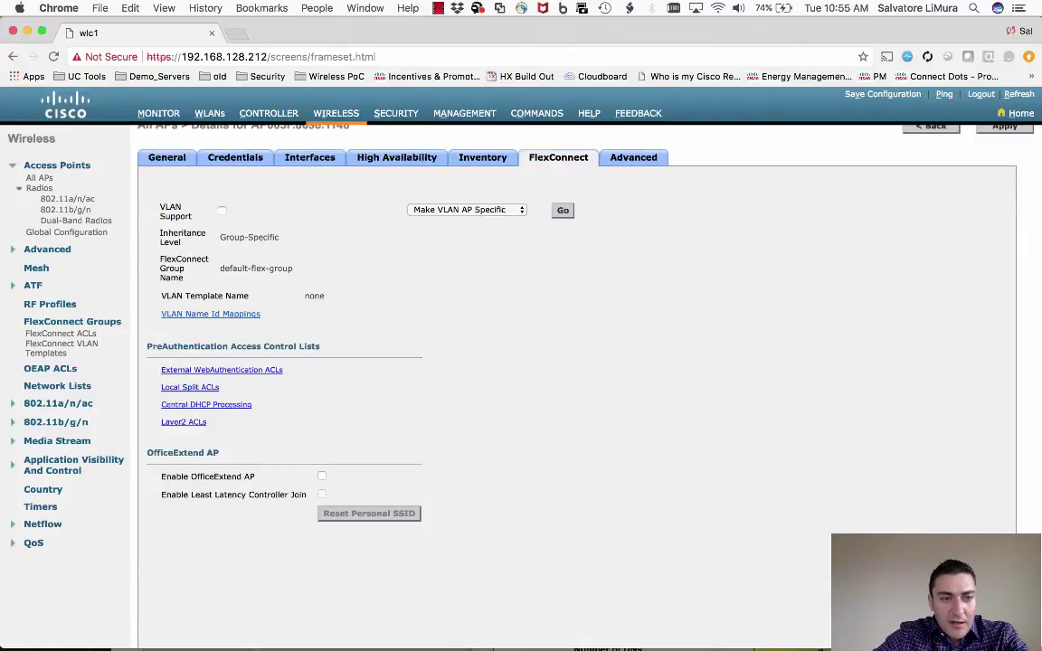
scroll(579, 380, down, 1)
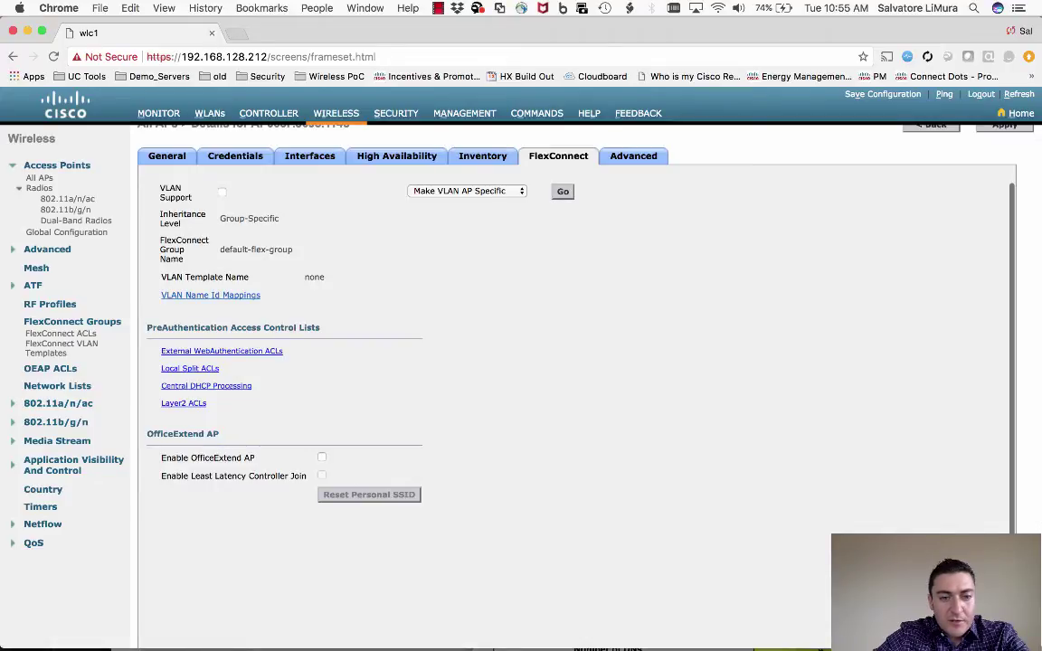
click(321, 456)
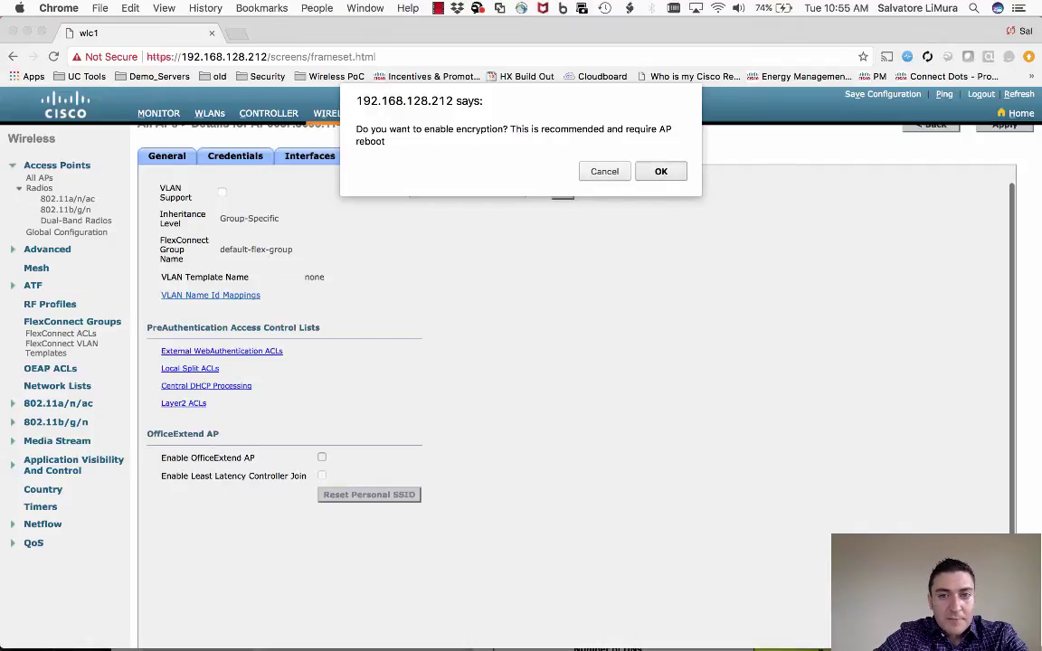
key(Return)
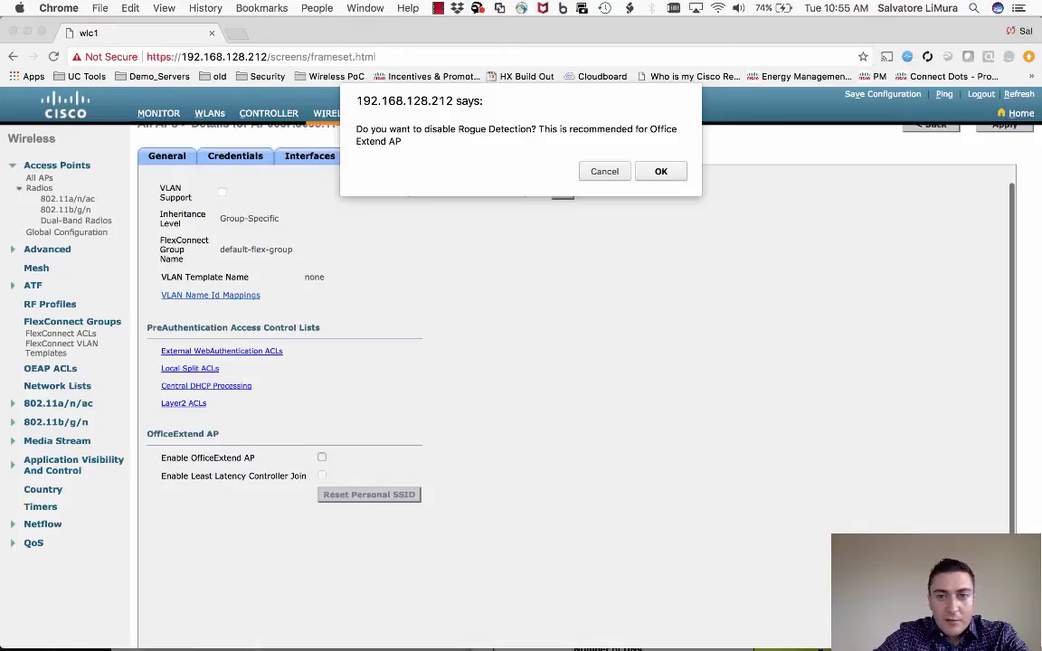
key(Return)
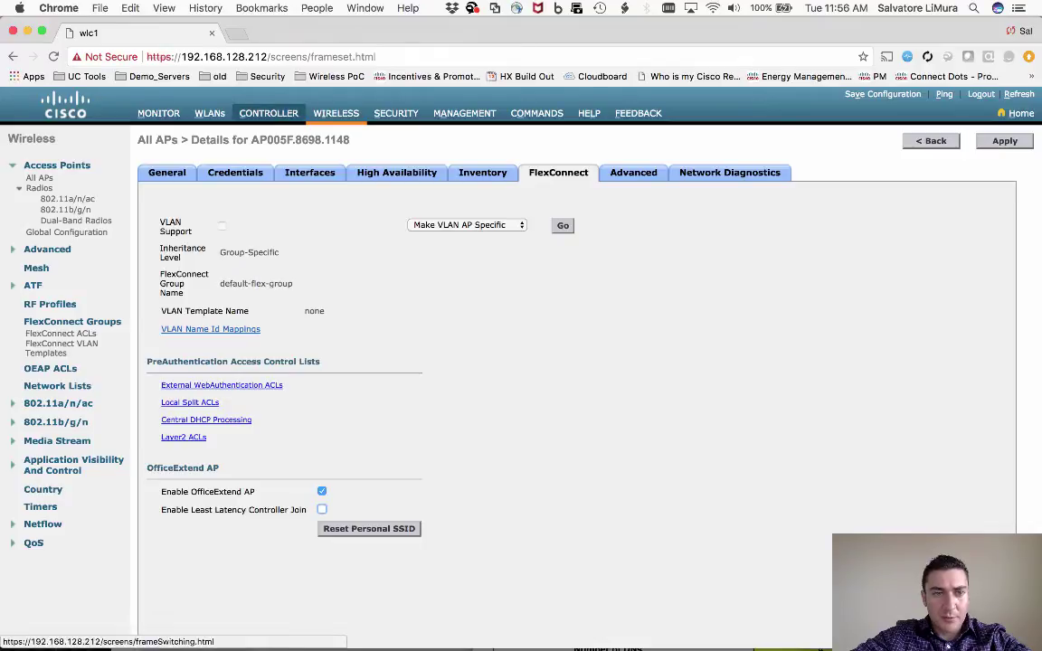
click(269, 113)
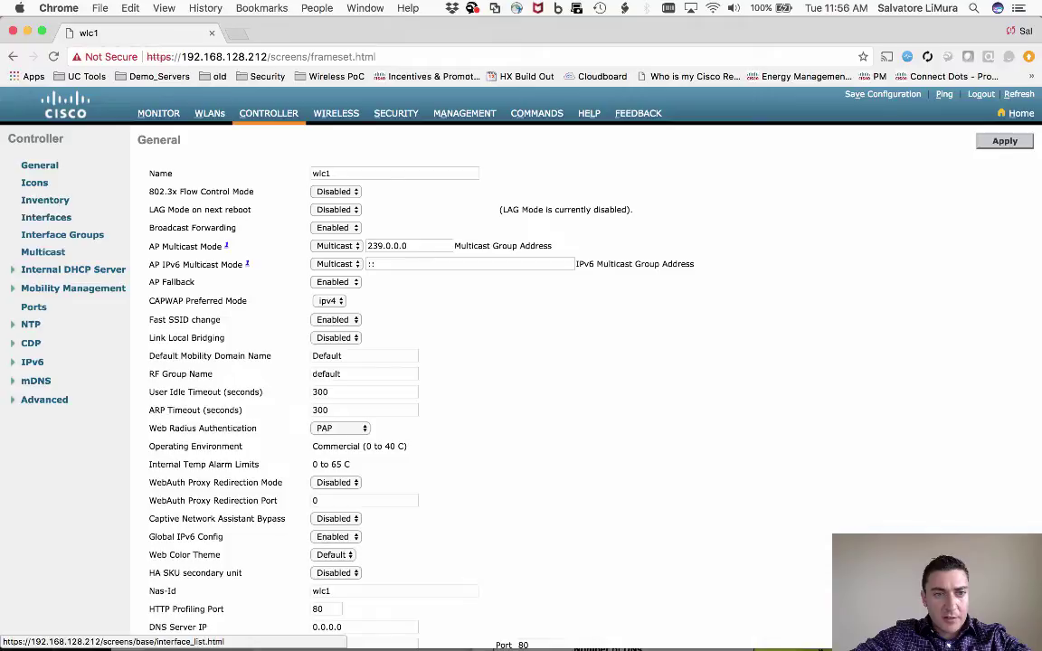
Enable NAT address 50.48.200.100 on the management interface and apply it
click(46, 217)
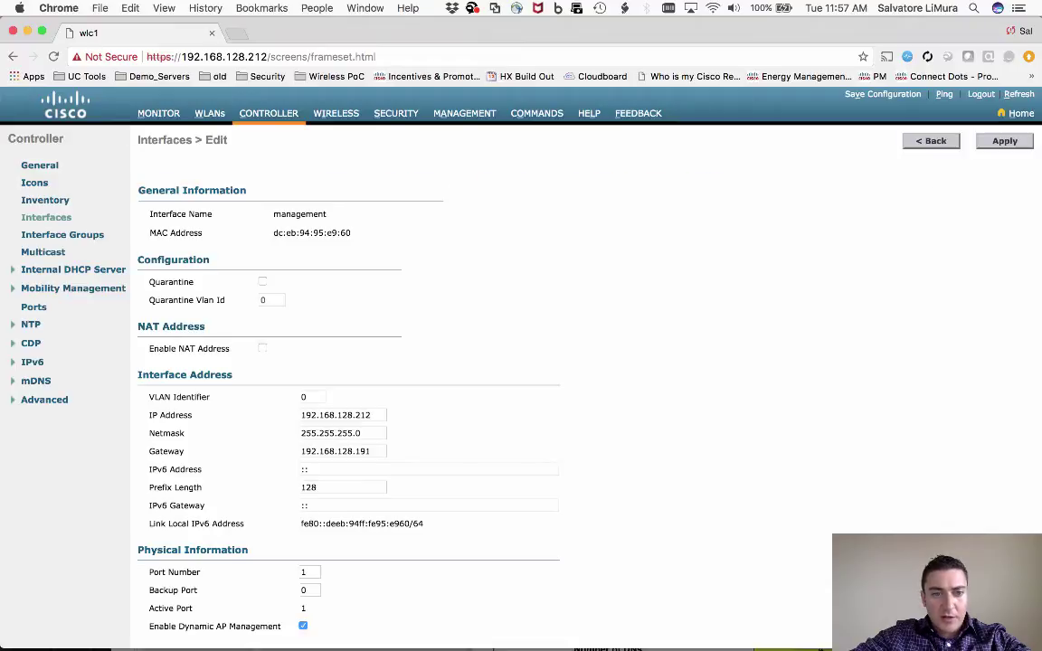
scroll(521, 362, down, 1)
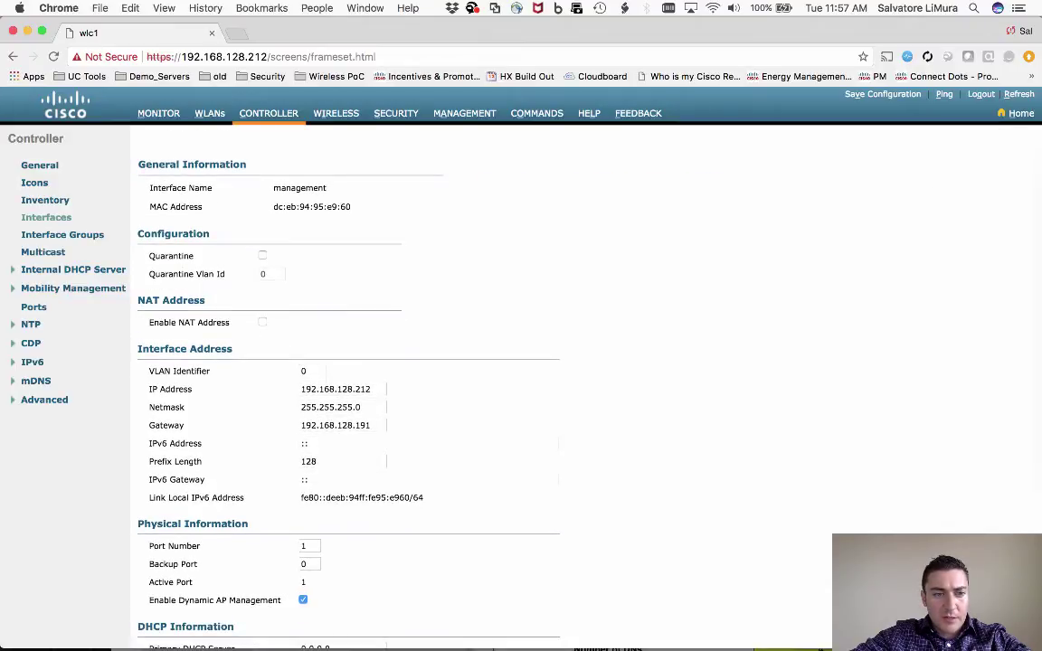
click(262, 322)
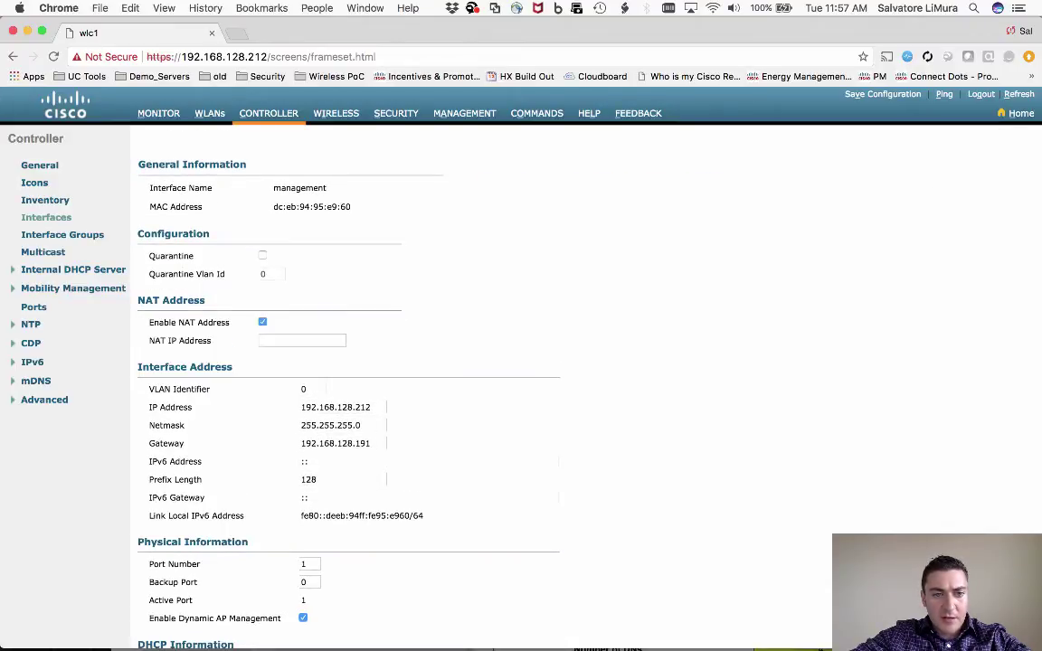
click(302, 340)
text(50.48.200.100)
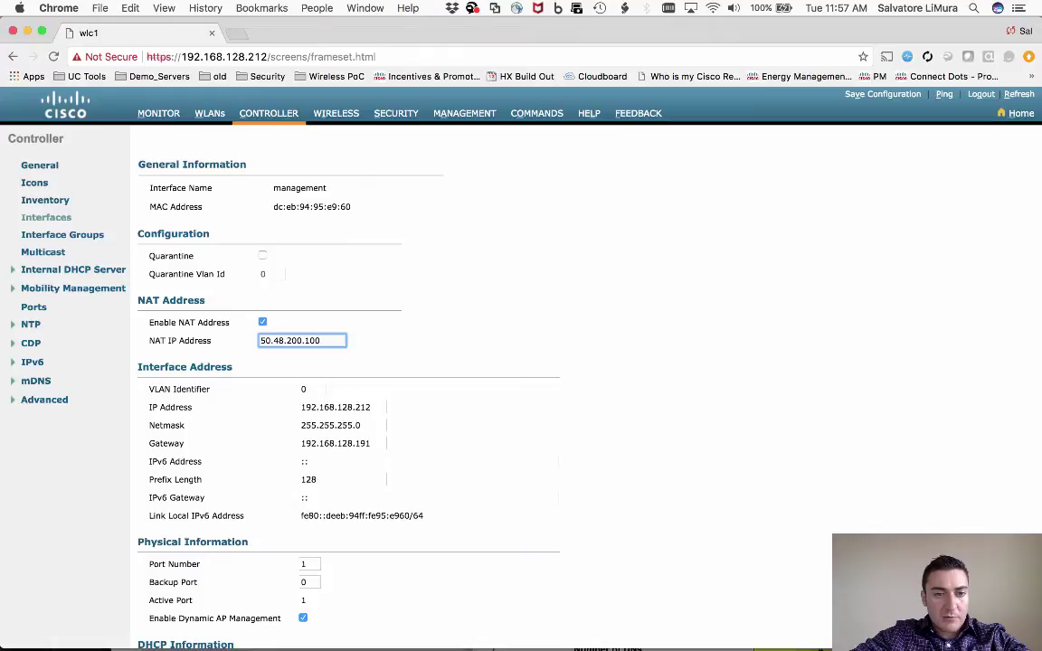
scroll(530, 349, up, 1)
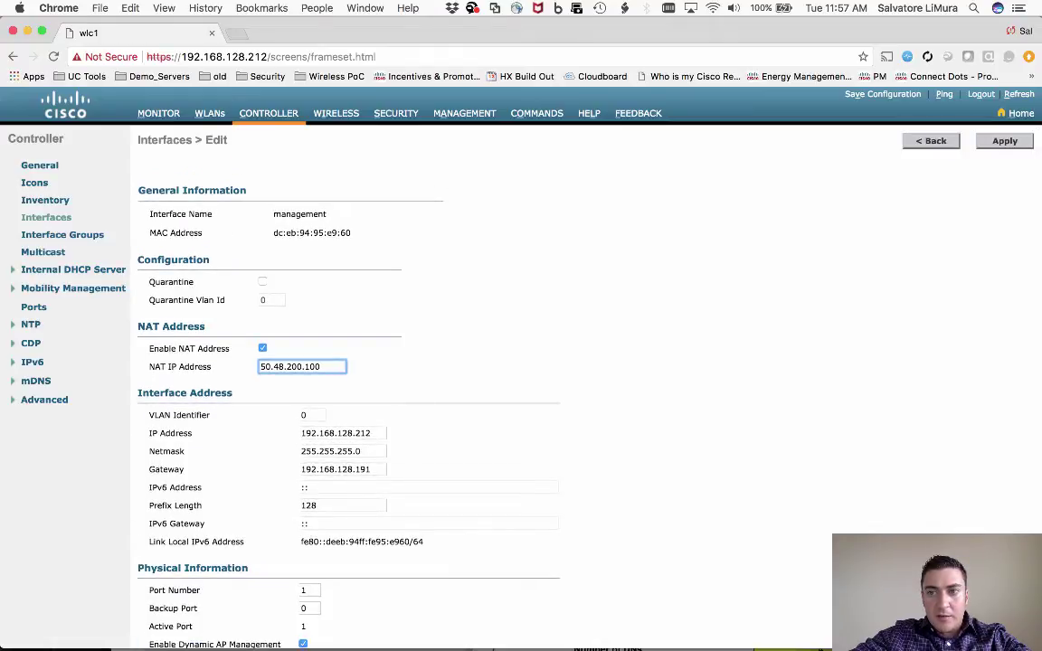
click(1004, 140)
key(Return)
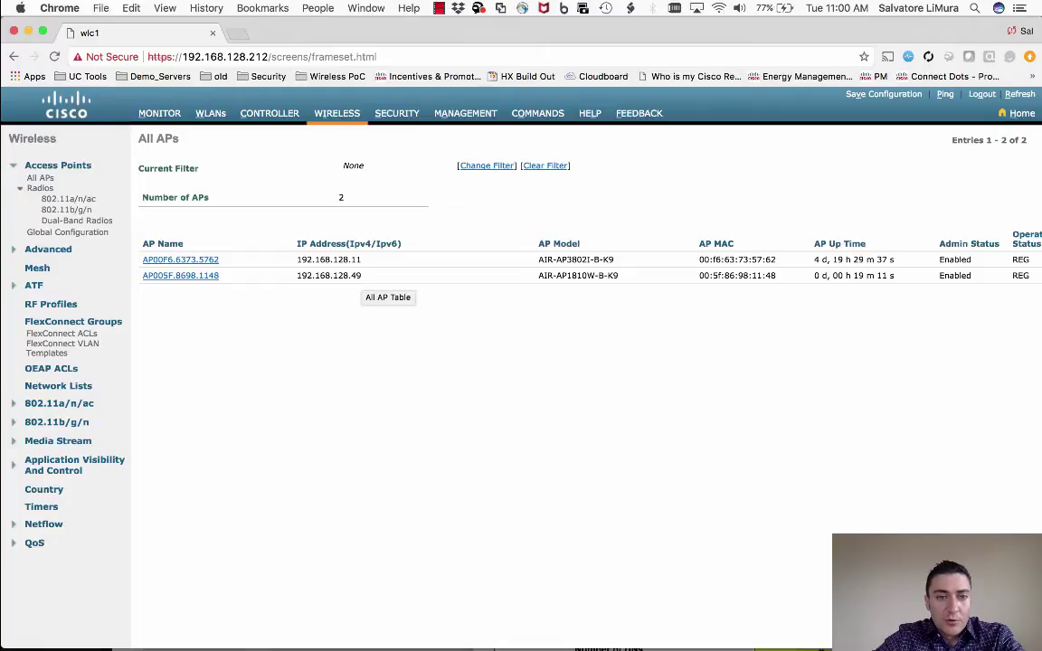
Copy the AP address 192.168.128.49 and load it in a new browser tab
drag(362, 275, 297, 275)
key(super+c)
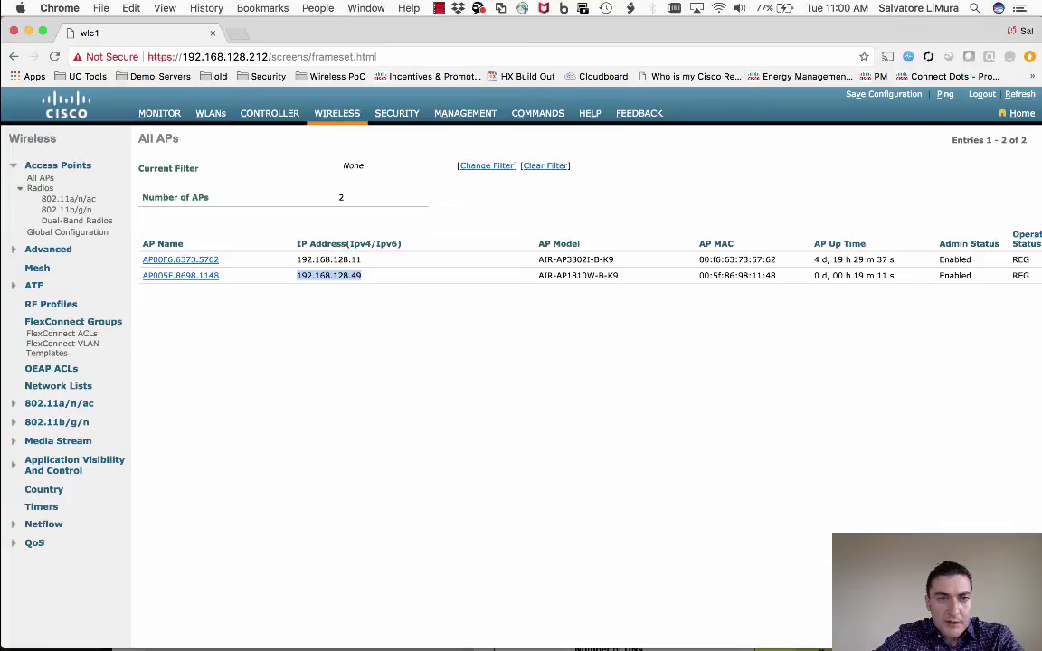
key(super+t)
key(super+v)
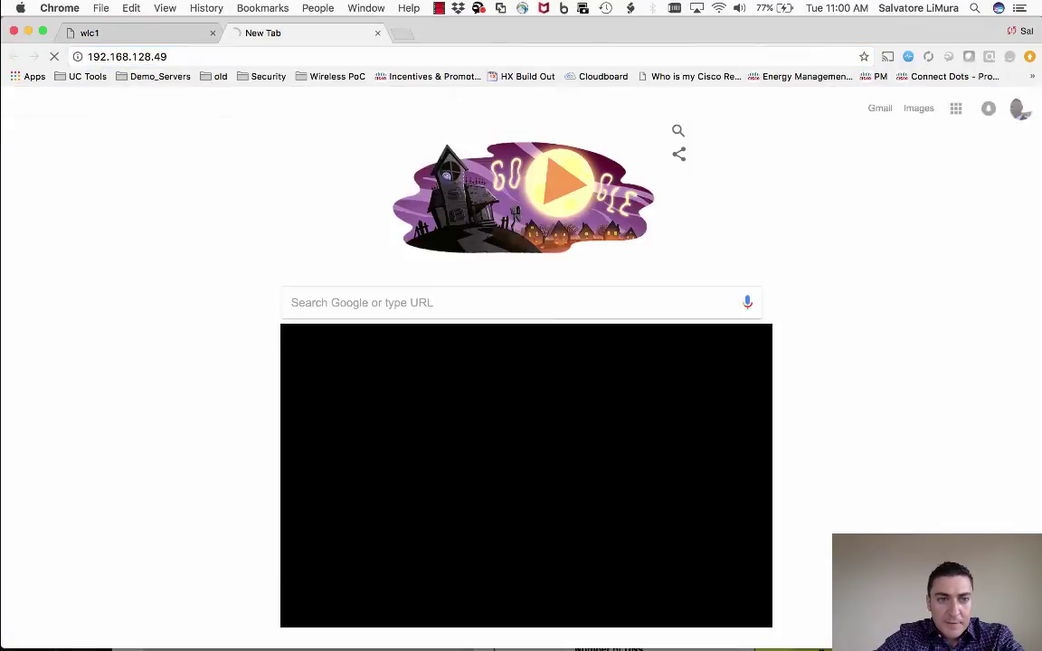
key(Return)
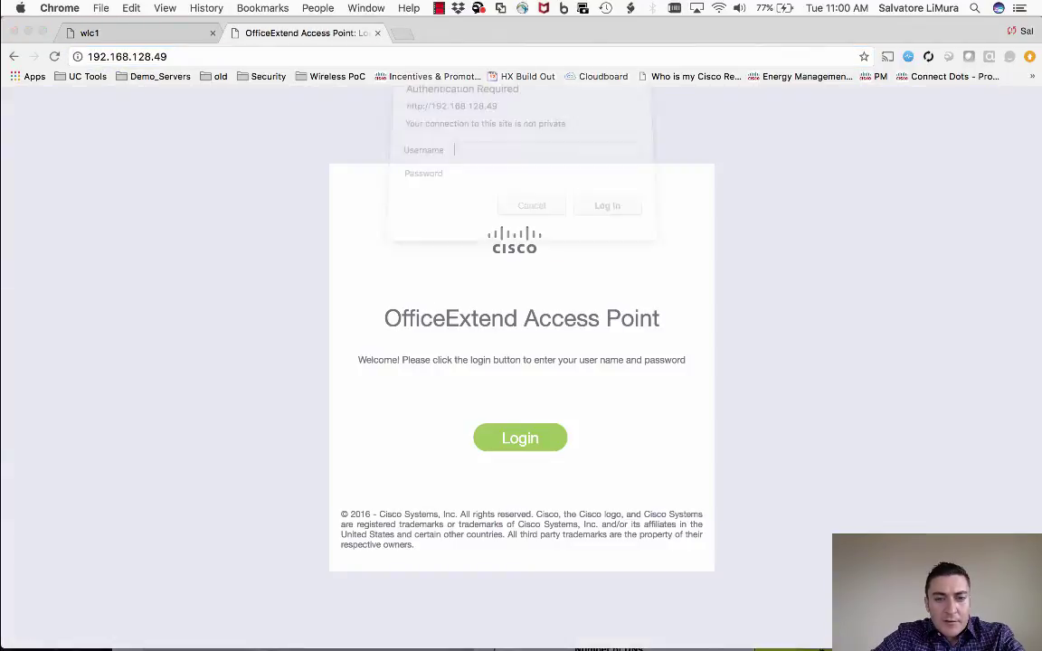
Log in to the AP as admin with its password, accept the warning, decline saving the password
text(admin)
key(Tab)
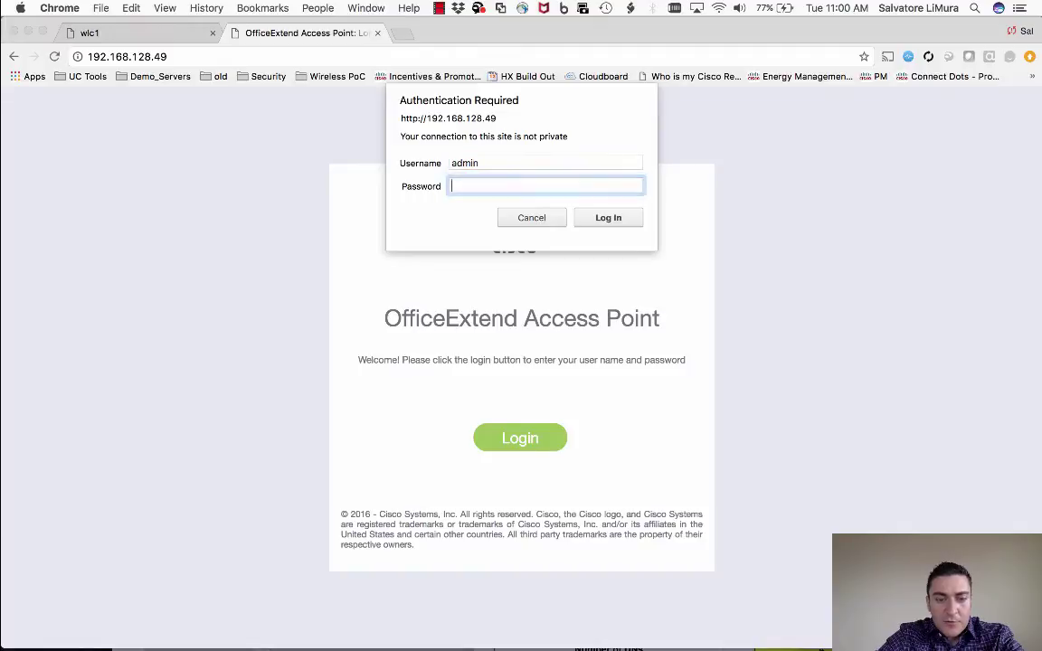
text(*****)
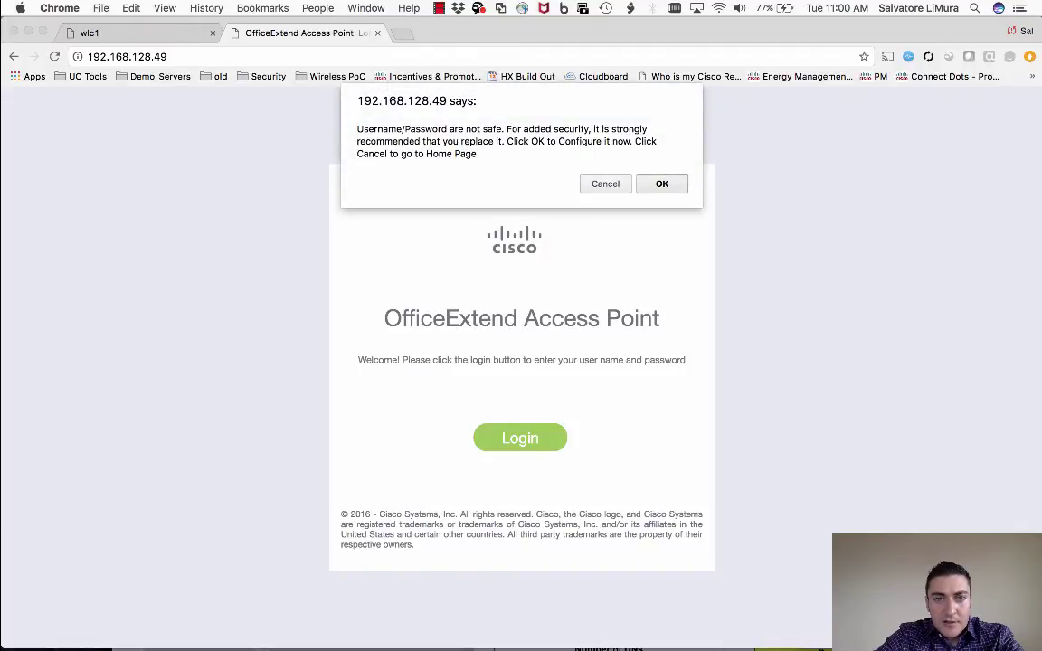
key(Return)
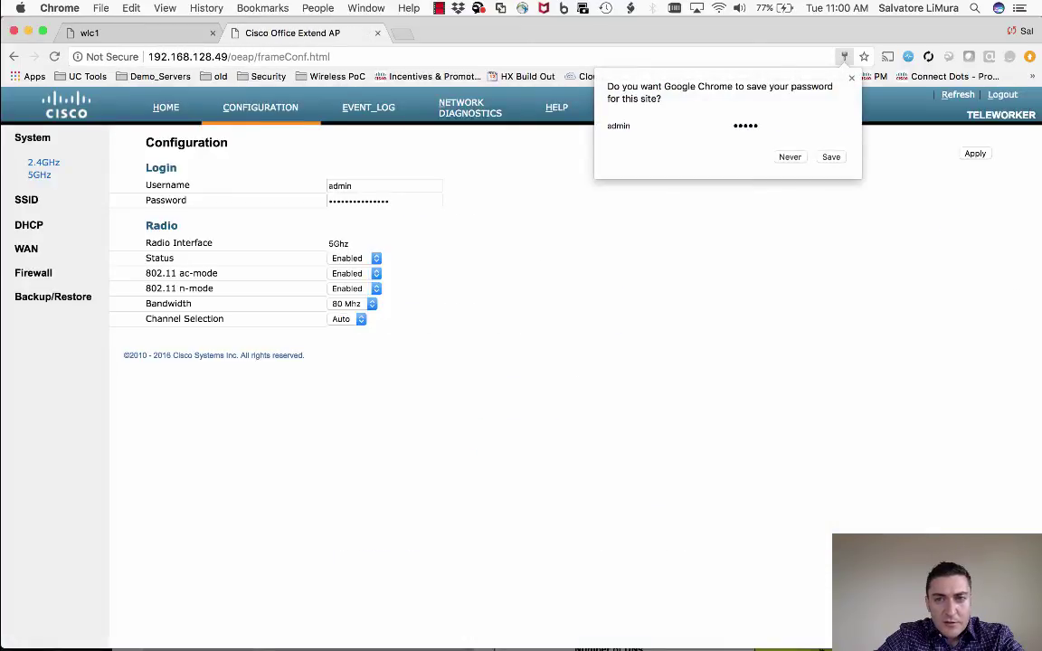
key(Escape)
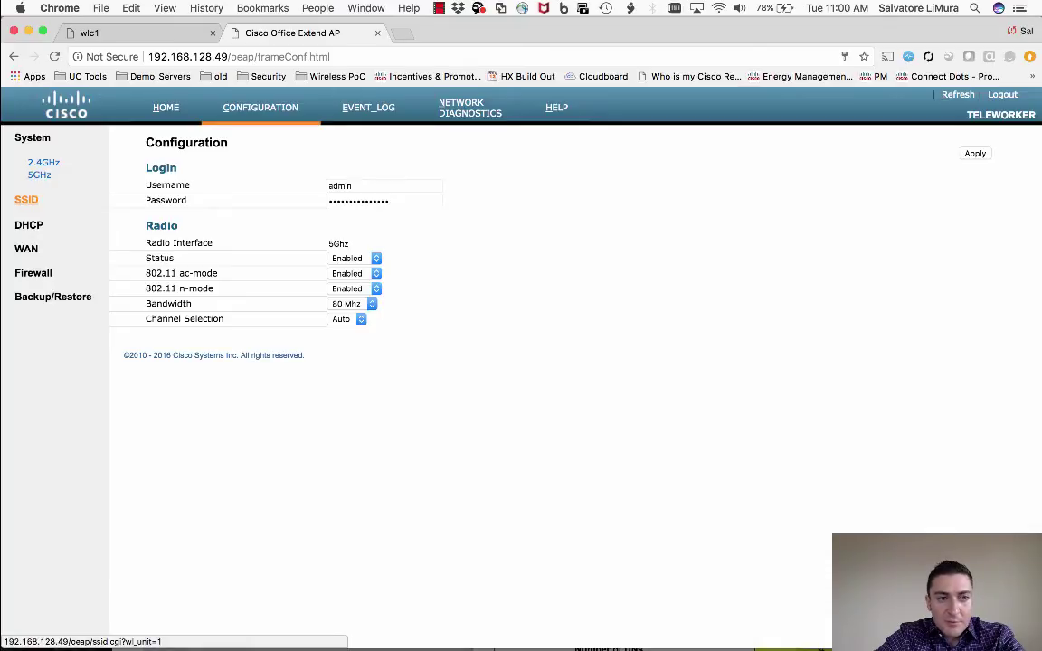
Review the AP's SSID, DHCP, WAN, firewall, backup/restore and personal SSID pages
click(26, 199)
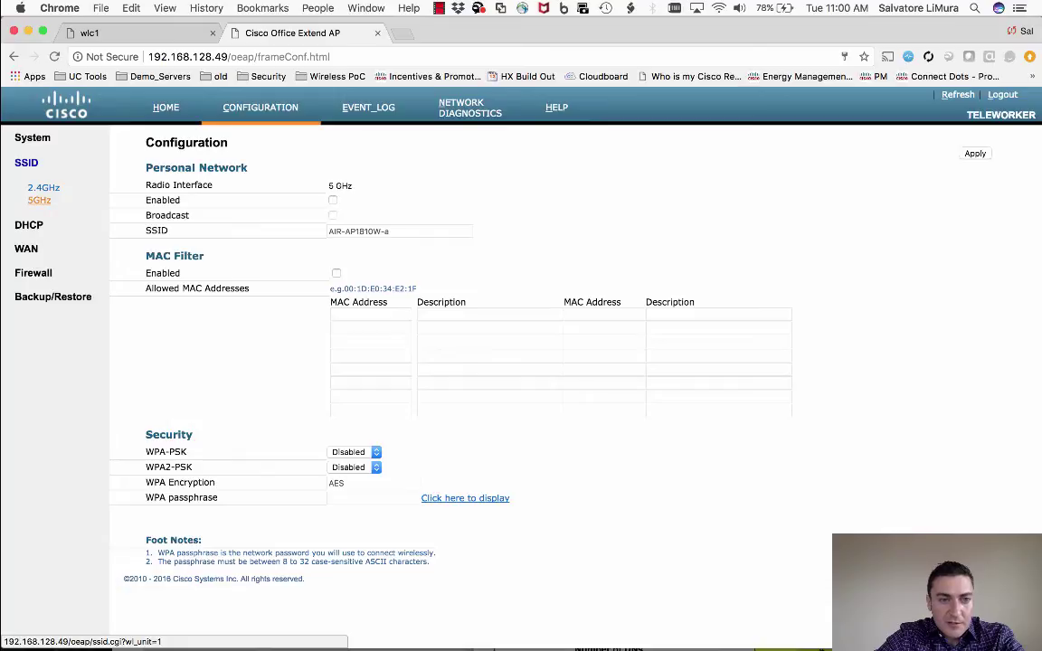
click(28, 225)
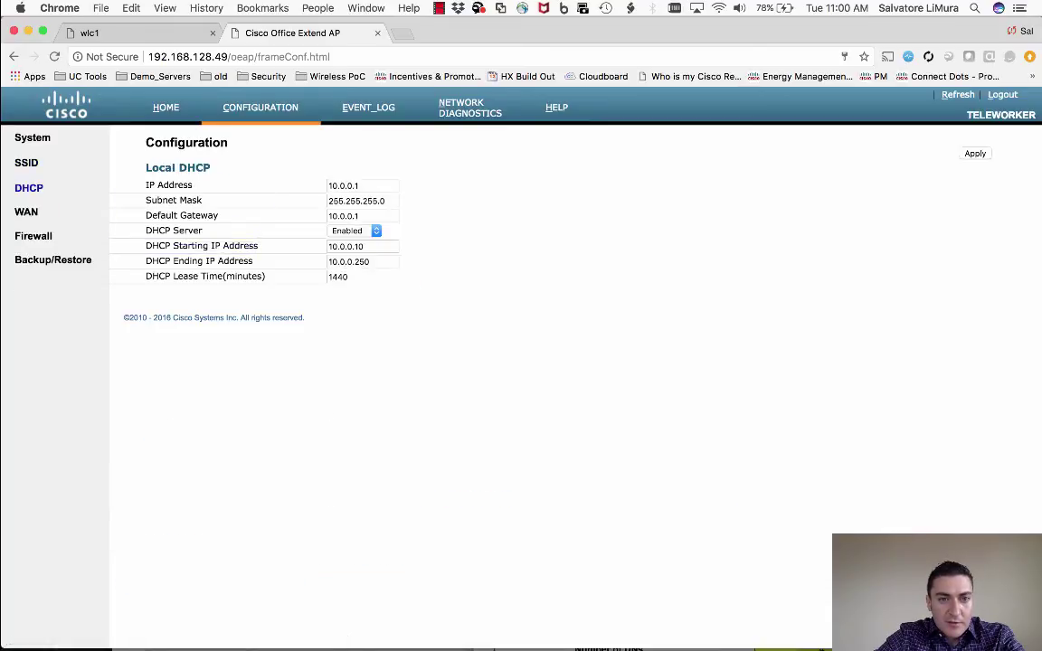
click(26, 212)
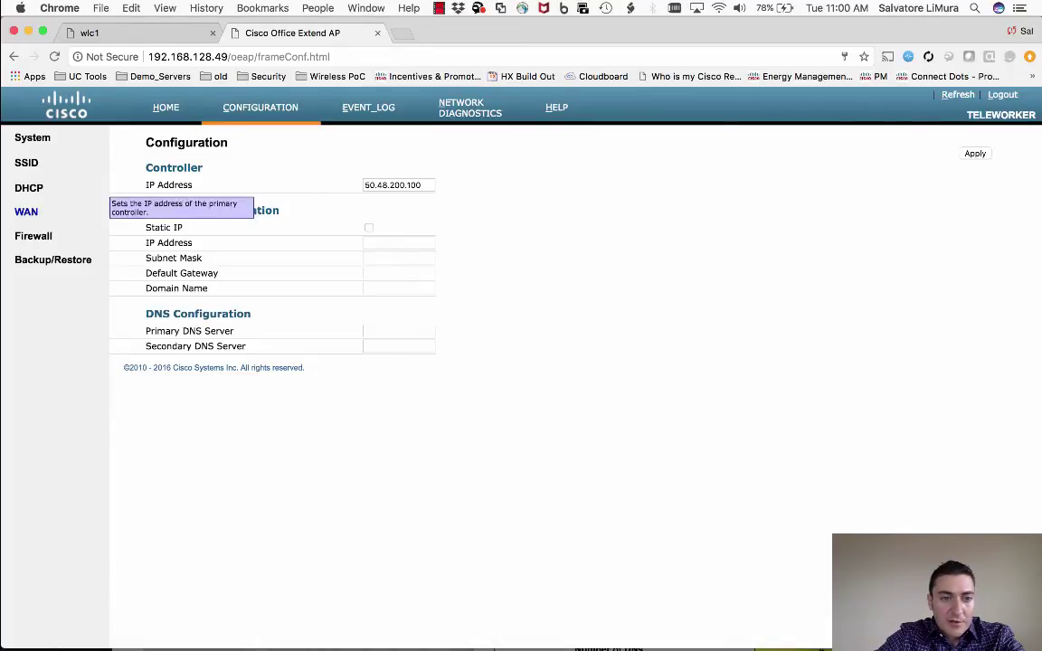
click(33, 236)
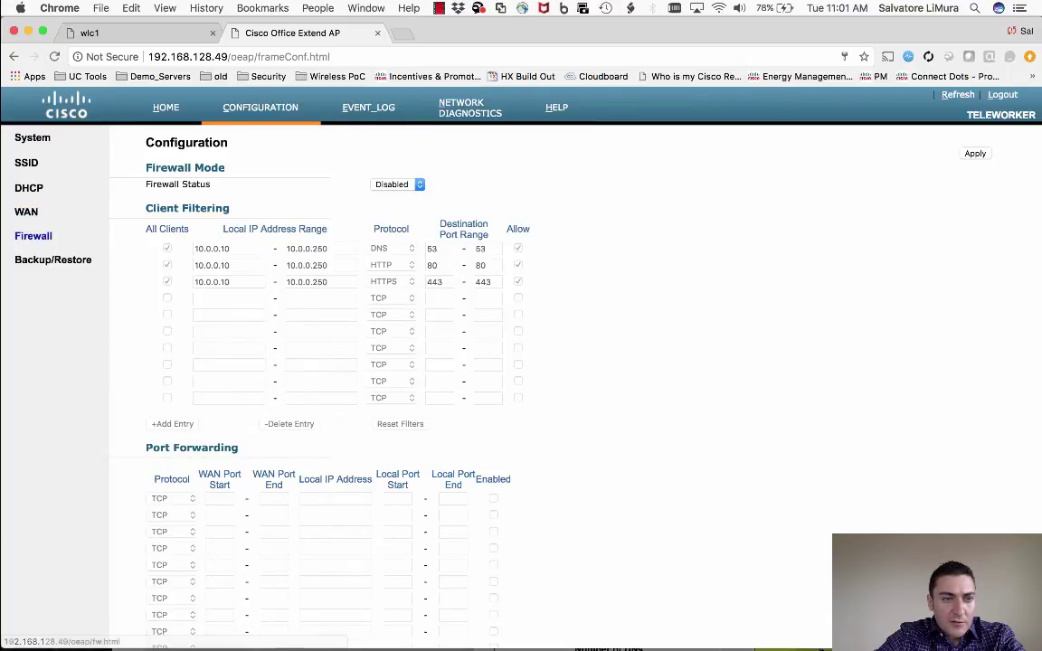
click(53, 259)
click(27, 163)
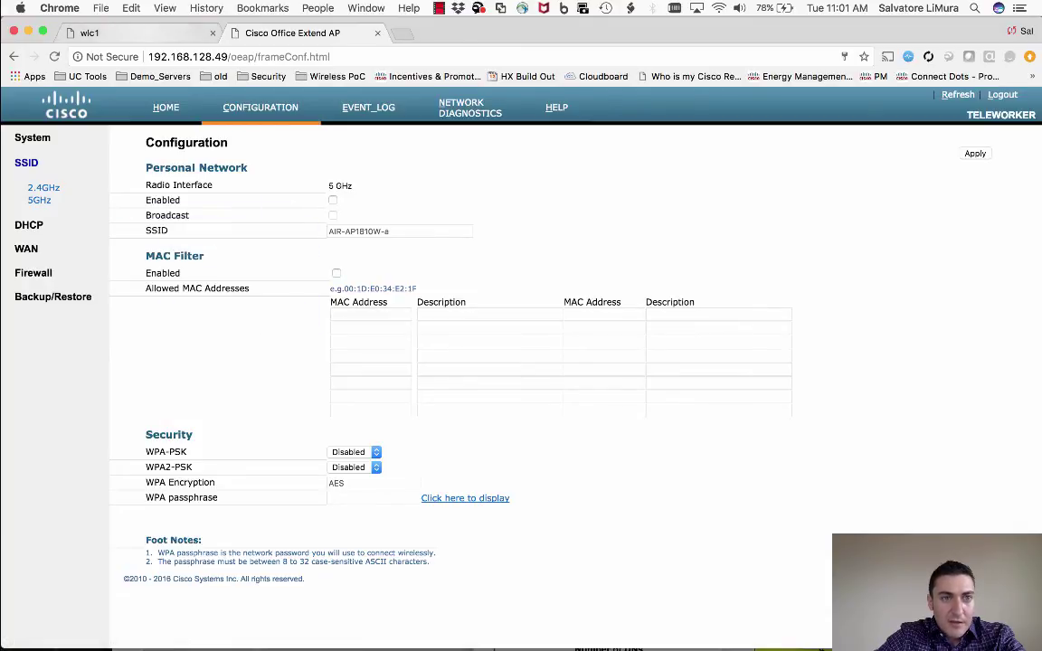
click(109, 33)
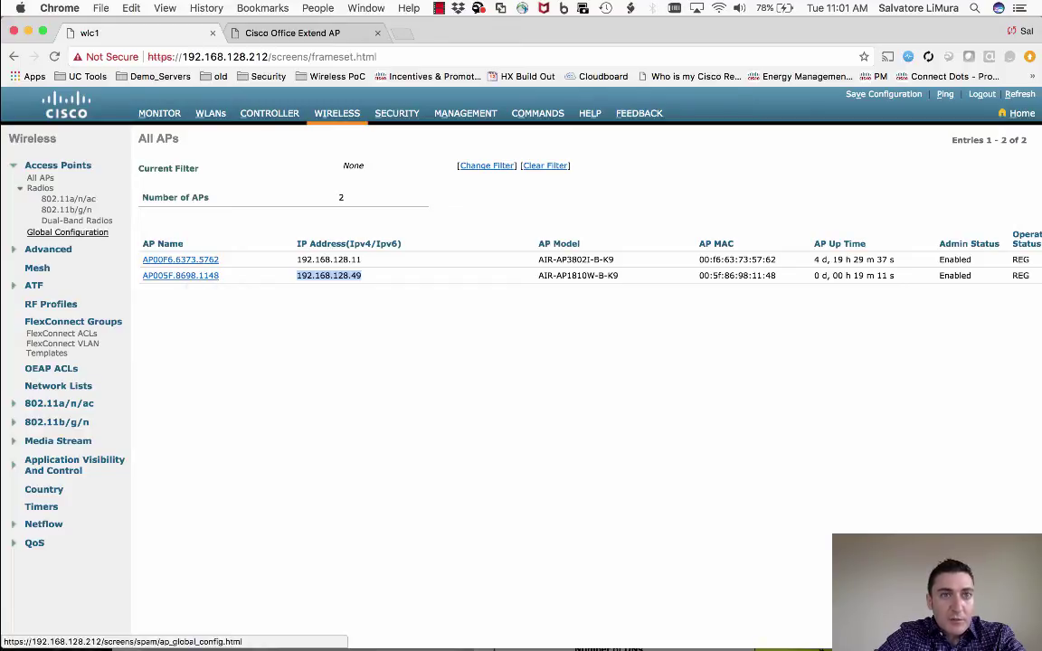
Inspect the Disable Local Access option under OEAP Config Parameters in Global Configuration
click(67, 232)
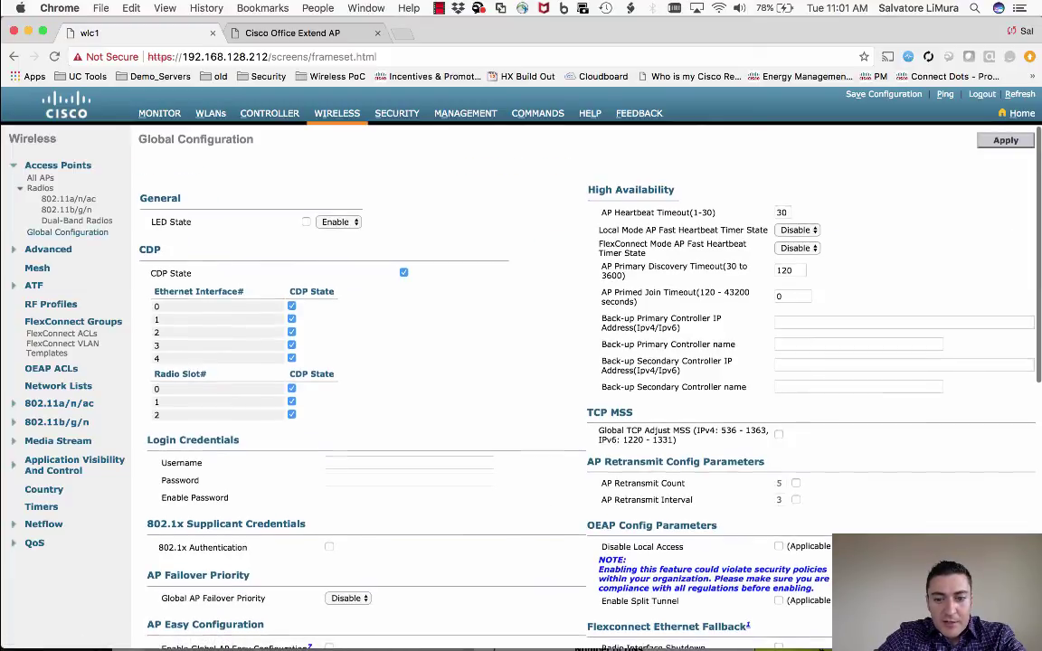
scroll(534, 362, down, 2)
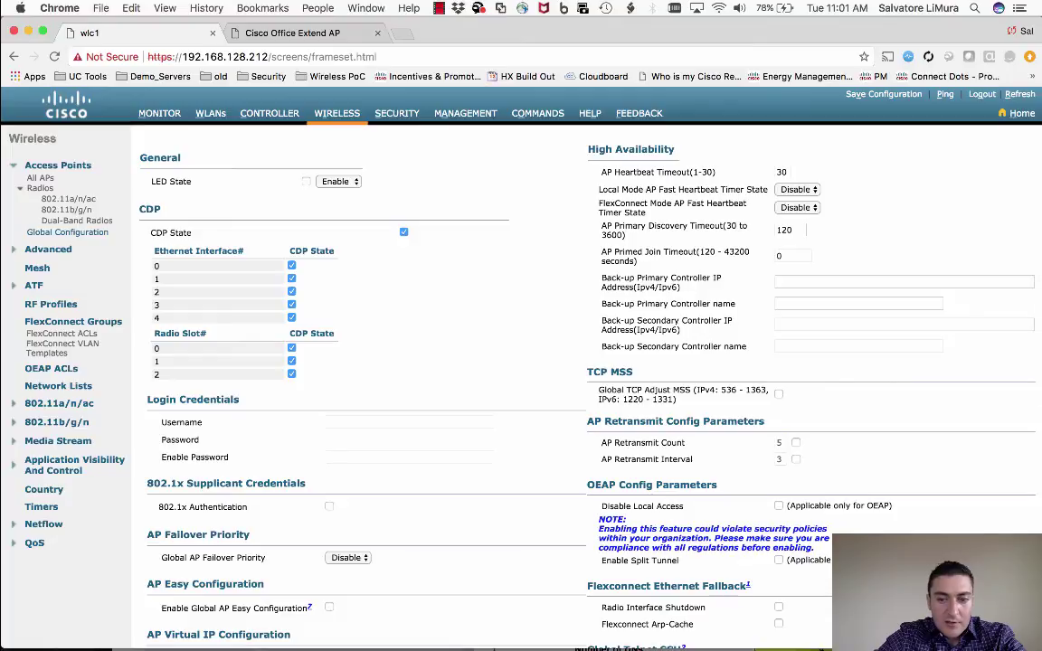
scroll(534, 361, down, 1)
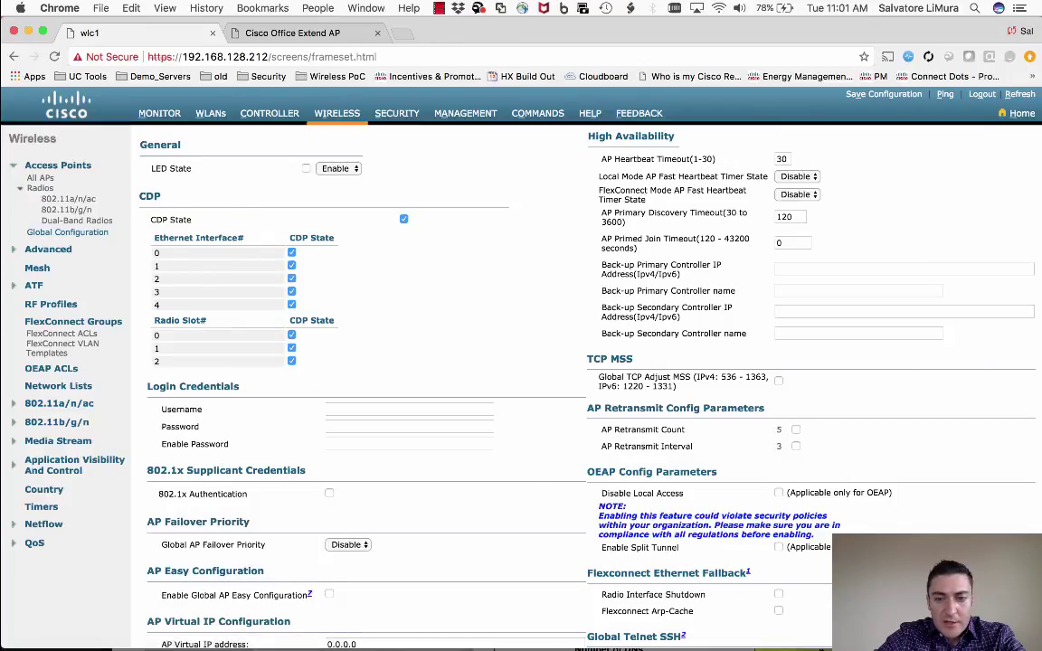
drag(601, 493, 683, 493)
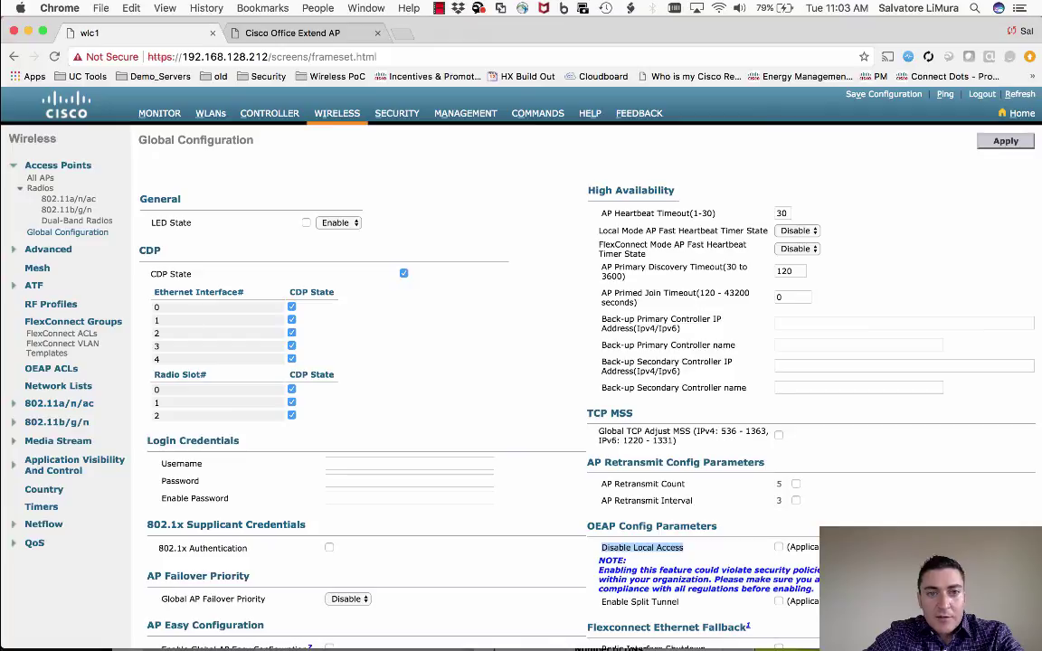
click(396, 113)
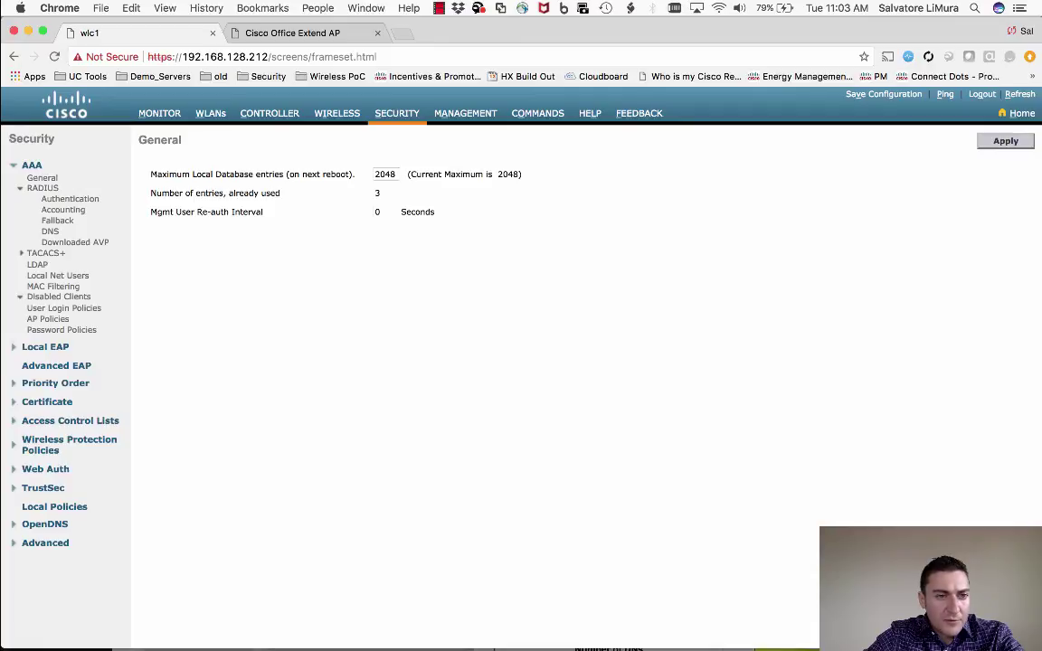
Check the AAA MAC Filtering list, then view the controller's Interfaces list
click(52, 285)
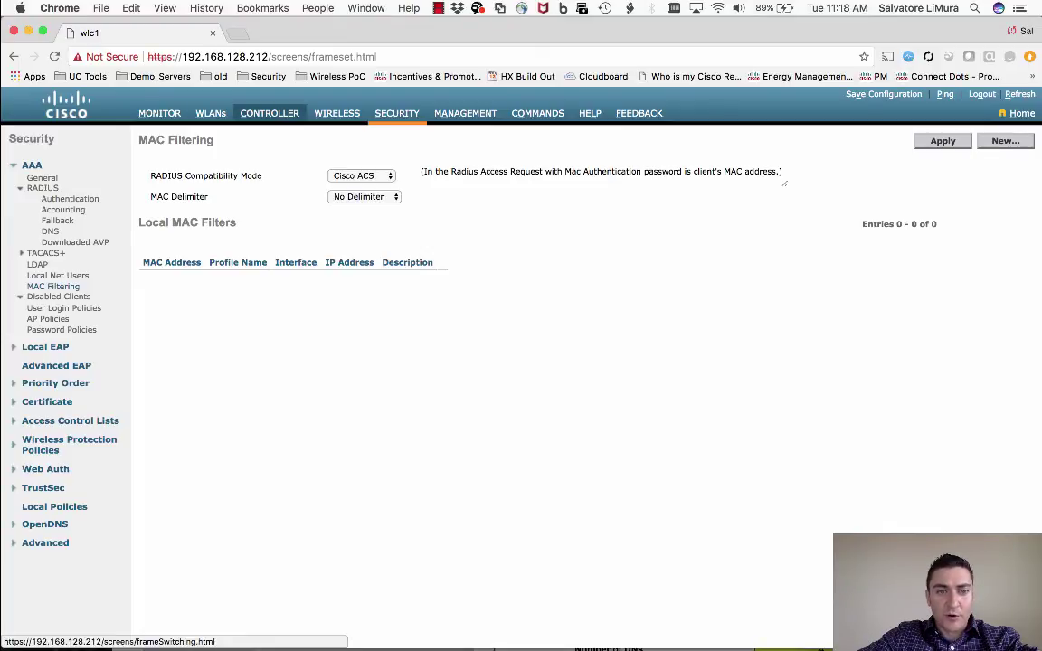
click(269, 113)
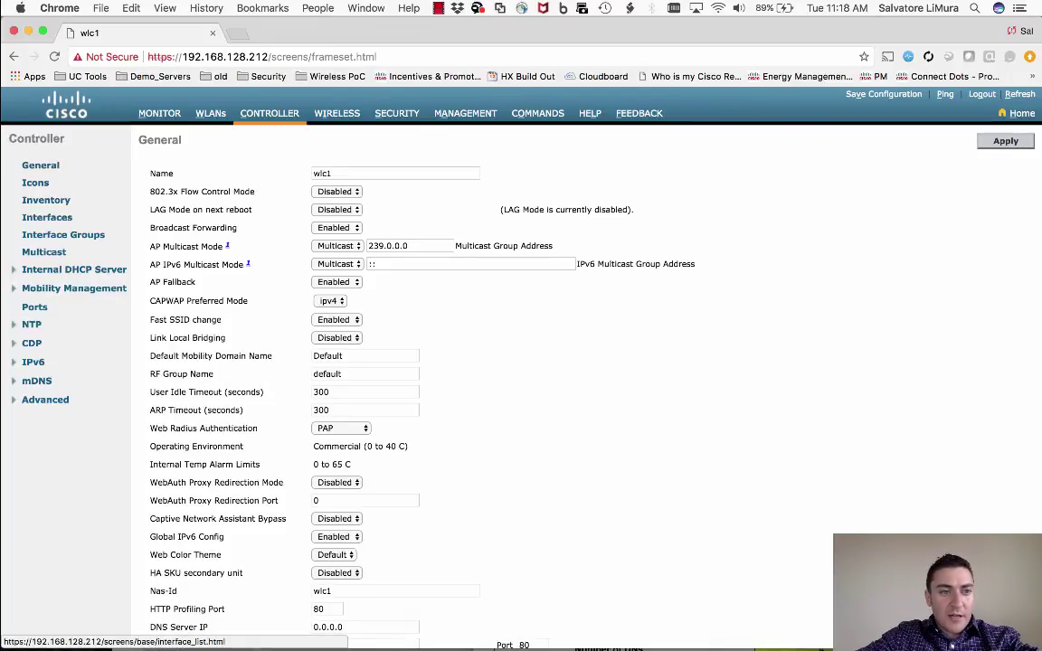
click(47, 217)
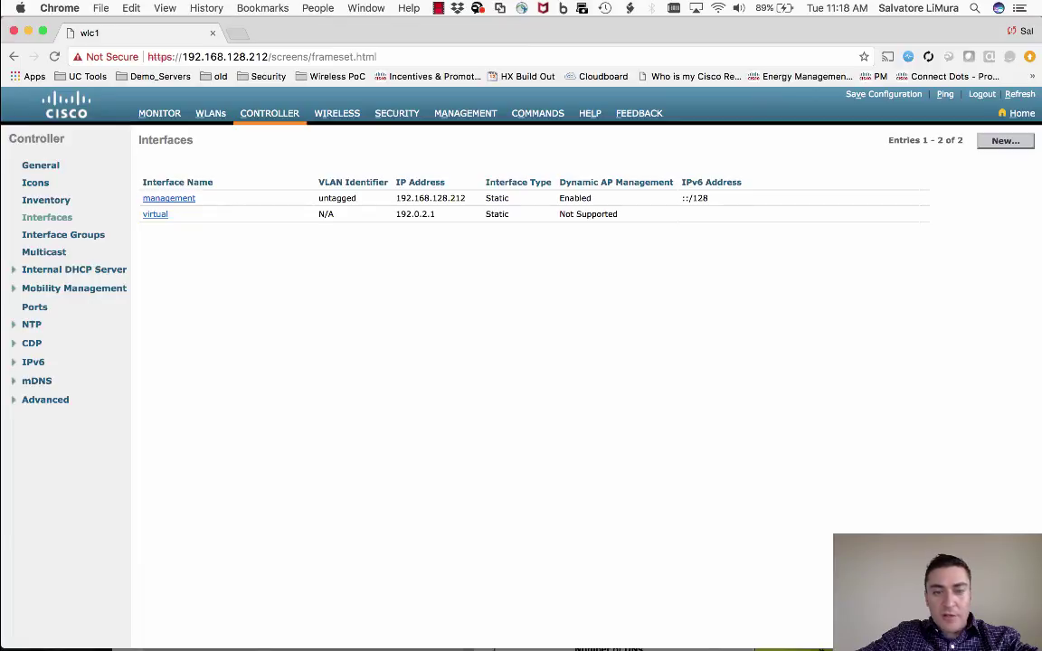
Create a new interface named localMode
click(1005, 140)
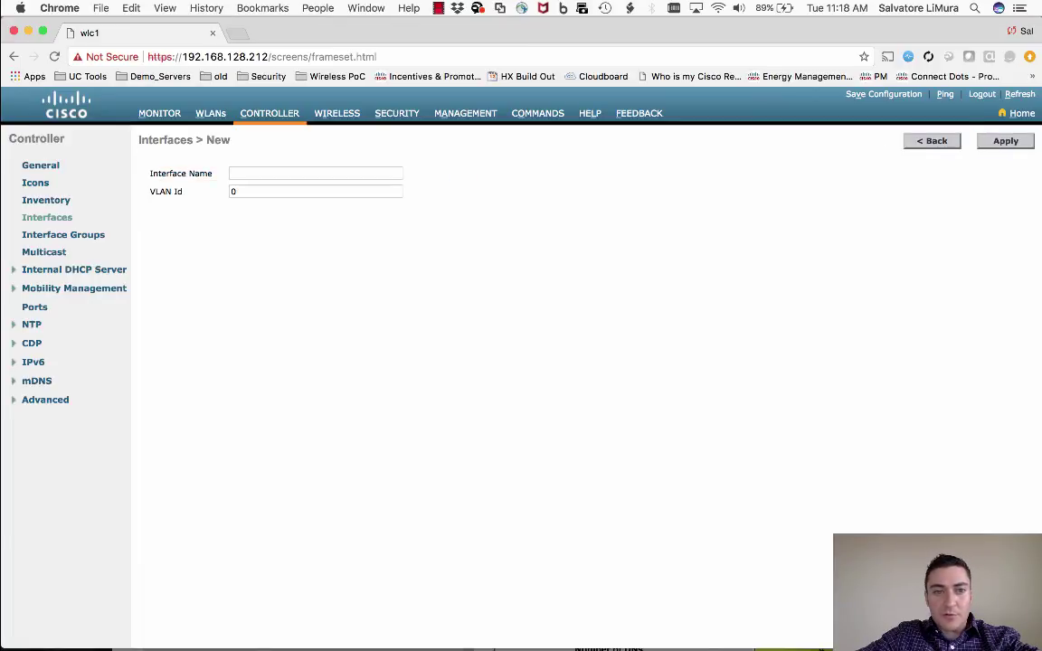
click(316, 172)
text(Lo)
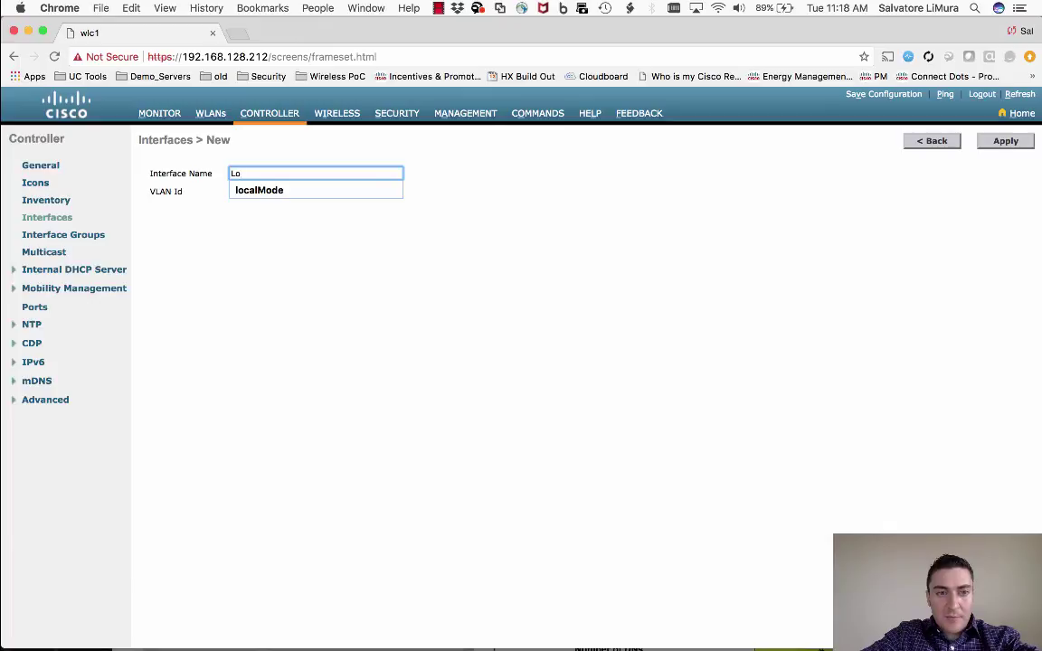
key(Down)
key(Tab)
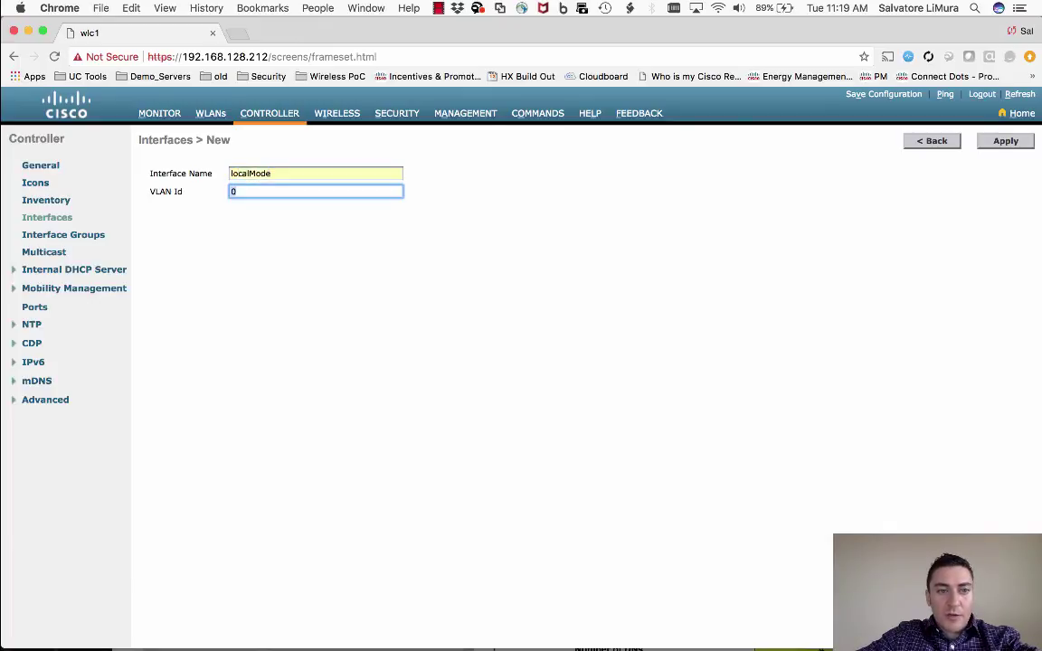
key(Return)
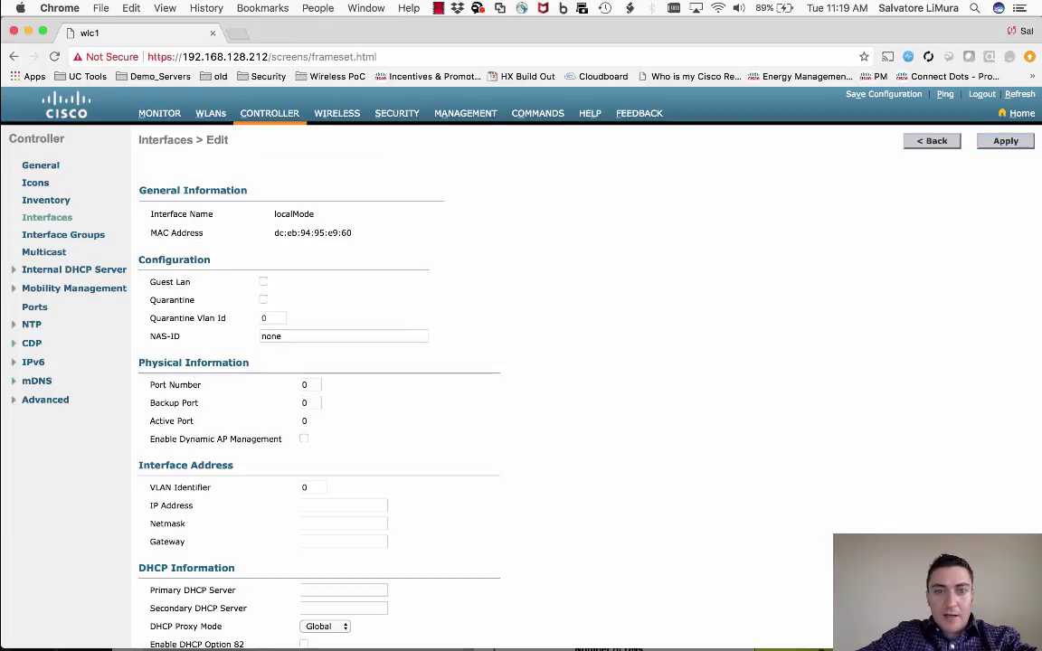
Set the localMode interface's port number to 2
scroll(530, 362, down, 2)
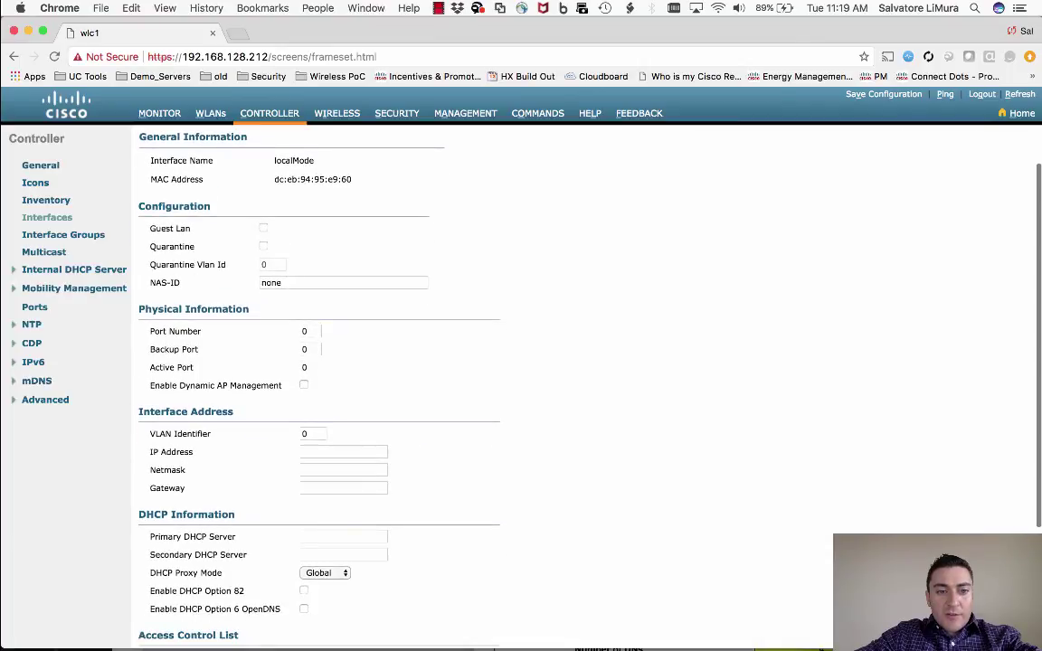
key(Tab)
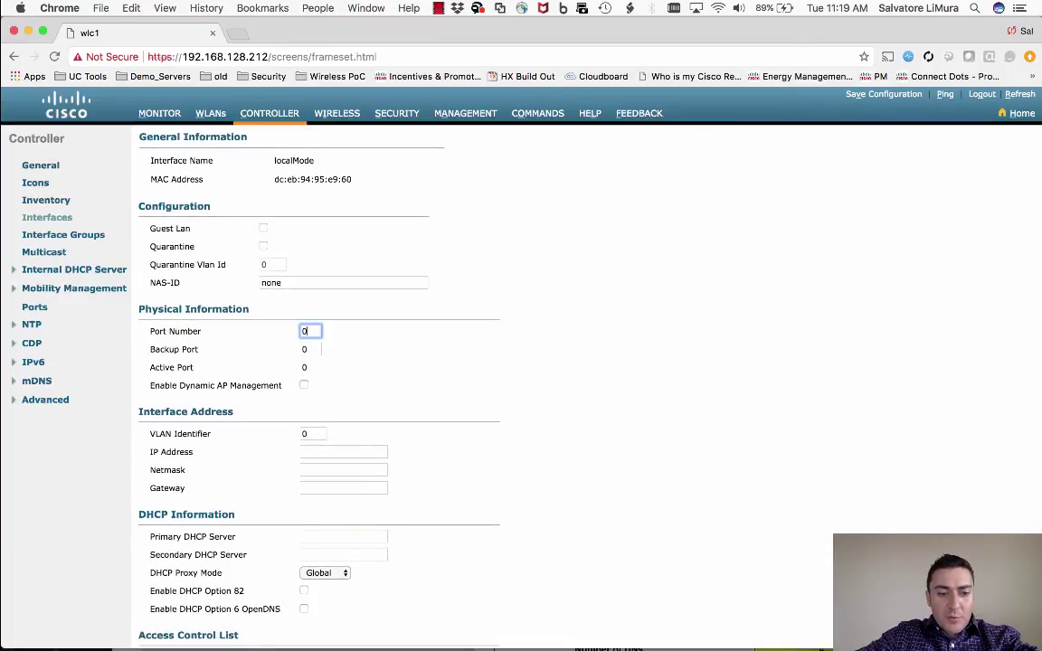
text(2)
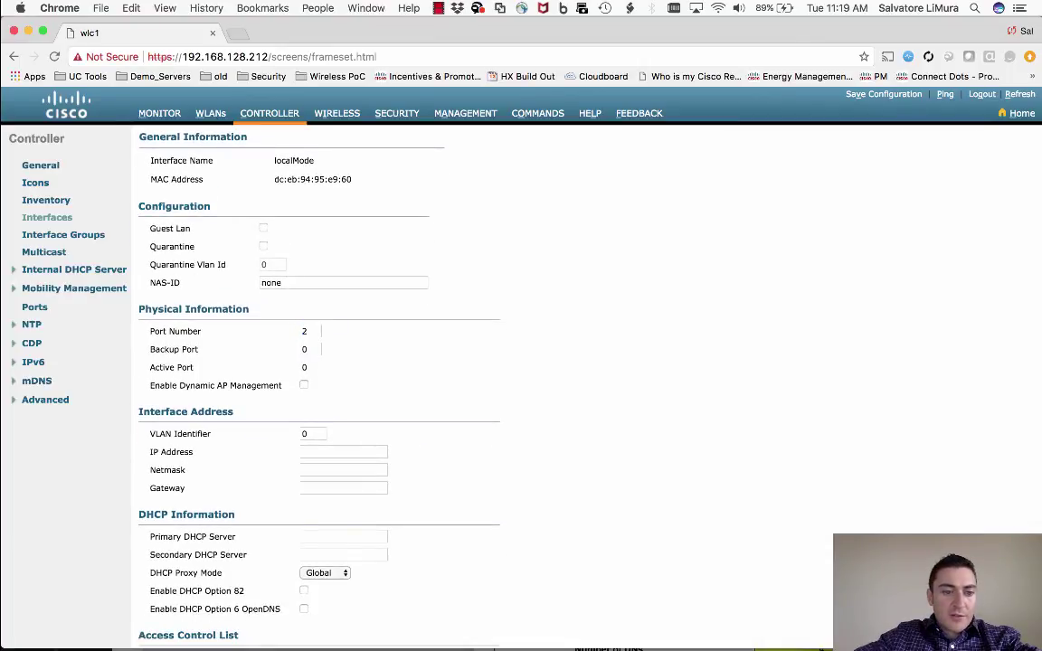
scroll(586, 379, down, 1)
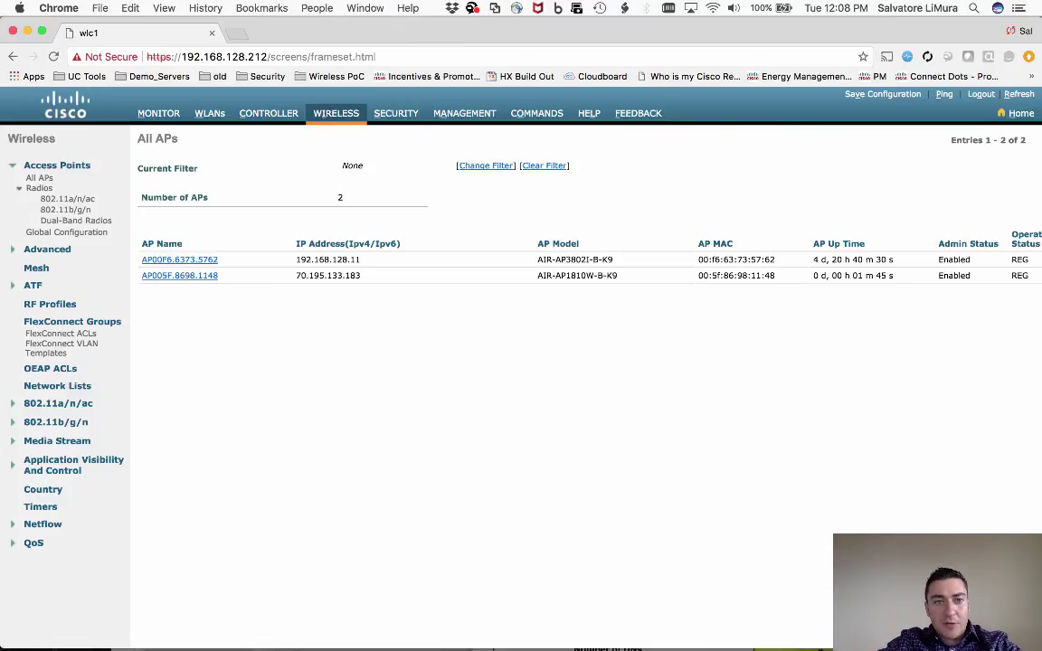
Refresh All APs and highlight the 1810W's public IP 70.195.133.183
key(super+r)
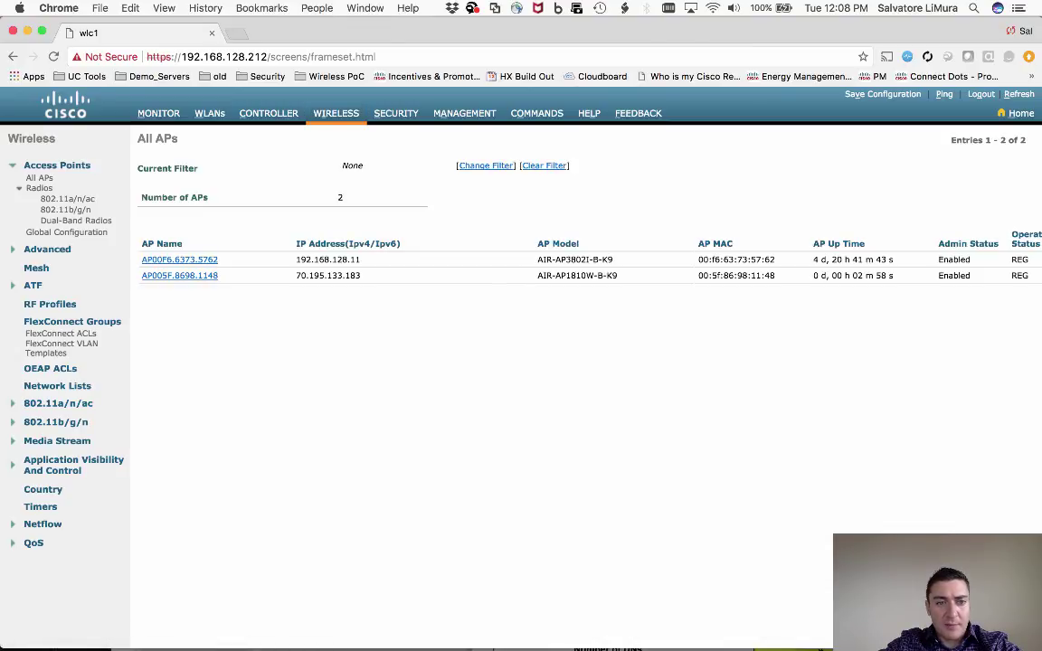
drag(296, 275, 360, 275)
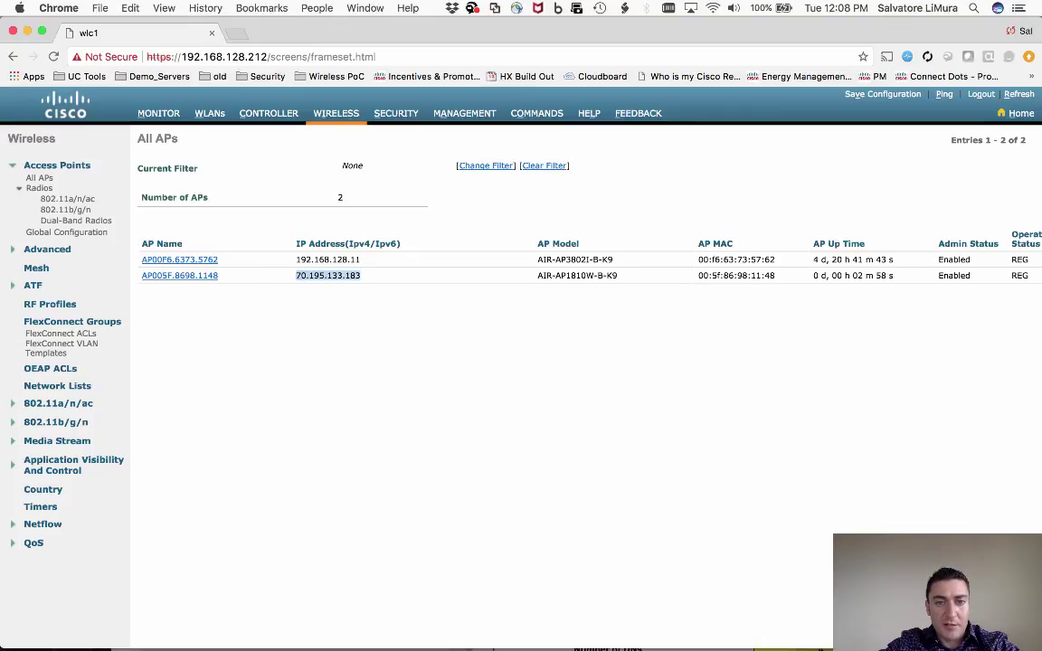
scroll(534, 353, right, 2)
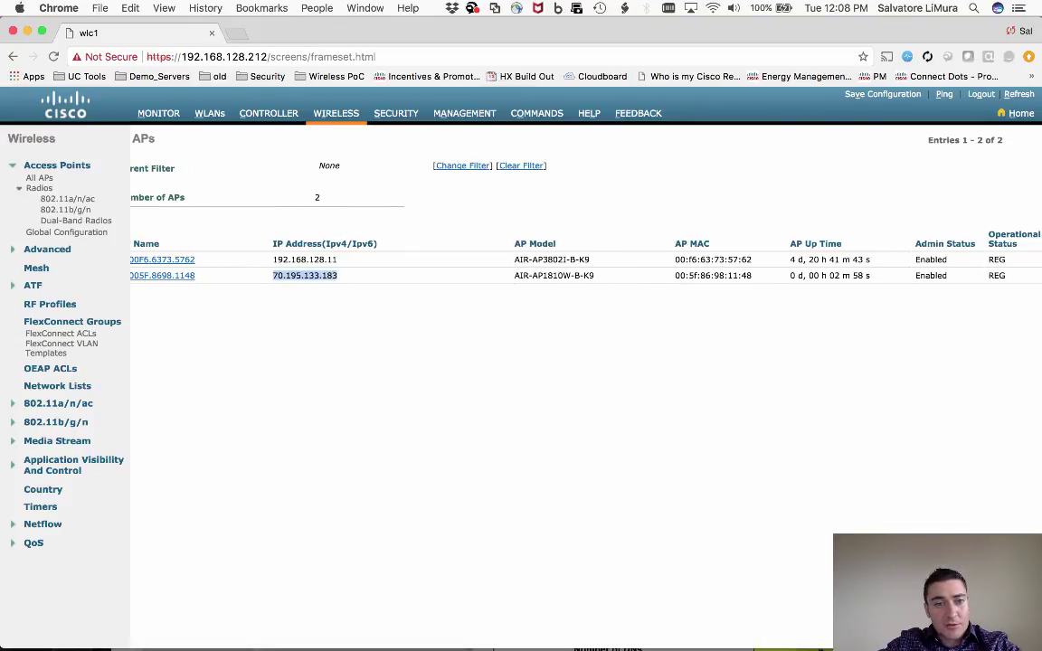
scroll(533, 353, left, 2)
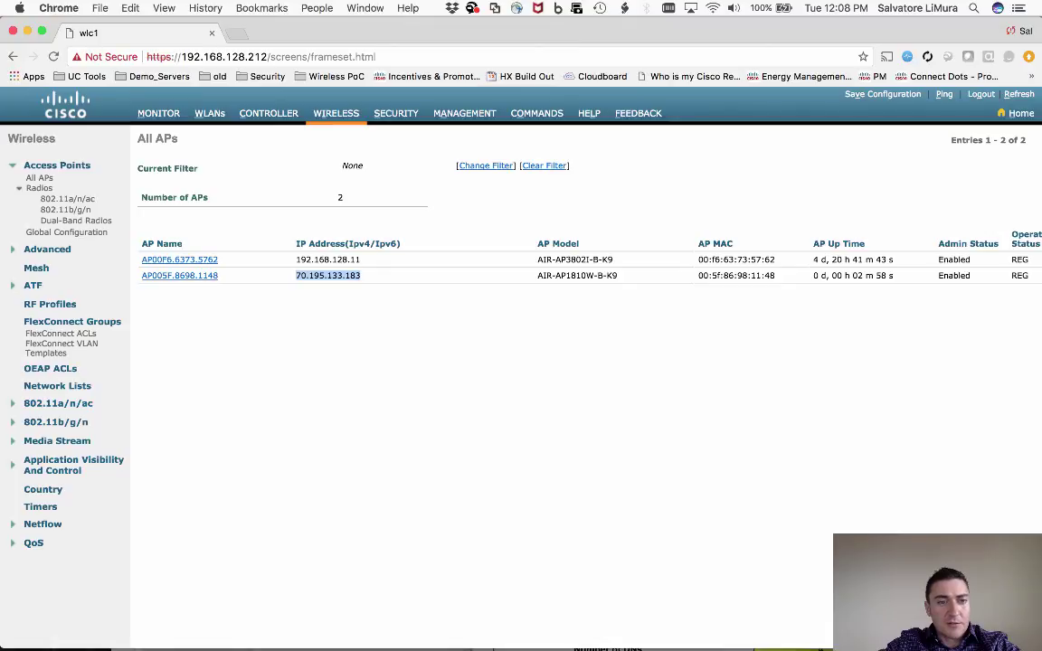
Show AP005F.8698.1148's Advanced settings to confirm its OEAPGroup AP group
click(195, 275)
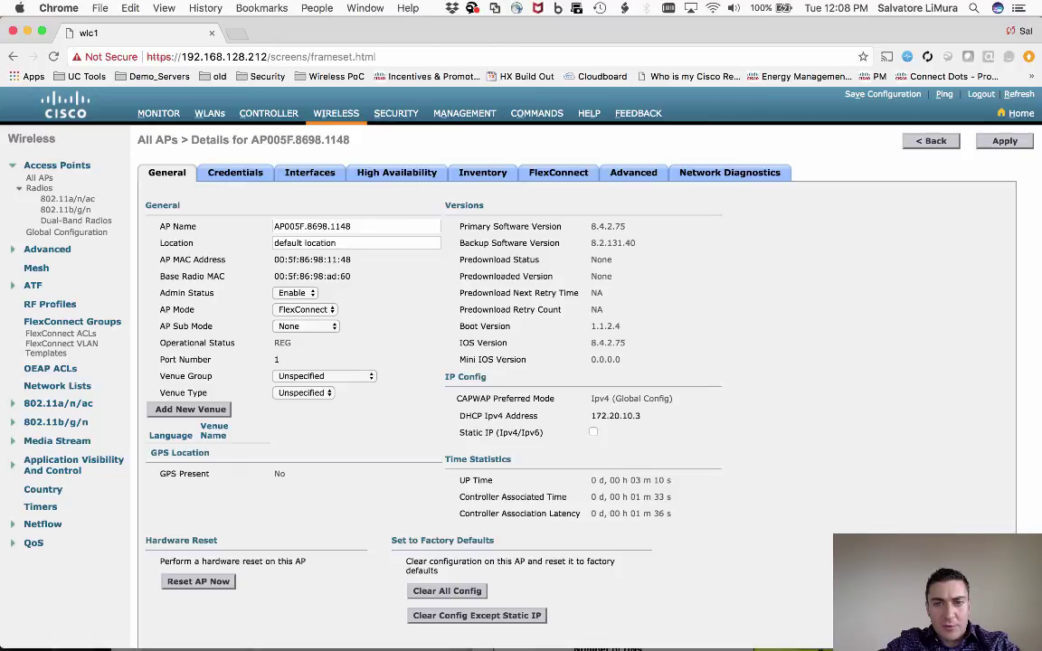
click(633, 172)
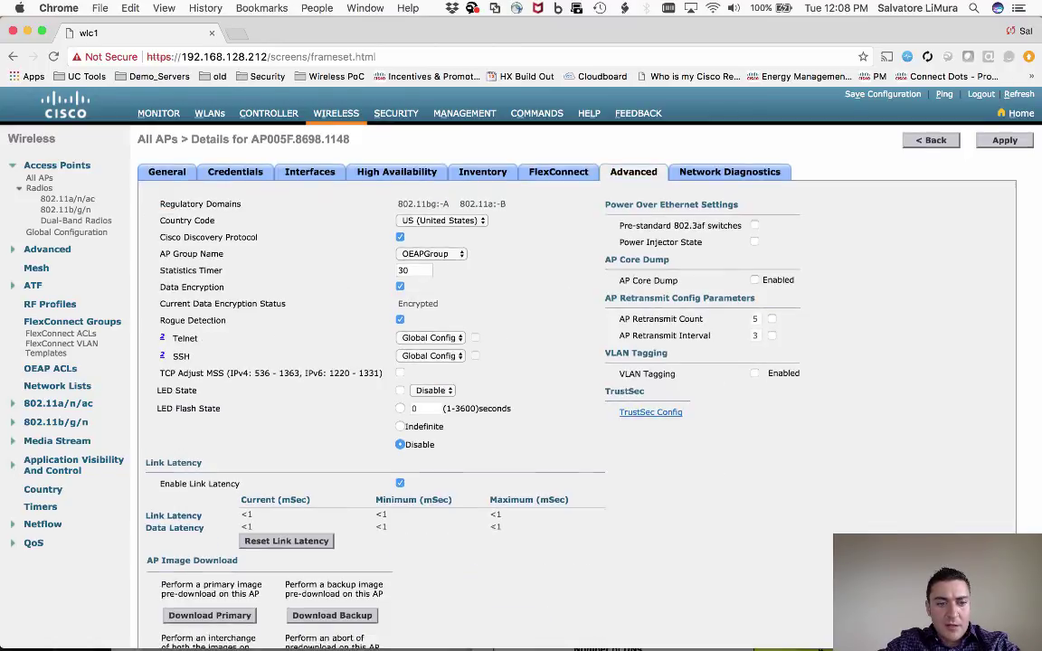
scroll(633, 172, down, 1)
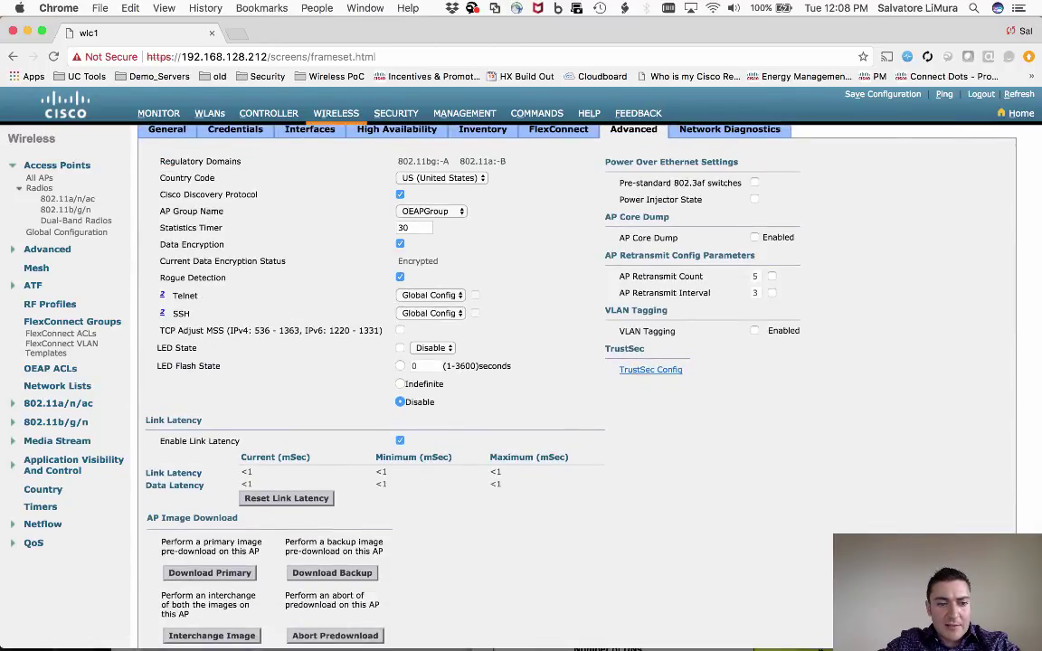